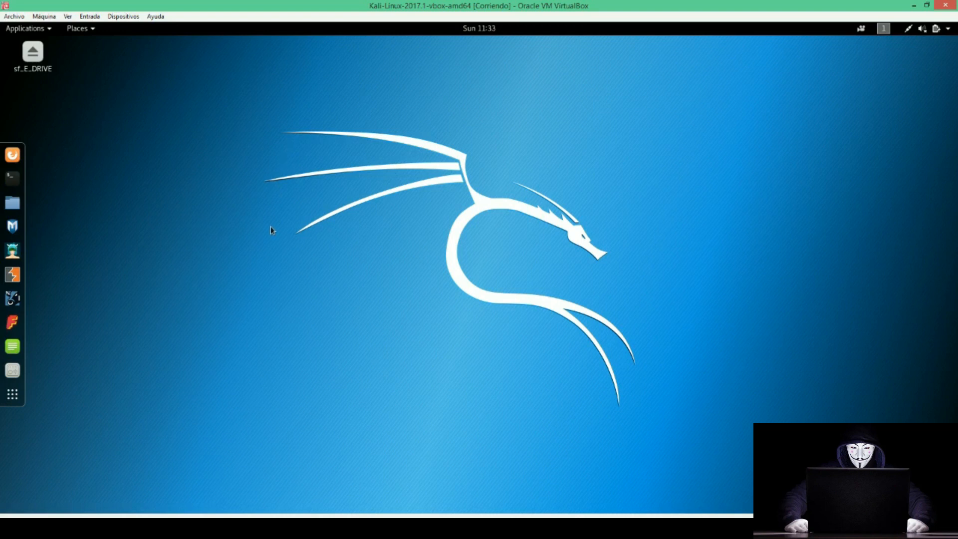
# Launch Firefox and go to the Google home page.
pyautogui.click(12, 155)
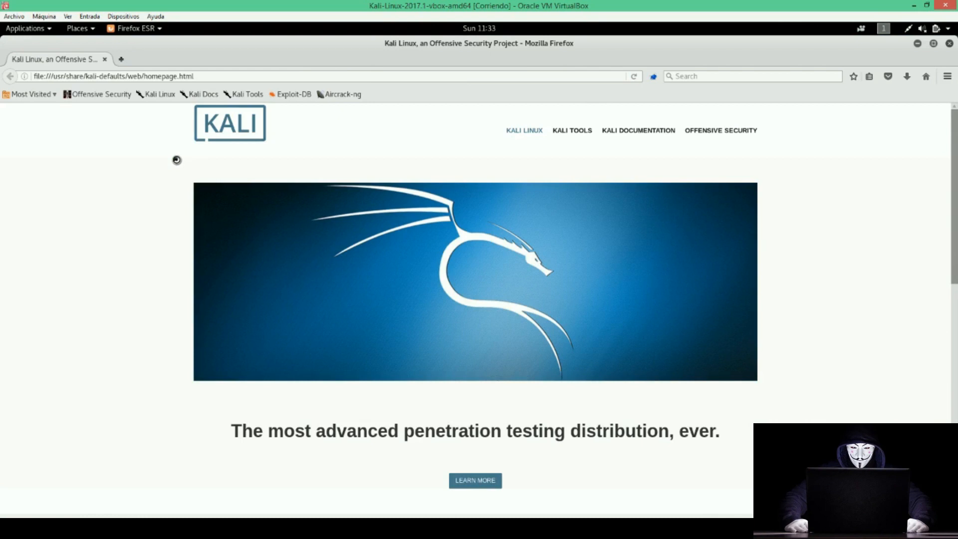
pyautogui.tripleClick(144, 77)
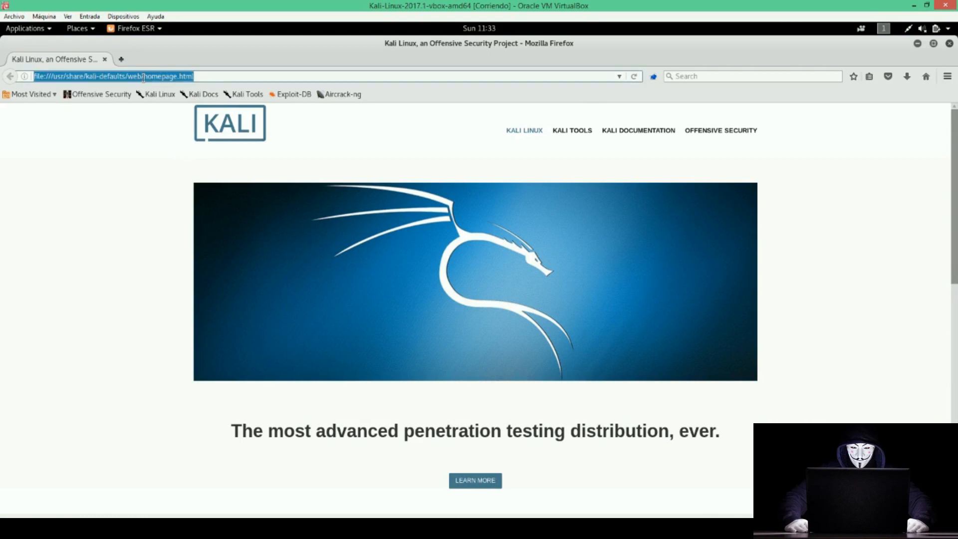
pyautogui.write('google')
pyautogui.press('Return')
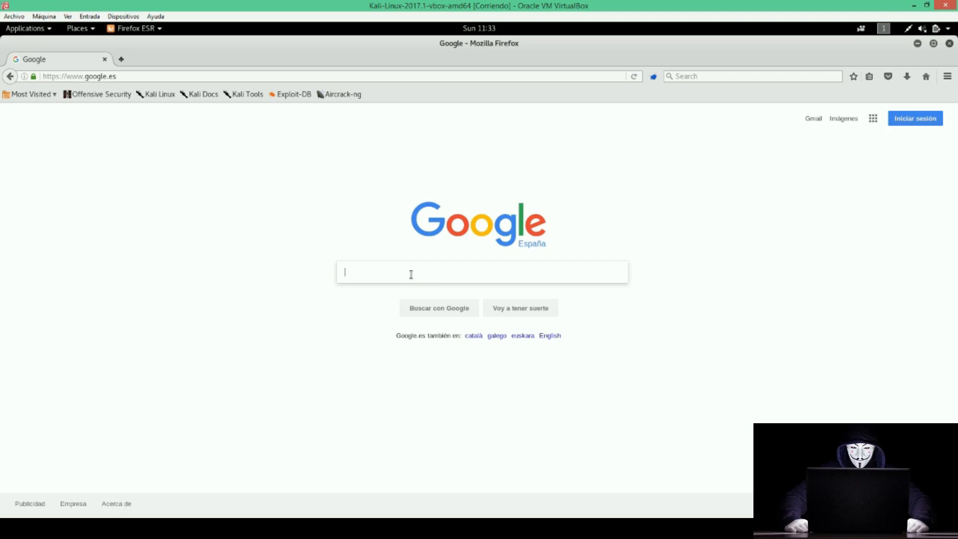
# Search Google for 'nessus' and open the 'Download Nessus | Tenable' result.
pyautogui.write('nessus')
pyautogui.press('Return')
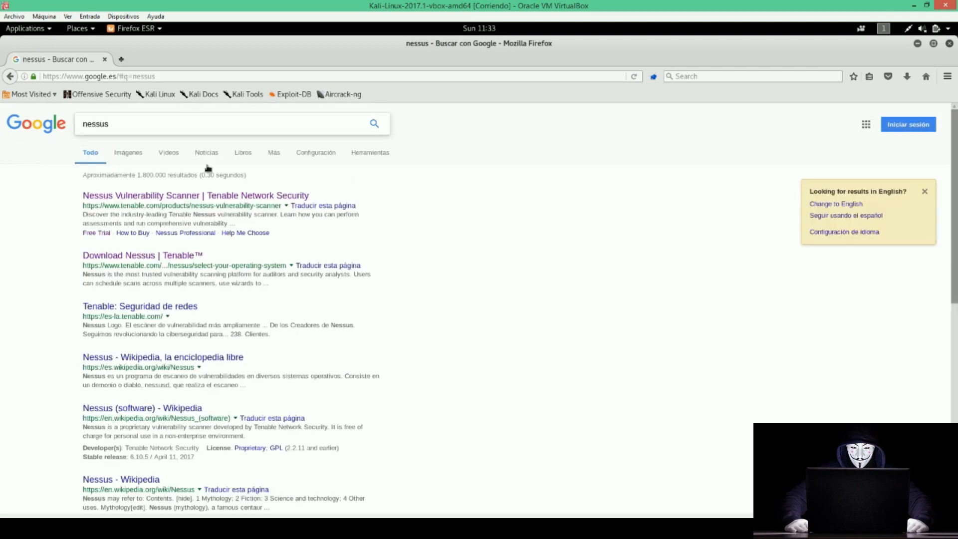
pyautogui.click(133, 263)
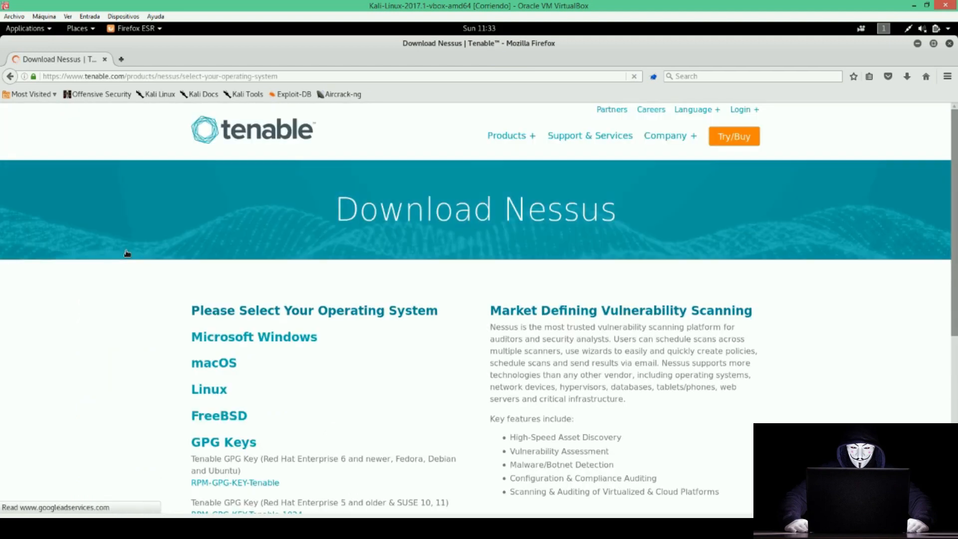
# Open the activation-code page in a background tab and save Nessus-6.10.8-debian6_amd64.deb after accepting the terms.
pyautogui.scroll(-3, 170, 330)
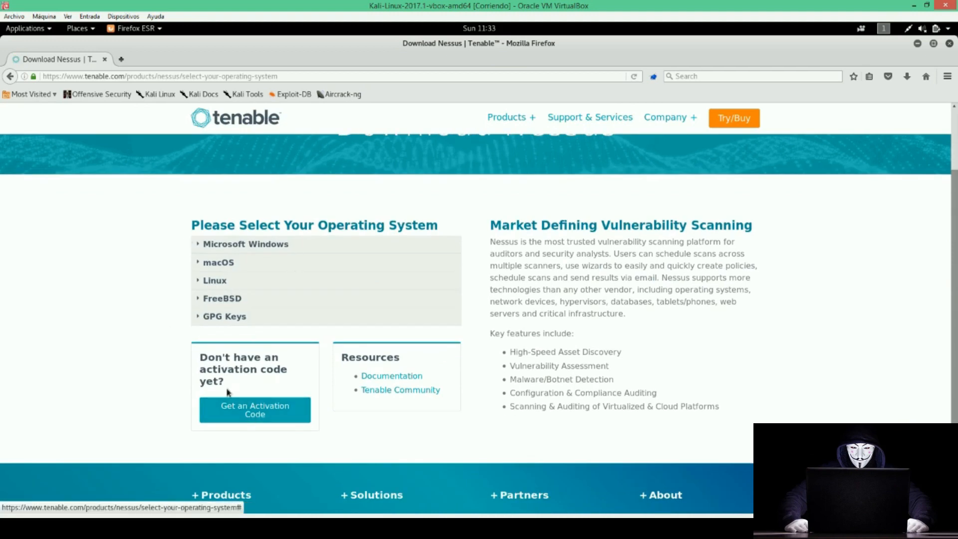
pyautogui.middleClick(262, 409)
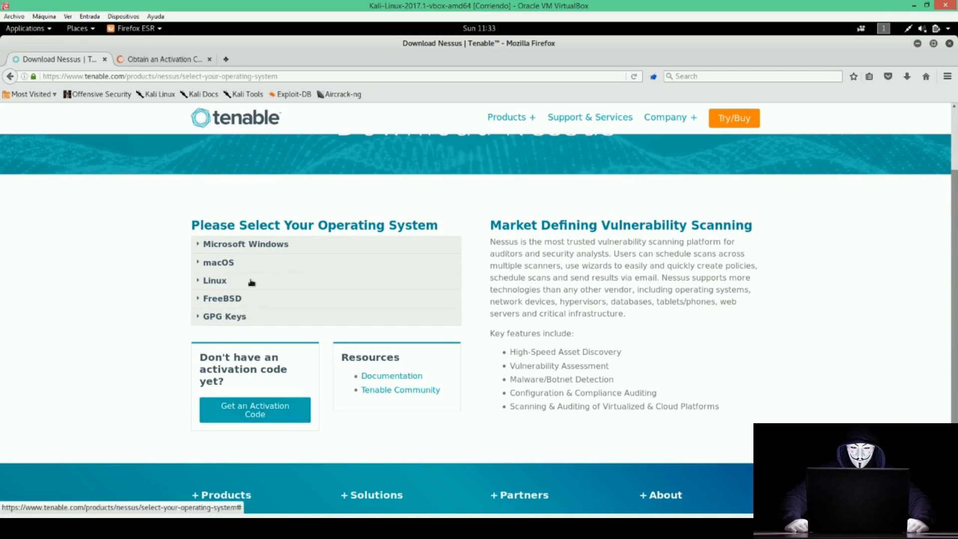
pyautogui.click(252, 280)
pyautogui.scroll(-1, 181, 294)
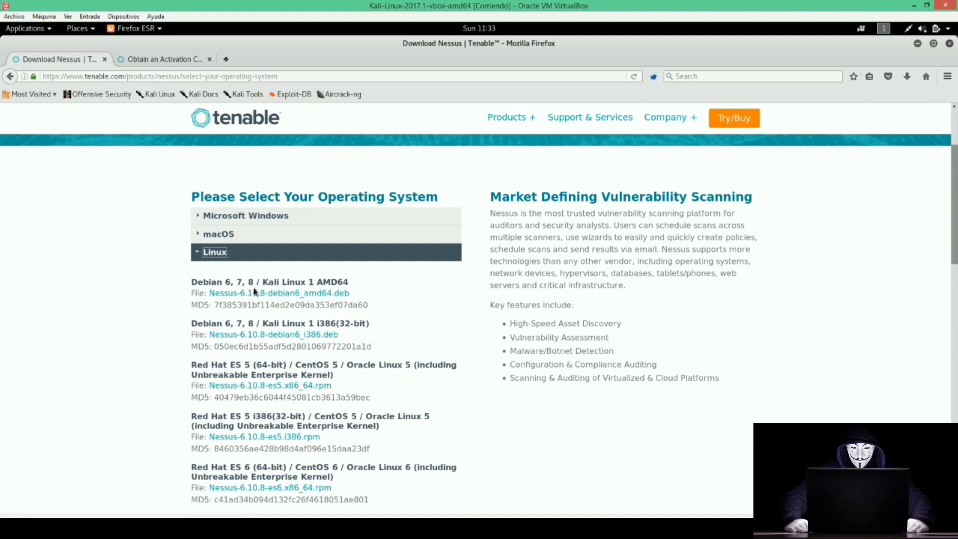
pyautogui.moveTo(264, 284); pyautogui.dragTo(311, 284)
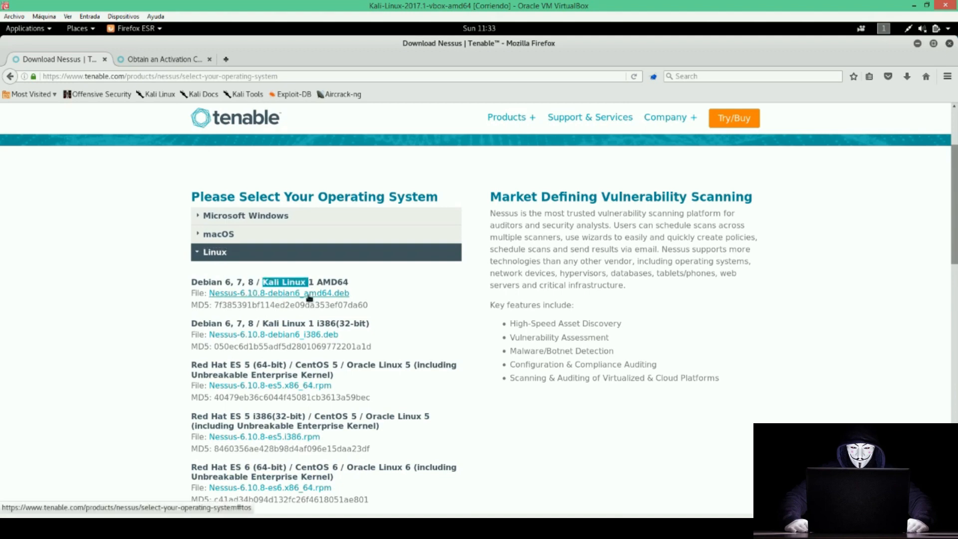
pyautogui.click(309, 294)
pyautogui.click(465, 410)
pyautogui.click(557, 409)
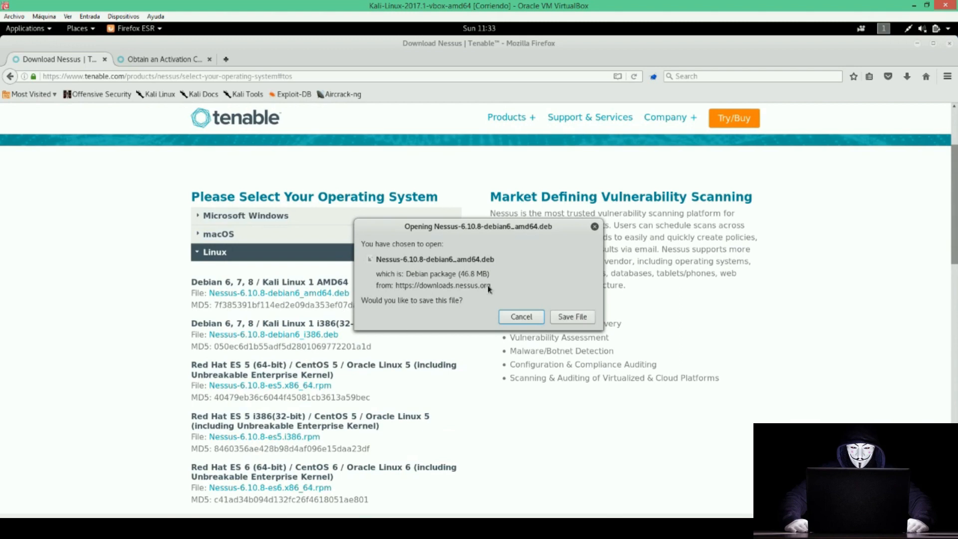
pyautogui.click(572, 317)
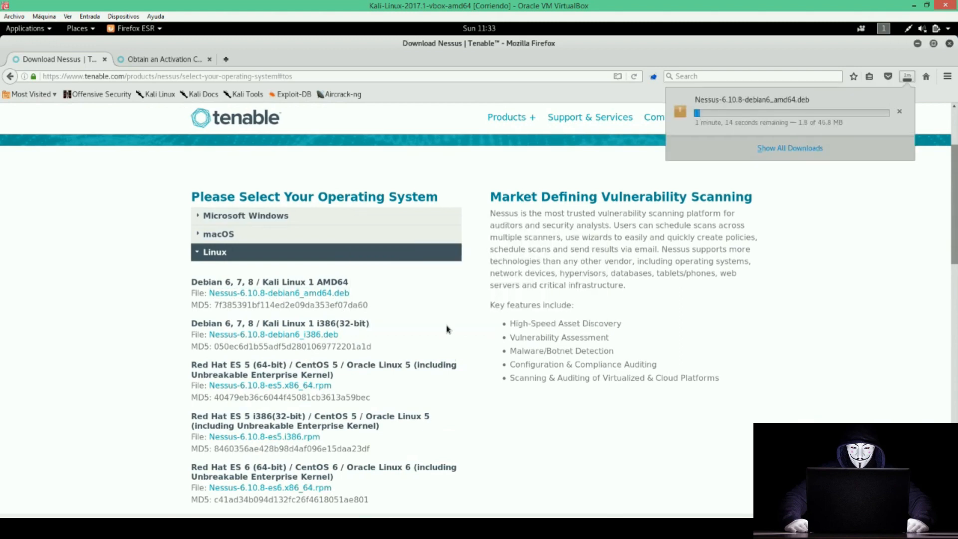
# On the Obtain an Activation Code page, compare the plans and choose Register Now under Nessus Home.
pyautogui.click(139, 60)
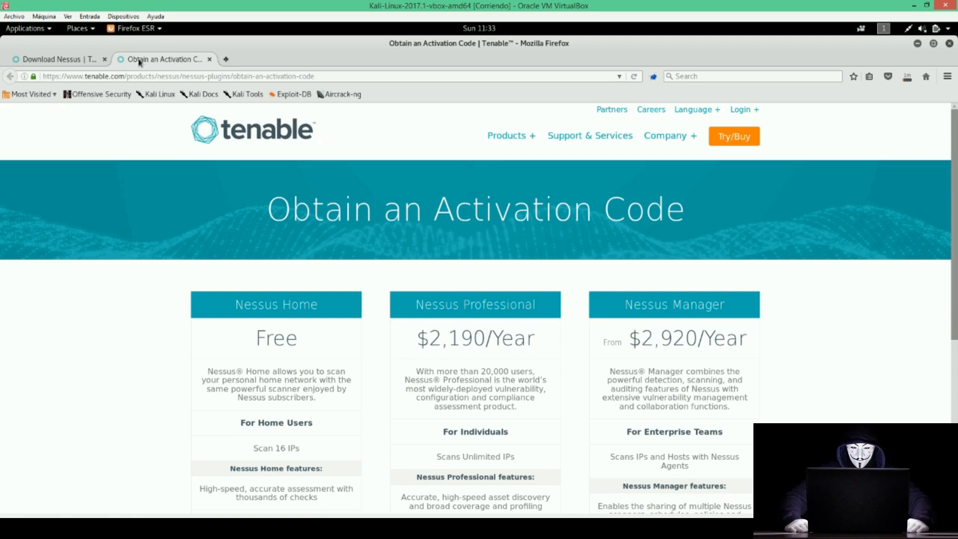
pyautogui.scroll(-2, 388, 324)
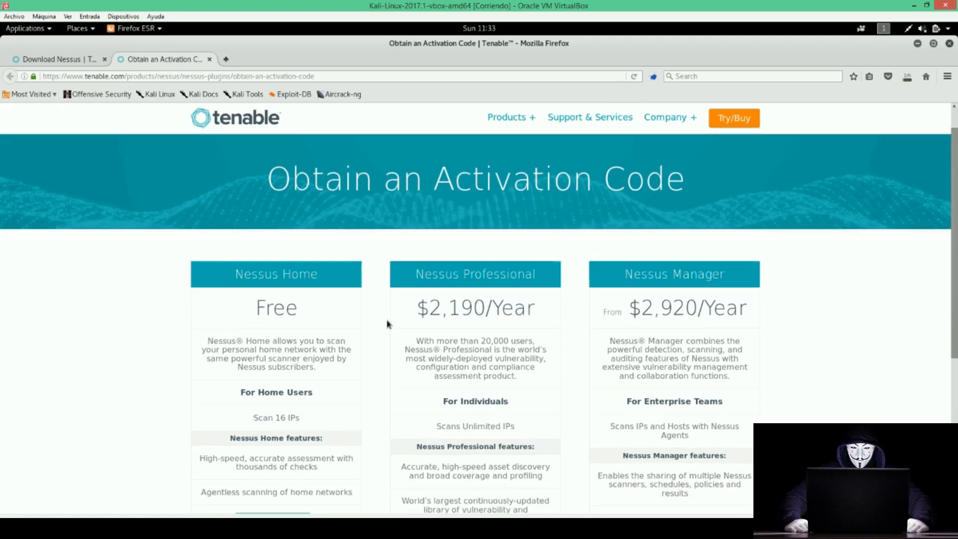
pyautogui.scroll(-1, 378, 320)
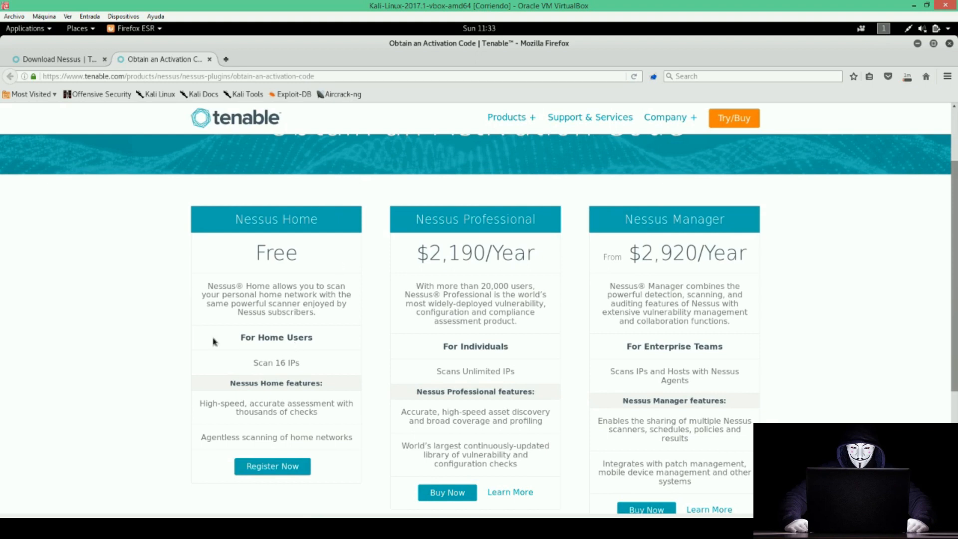
pyautogui.moveTo(300, 363); pyautogui.dragTo(251, 366)
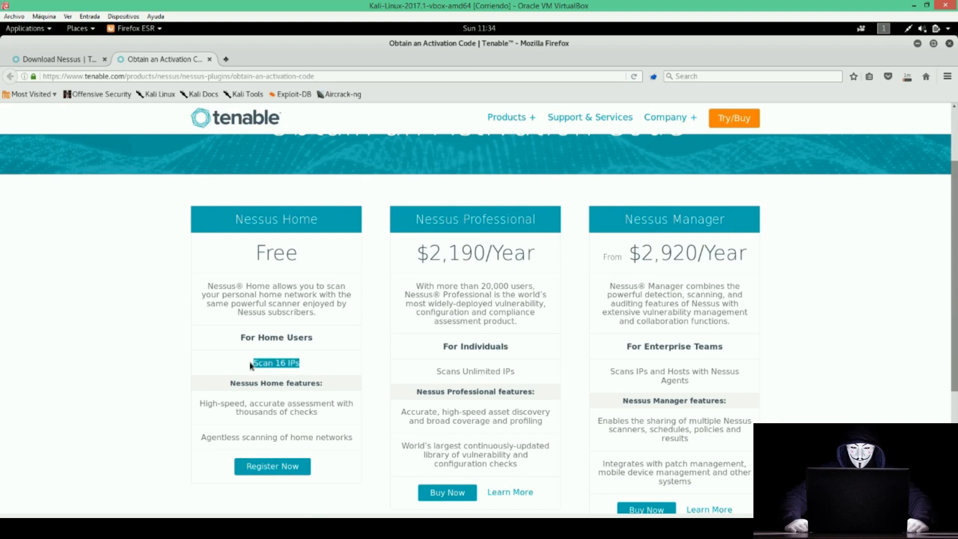
pyautogui.click(270, 363)
pyautogui.scroll(-2, 273, 307)
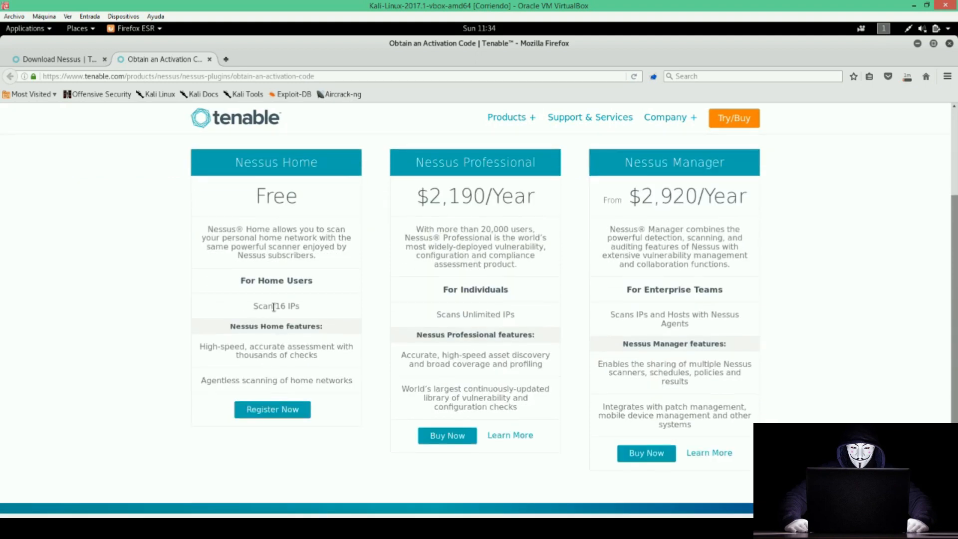
pyautogui.scroll(1, 274, 306)
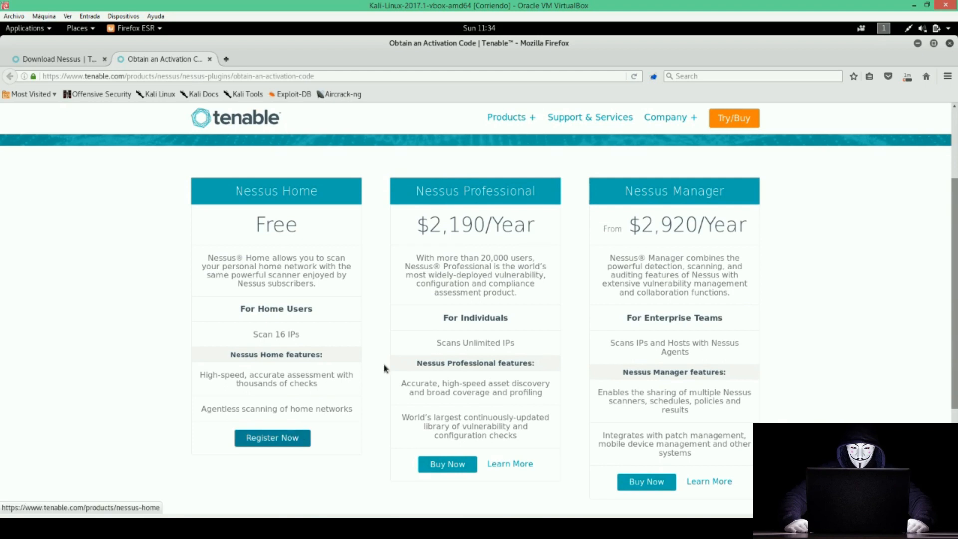
pyautogui.click(270, 439)
# Fill in the first name, last name and e-mail address on the Nessus Home form.
pyautogui.click(633, 359)
pyautogui.write('pepe')
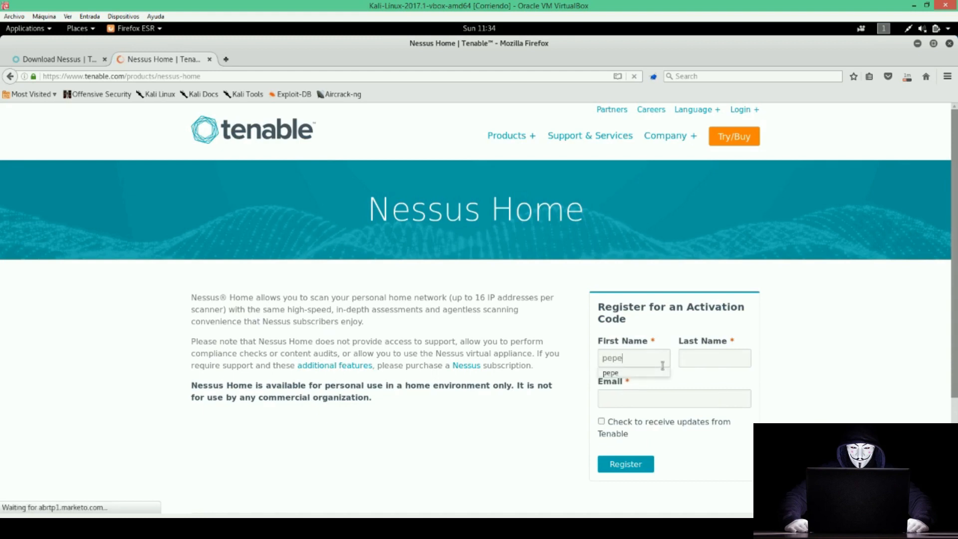
pyautogui.press('Tab')
pyautogui.write('pepe')
pyautogui.press('Tab')
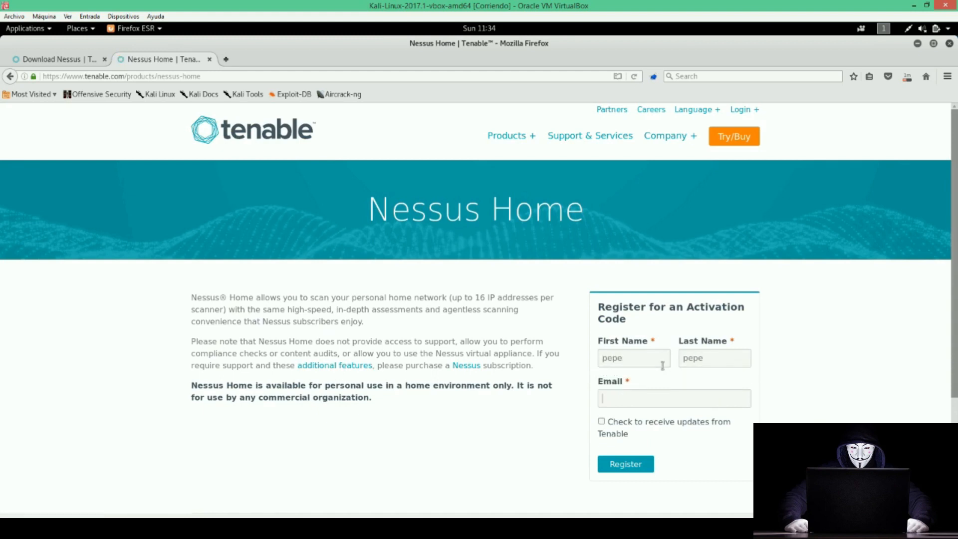
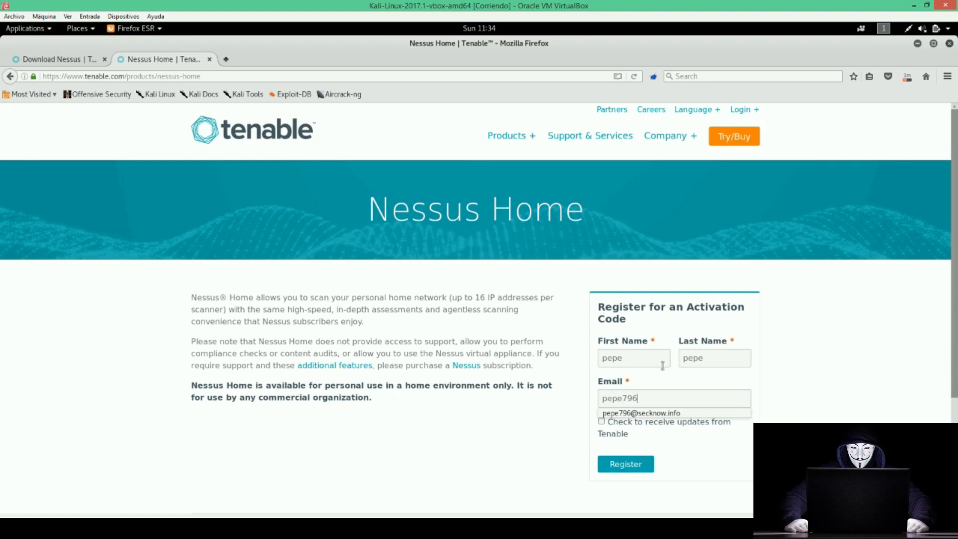
pyautogui.press('Down')
pyautogui.press('Return')
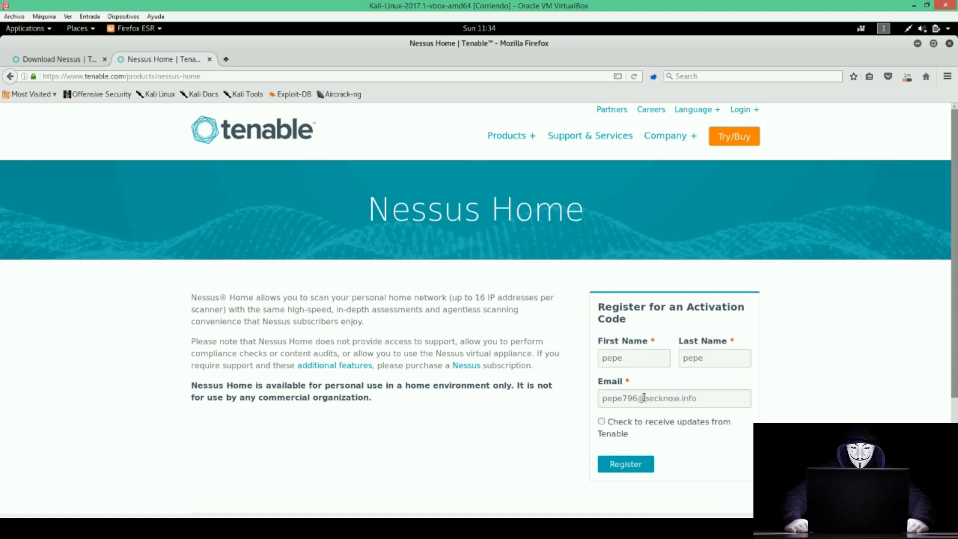
# Submit the Nessus Home registration form.
pyautogui.moveTo(645, 398); pyautogui.dragTo(763, 397)
pyautogui.click(829, 378)
pyautogui.scroll(-1, 660, 390)
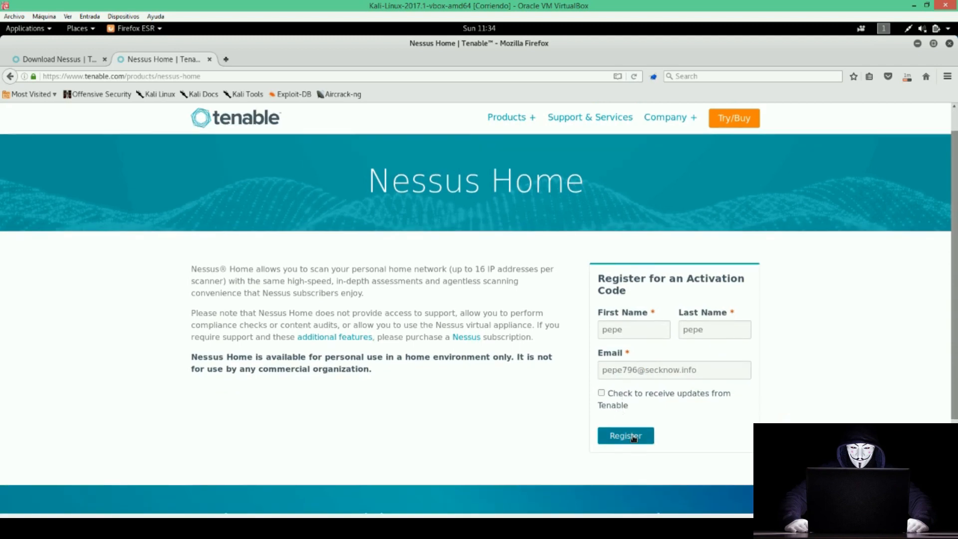
pyautogui.click(633, 437)
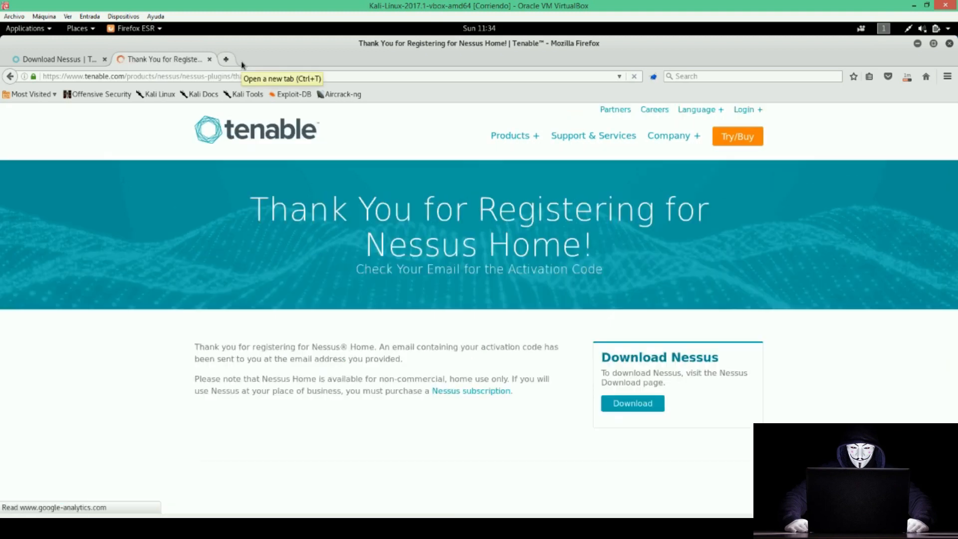
# Open the registered address's Mailinator inbox and select the activation code in the Nessus email.
pyautogui.click(242, 62)
pyautogui.write('mailinator.com/')
pyautogui.press('Return')
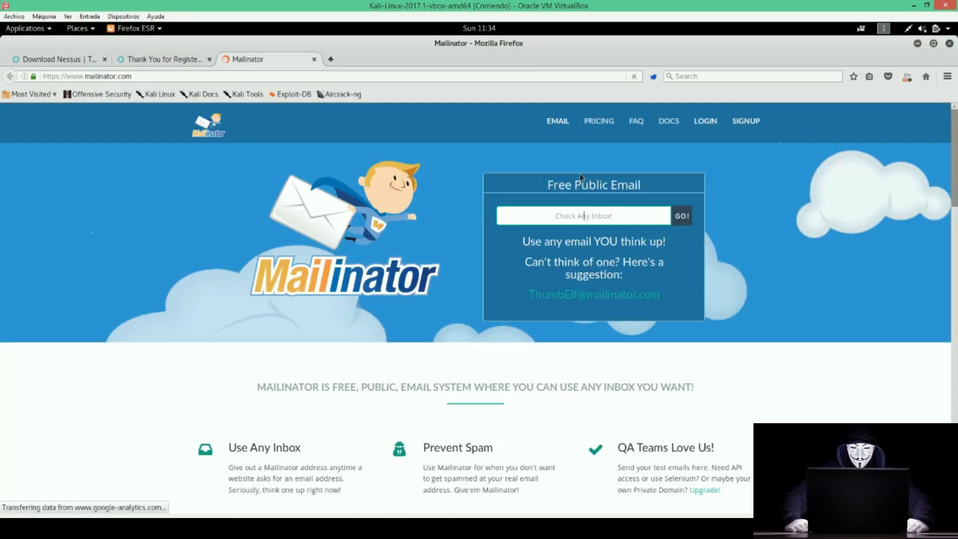
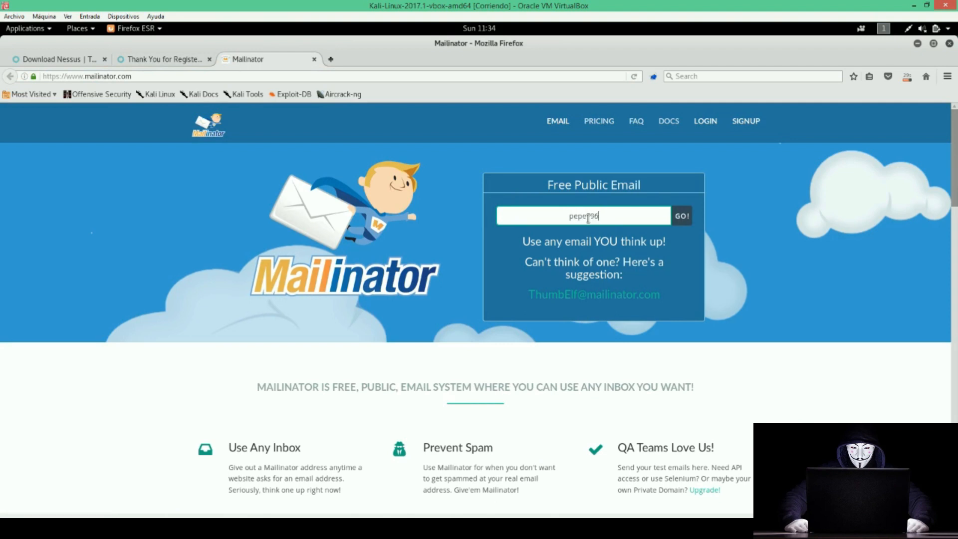
pyautogui.press('Return')
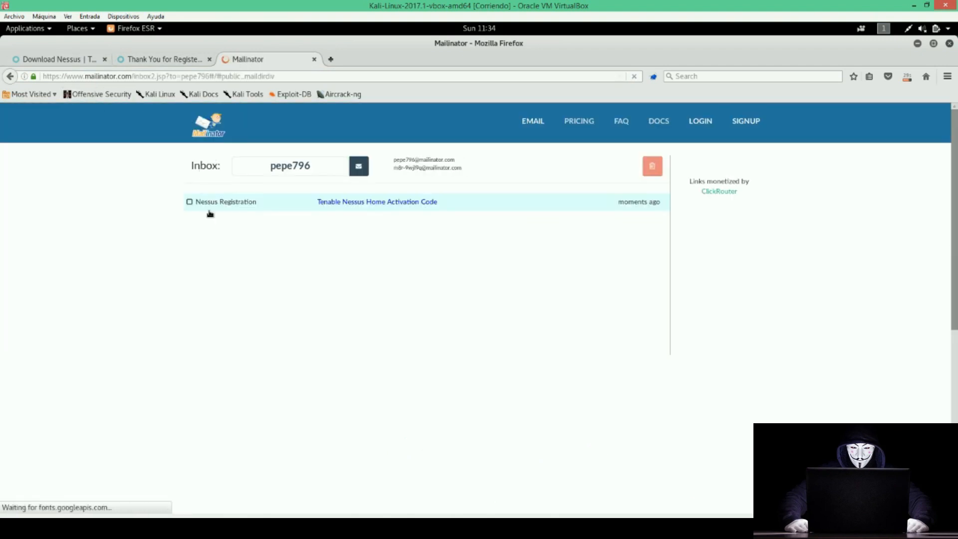
pyautogui.click(225, 201)
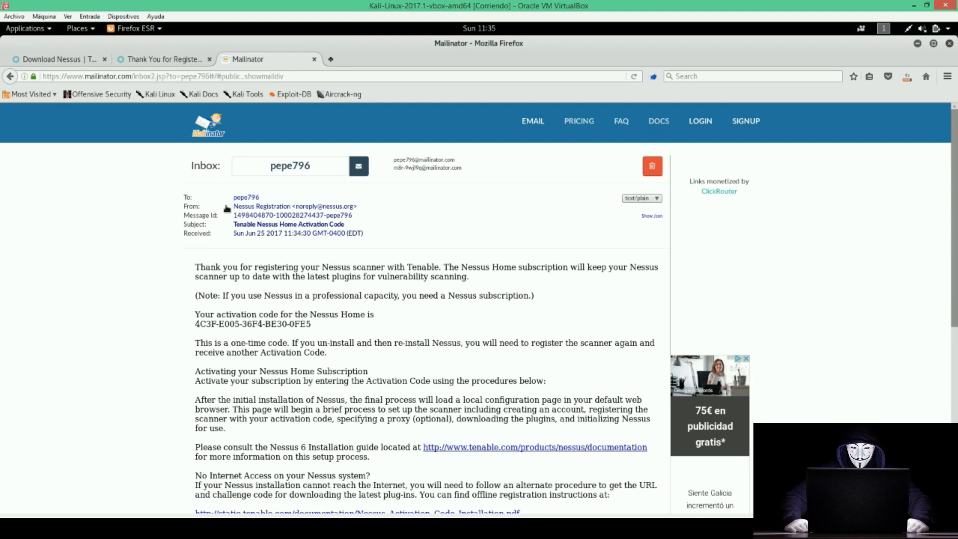
pyautogui.moveTo(314, 326); pyautogui.dragTo(193, 327)
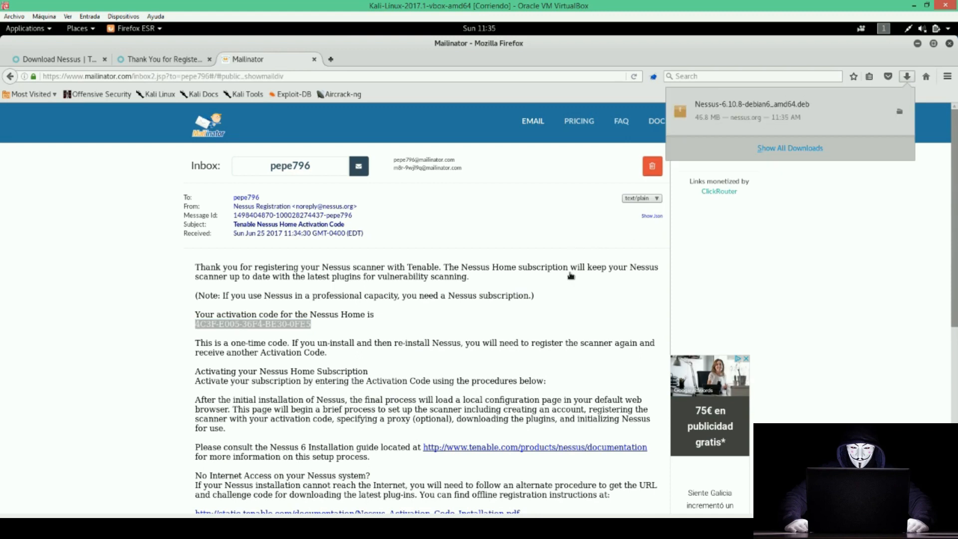
# Dismiss the downloads list and open a new terminal window.
pyautogui.click(588, 288)
pyautogui.hotkey('alt', 'Tab')
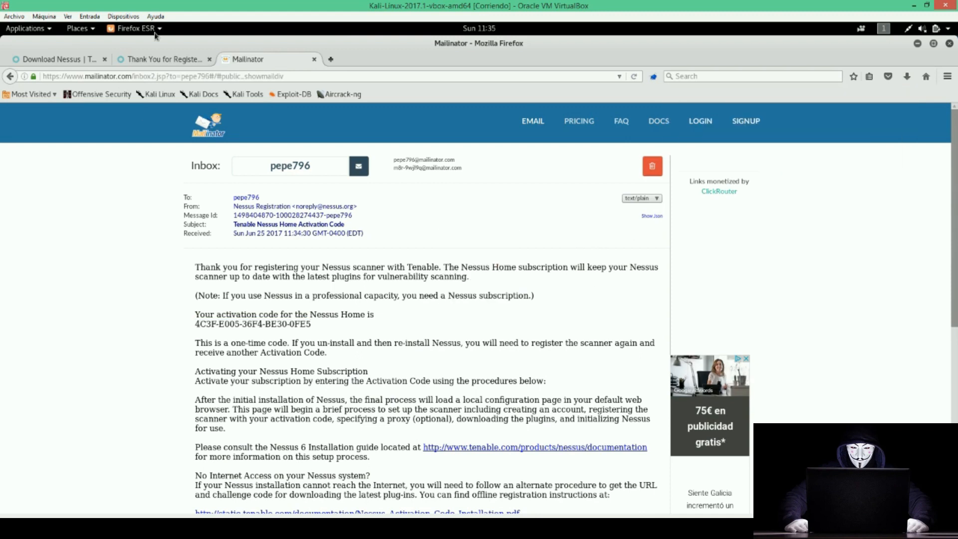
pyautogui.press('super')
pyautogui.click(11, 181)
# In Downloads, install the package with dpkg -i Nessus-6.10.8-debian6_amd64.deb.
pyautogui.moveTo(183, 43); pyautogui.dragTo(607, 204)
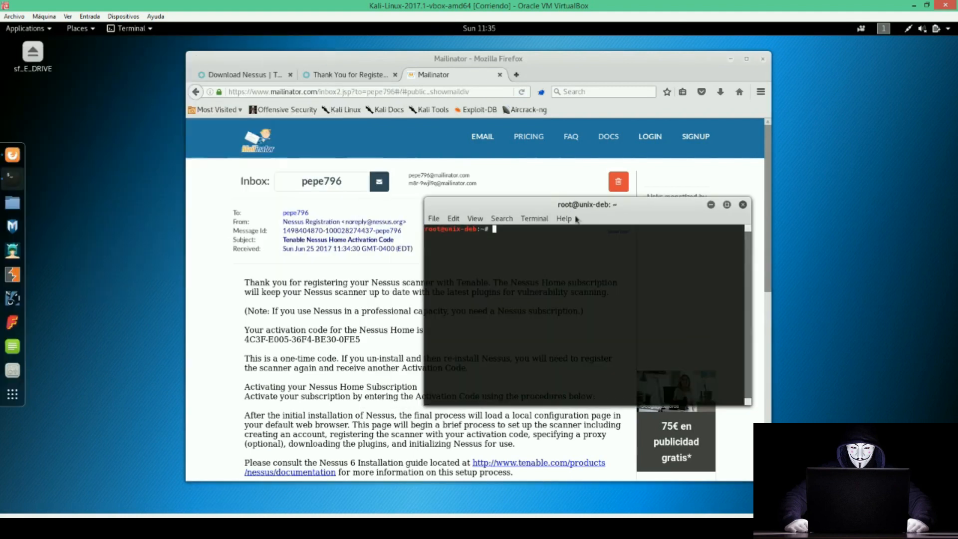
pyautogui.write('cd Do')
pyautogui.press('Tab')
pyautogui.press('Tab')
pyautogui.write('w')
pyautogui.press('Tab')
pyautogui.press('Return')
pyautogui.hotkey('ctrl', 'l')
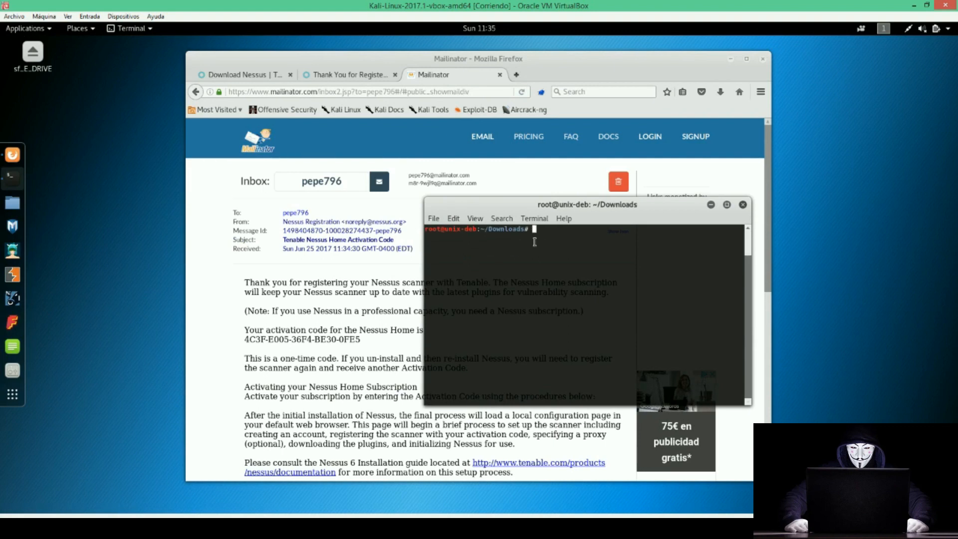
pyautogui.write('dpkg -i Ne')
pyautogui.press('Tab')
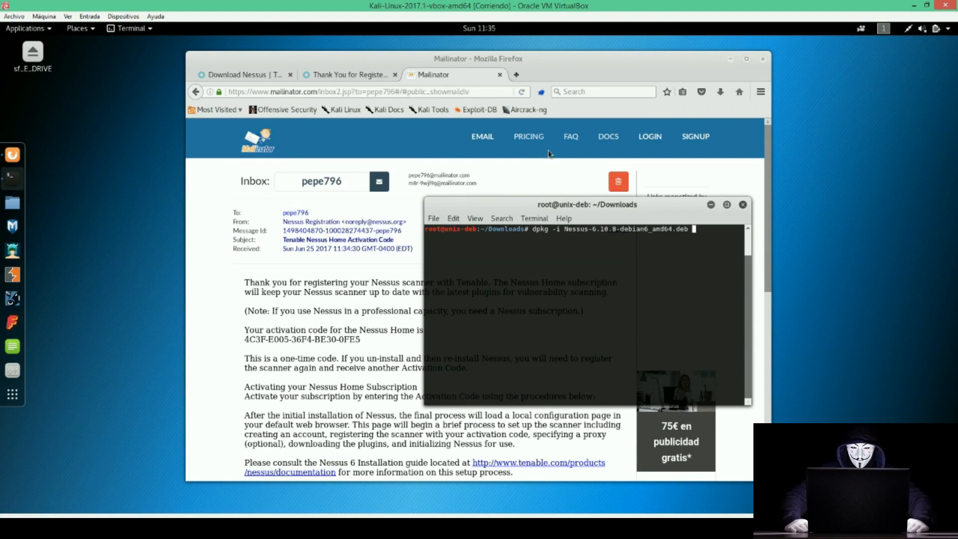
pyautogui.doubleClick(556, 229)
pyautogui.press('Return')
pyautogui.moveTo(745, 408); pyautogui.dragTo(834, 458)
pyautogui.moveTo(606, 208); pyautogui.dragTo(605, 124)
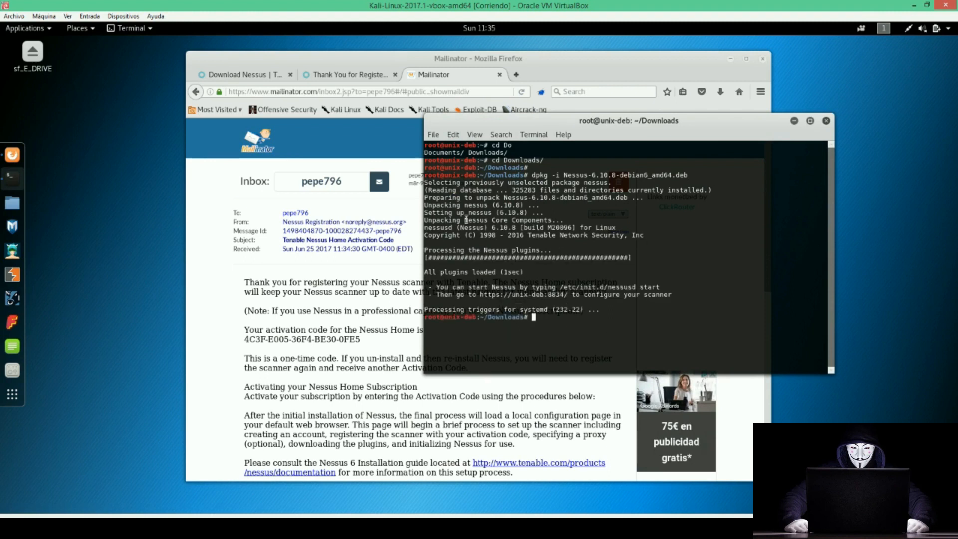
pyautogui.moveTo(480, 295); pyautogui.dragTo(568, 299)
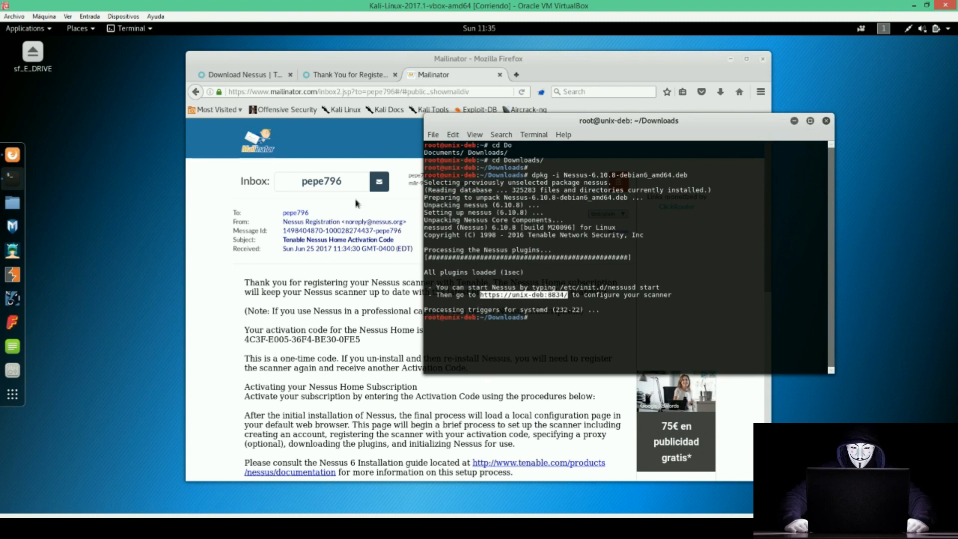
pyautogui.click(516, 75)
pyautogui.write('https://unix-deb:8834/')
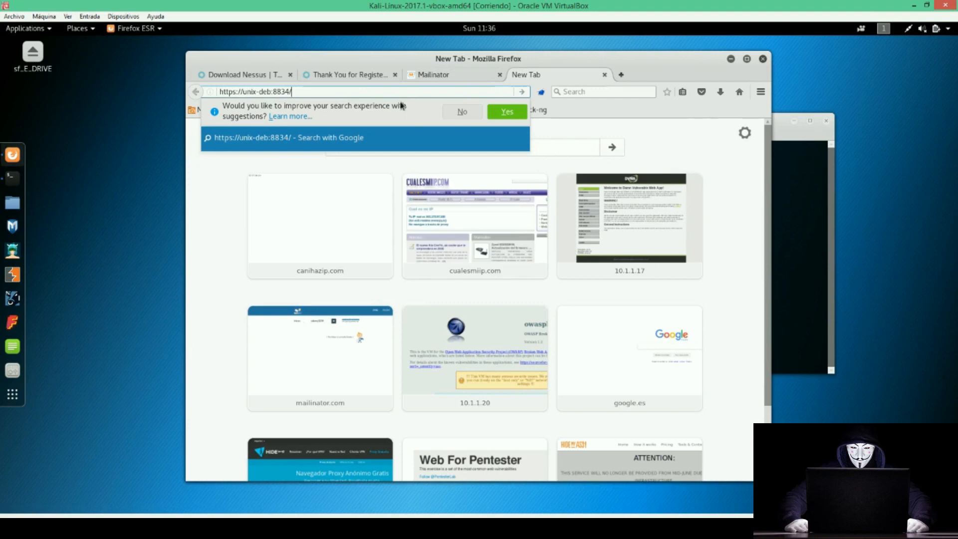
# Load the Nessus setup page at 127.0.0.1:8834 instead of unix-deb.
pyautogui.press('Return')
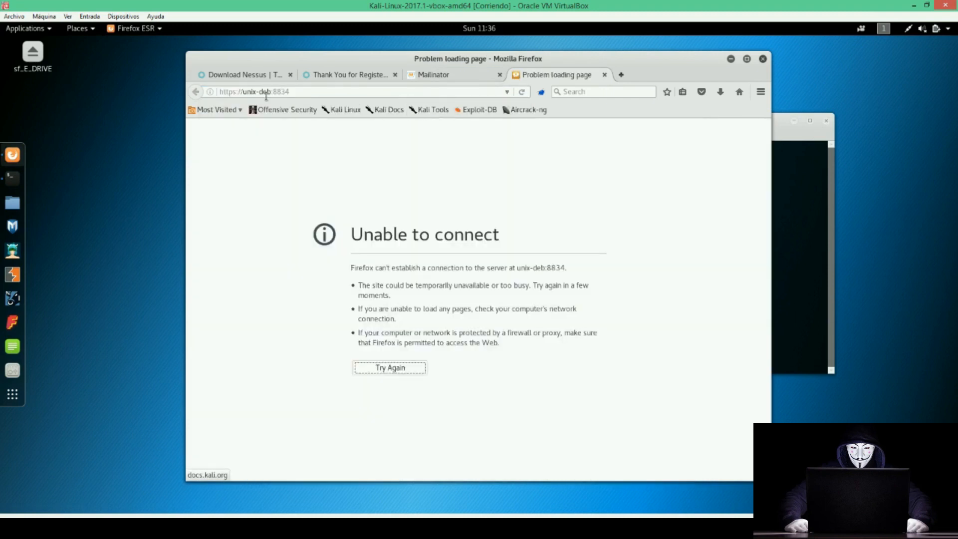
pyautogui.moveTo(272, 91); pyautogui.dragTo(243, 91)
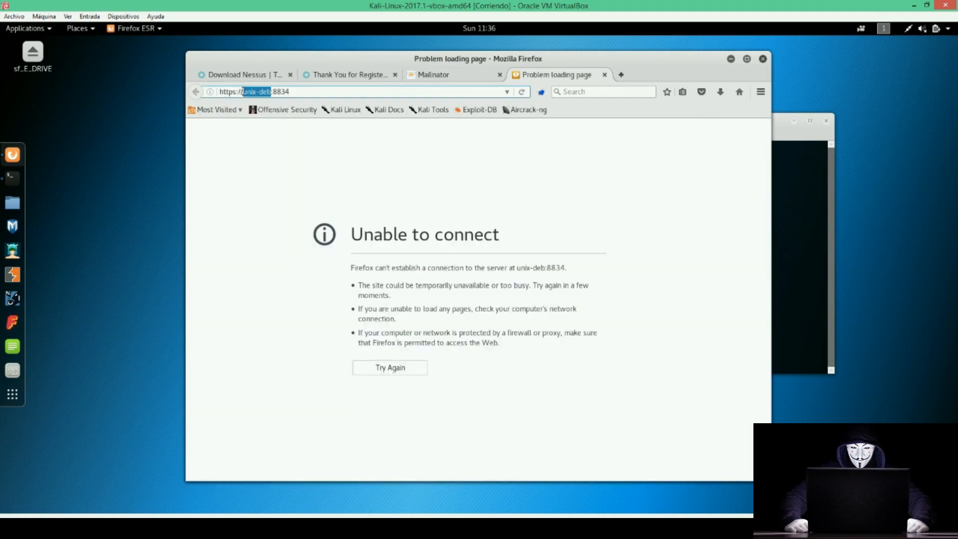
pyautogui.write('127.0.0.1')
pyautogui.press('Return')
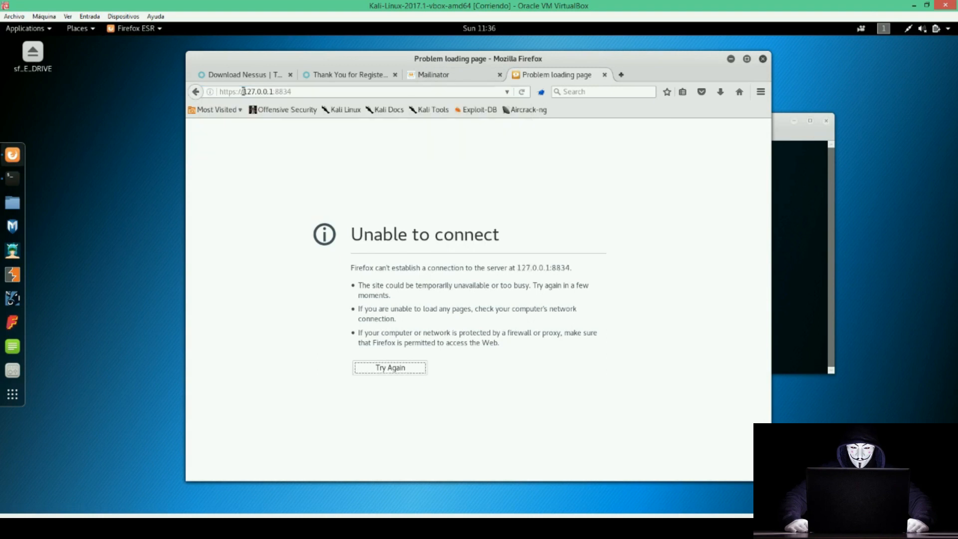
# Run the nessusd startup script with 'start' to launch the Nessus daemon.
pyautogui.click(818, 220)
pyautogui.doubleClick(628, 287)
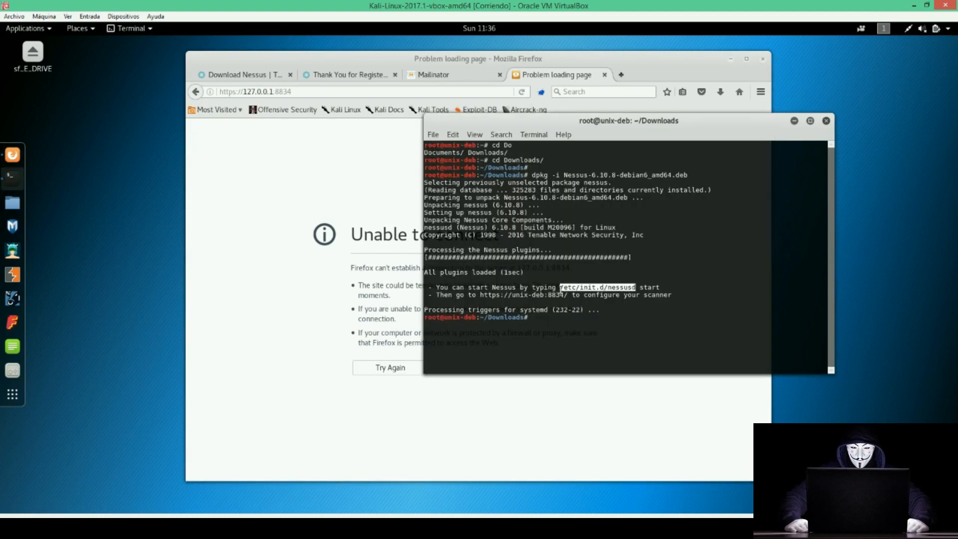
pyautogui.middleClick(589, 302)
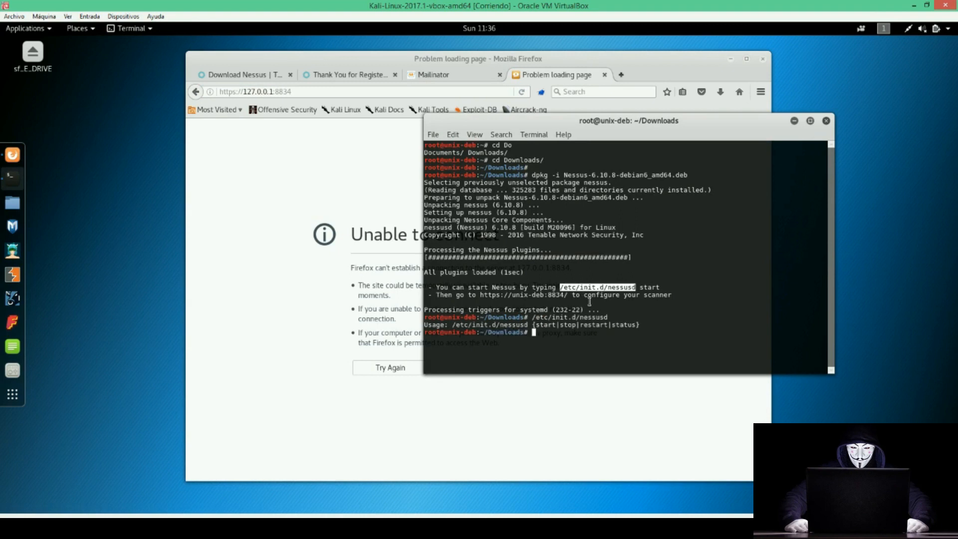
pyautogui.middleClick(590, 301)
pyautogui.write('STAR')
pyautogui.press('BackSpace')
pyautogui.press('BackSpace')
pyautogui.press('BackSpace')
pyautogui.write('art')
pyautogui.press('Return')
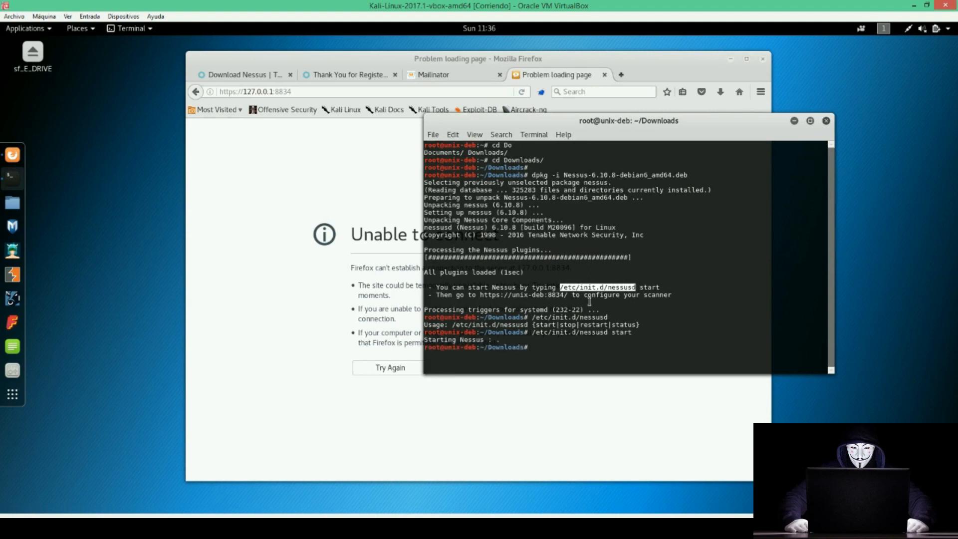
# Check 'service nessusd status', run 'service nessusd start', and confirm it reports active.
pyautogui.write('service n')
pyautogui.press('Tab')
pyautogui.press('Tab')
pyautogui.press('Tab')
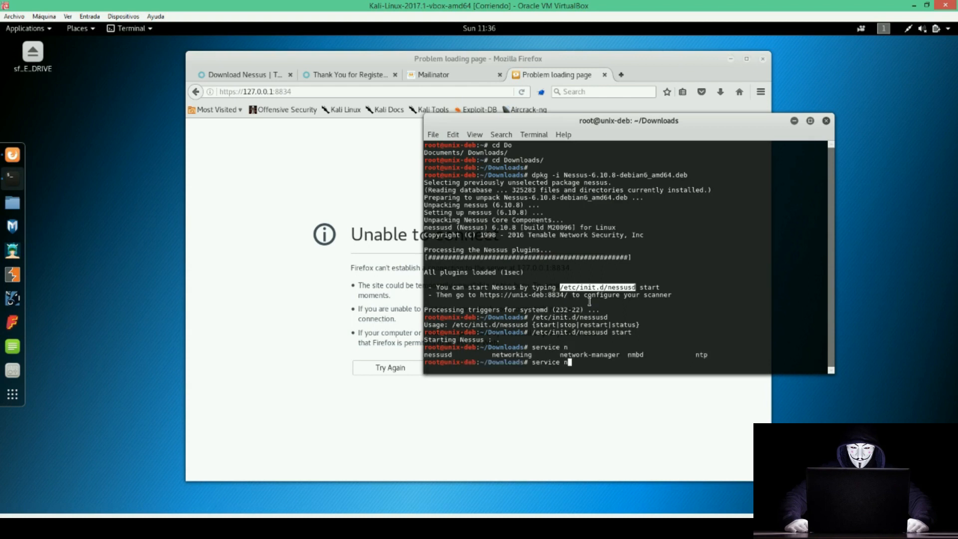
pyautogui.write('es')
pyautogui.press('Tab')
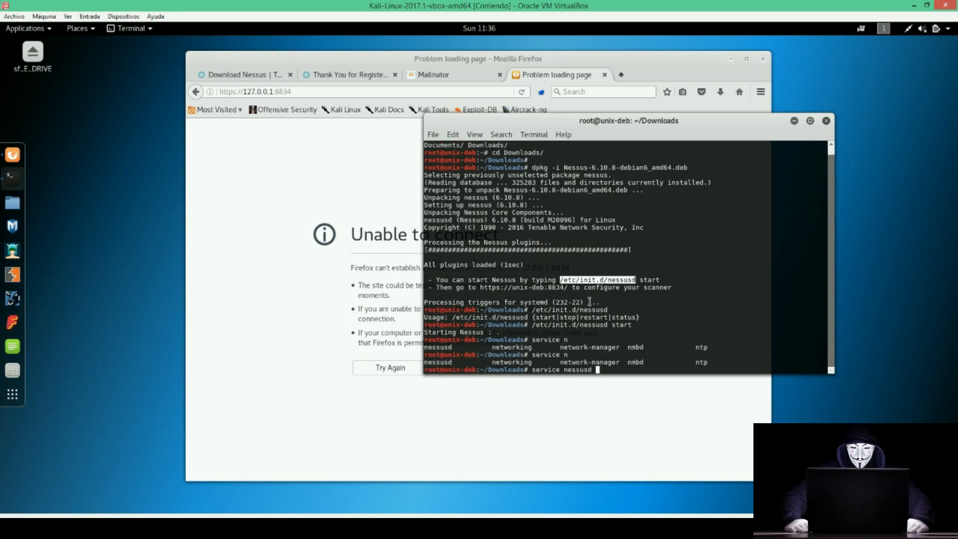
pyautogui.hotkey('ctrl', 'l')
pyautogui.write('status')
pyautogui.press('Return')
pyautogui.press('Up')
pyautogui.write('rt')
pyautogui.press('Return')
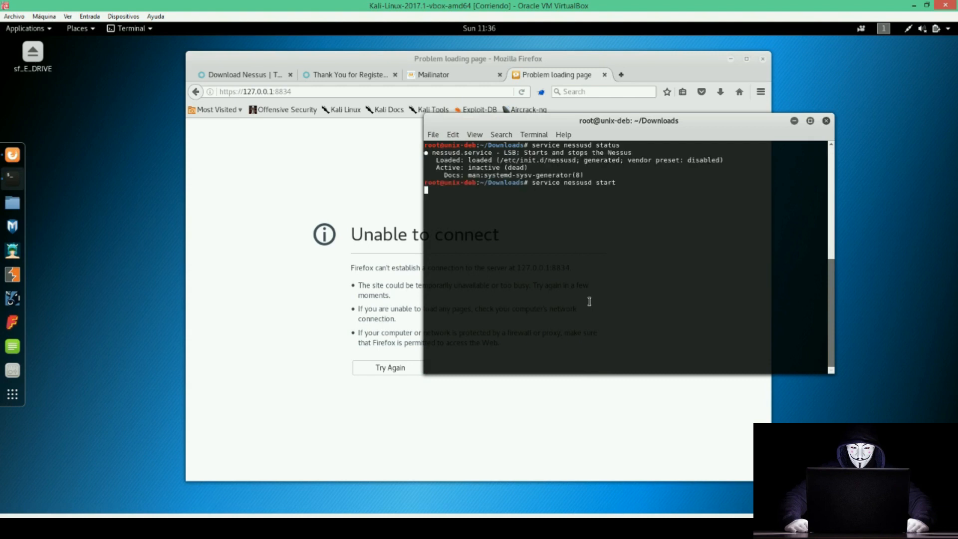
pyautogui.press('Up')
pyautogui.press('Up')
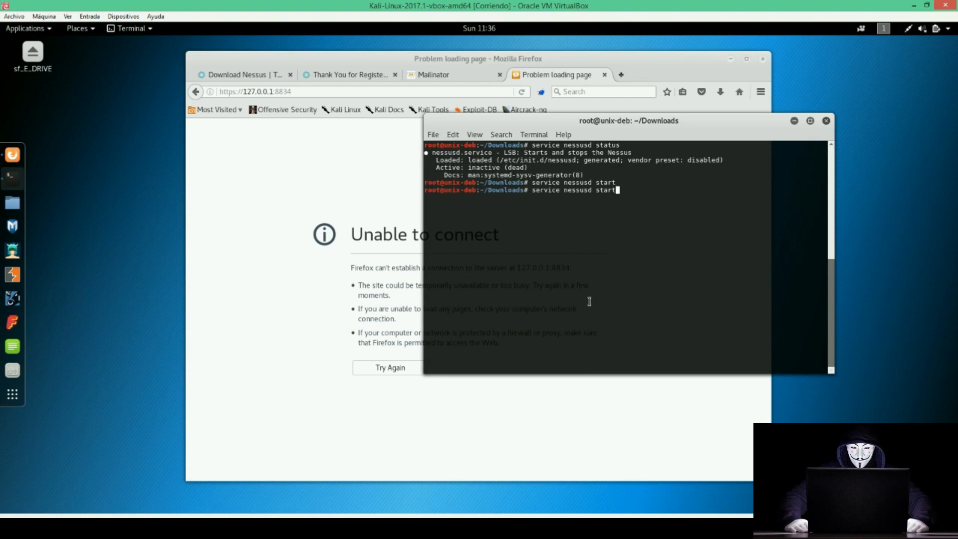
pyautogui.press('Return')
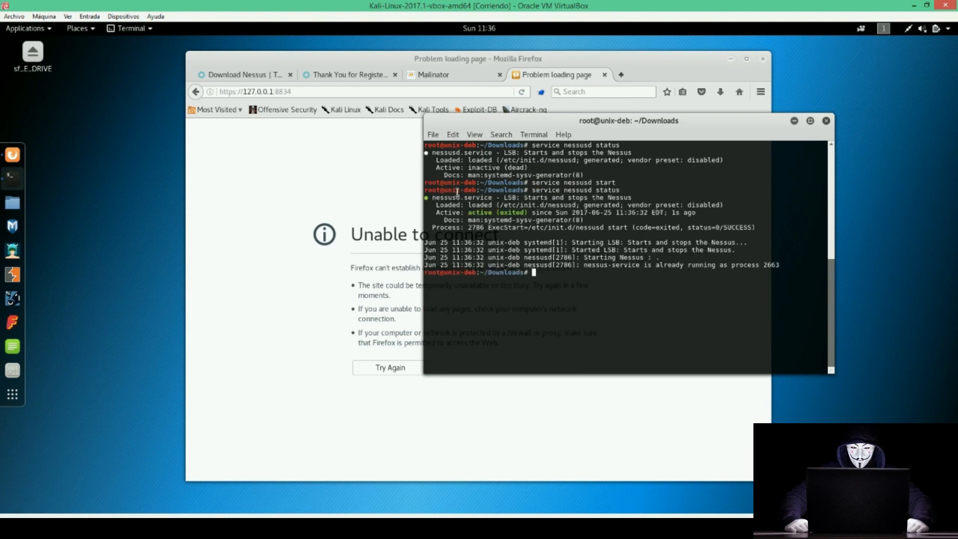
pyautogui.click(235, 93)
pyautogui.click(235, 92)
pyautogui.write('s')
pyautogui.moveTo(278, 92); pyautogui.dragTo(284, 92)
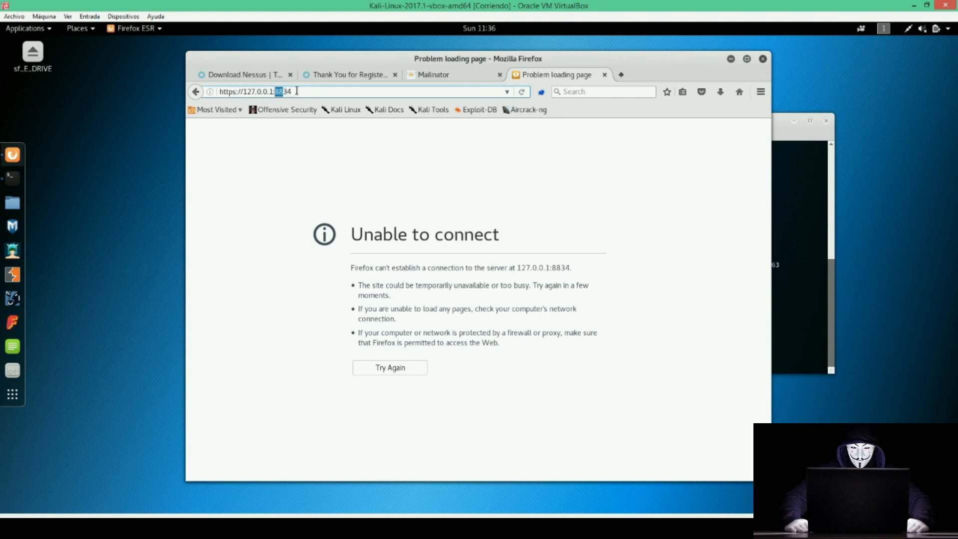
# Add a security exception for the untrusted certificate and begin Nessus setup.
pyautogui.press('Return')
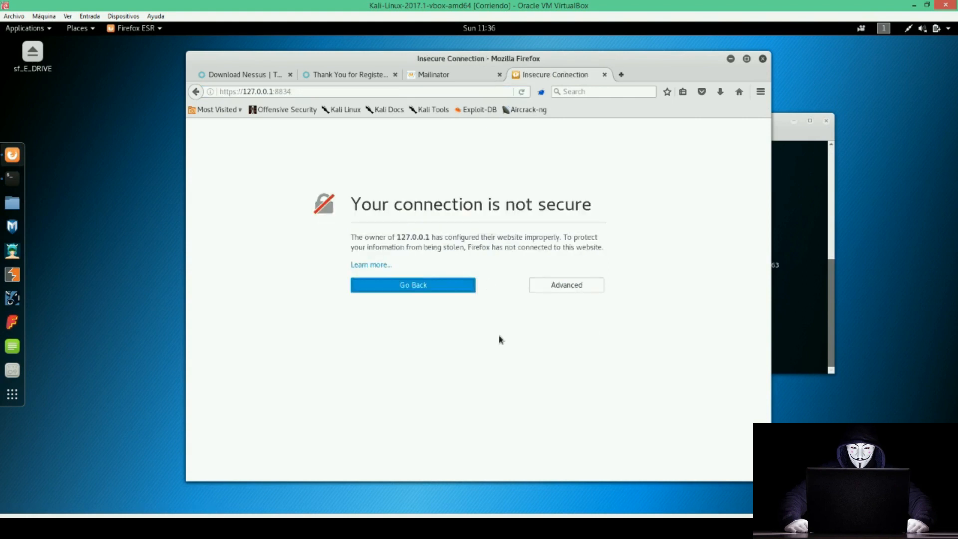
pyautogui.click(559, 285)
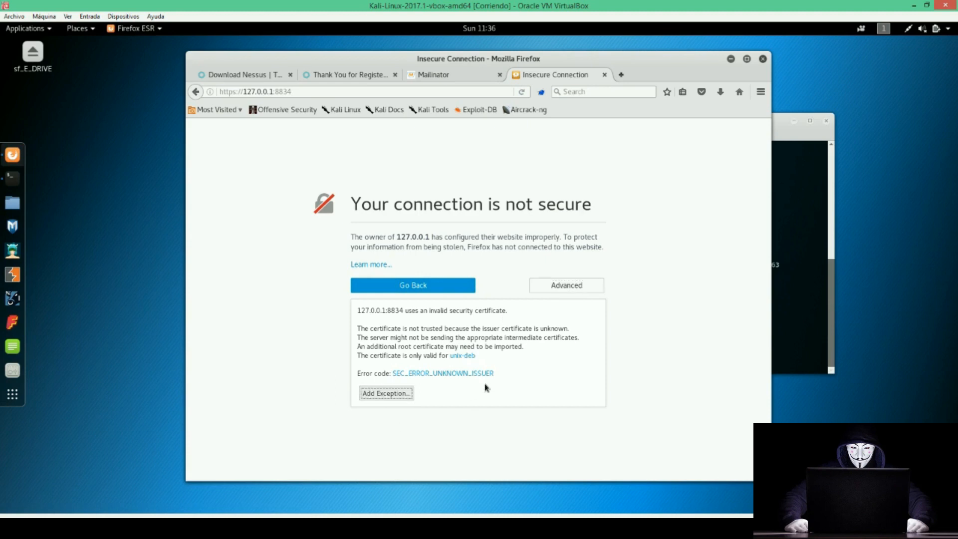
pyautogui.click(385, 393)
pyautogui.click(425, 380)
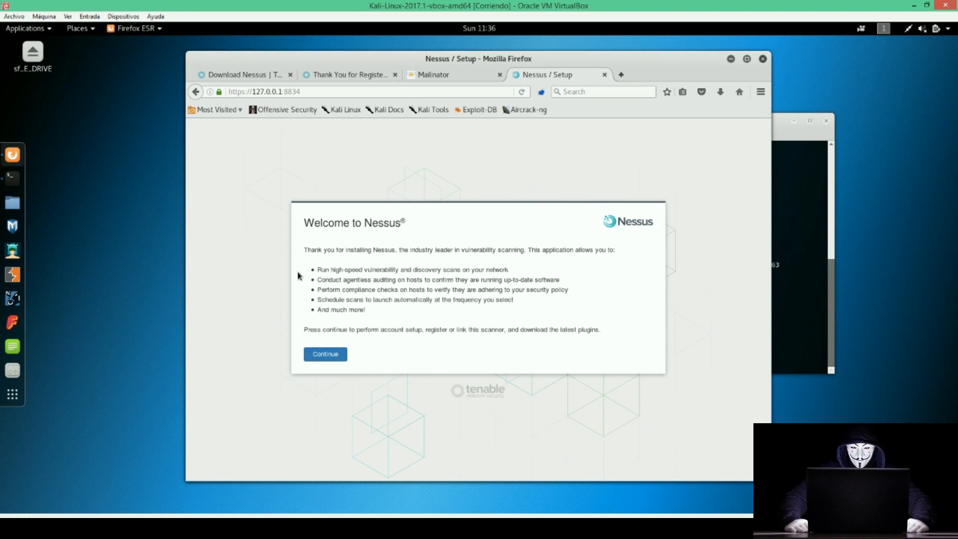
pyautogui.click(336, 357)
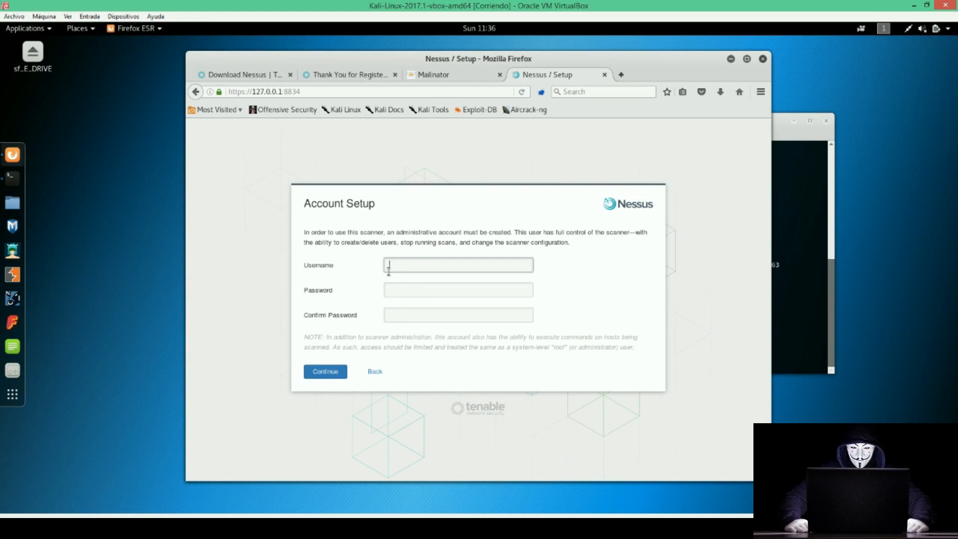
# Create the administrator account, entering and confirming its password.
pyautogui.press('Tab')
pyautogui.write('n')
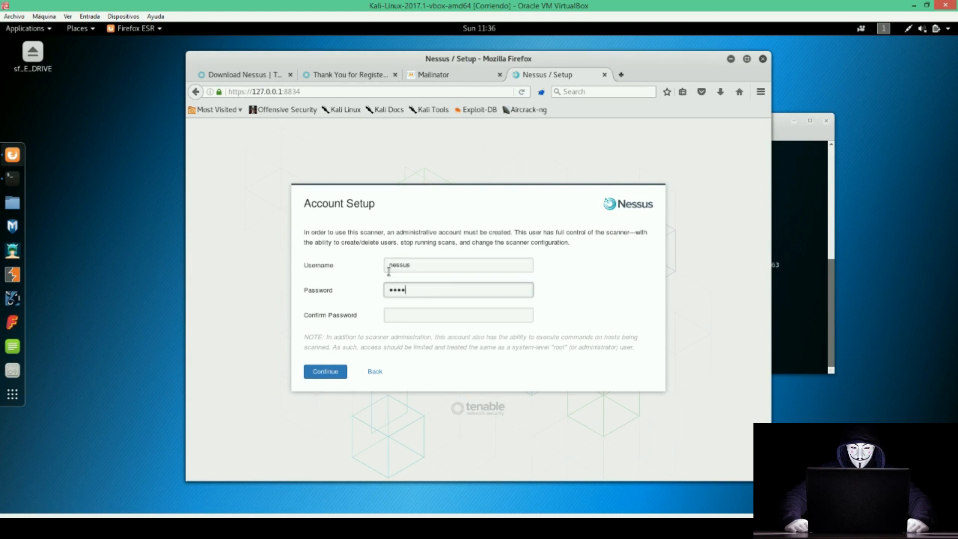
pyautogui.press('Tab')
pyautogui.write('n')
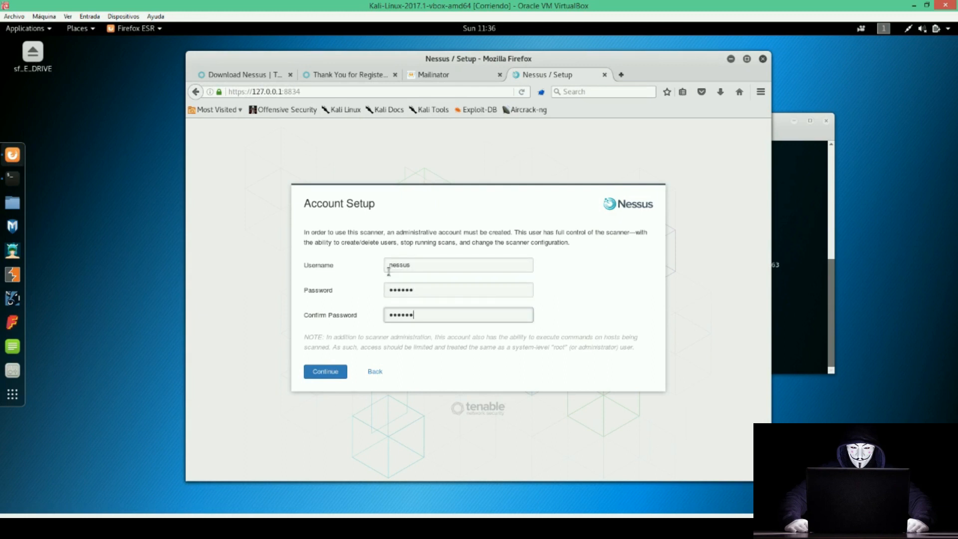
pyautogui.click(325, 372)
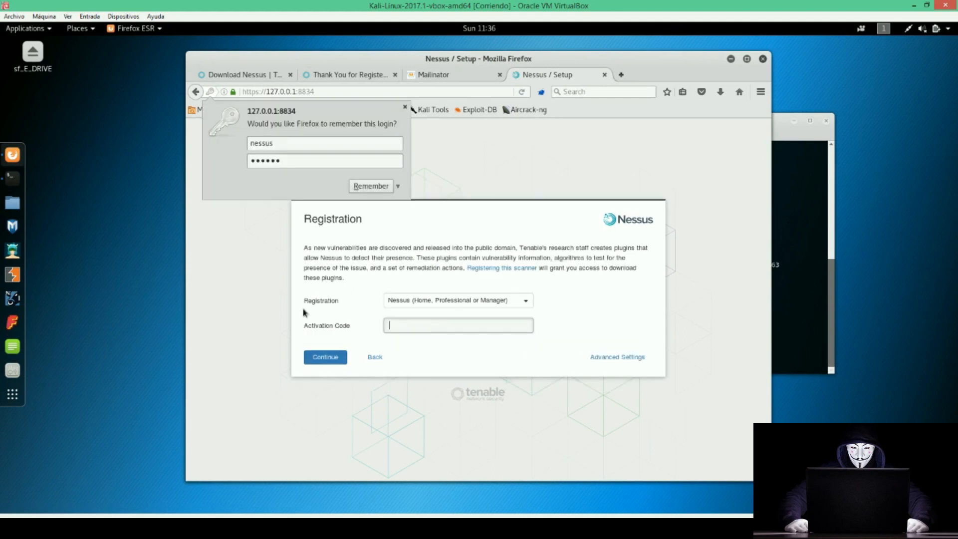
# Paste the Nessus Home activation code from the Mailinator email into Activation Code and continue.
pyautogui.click(405, 107)
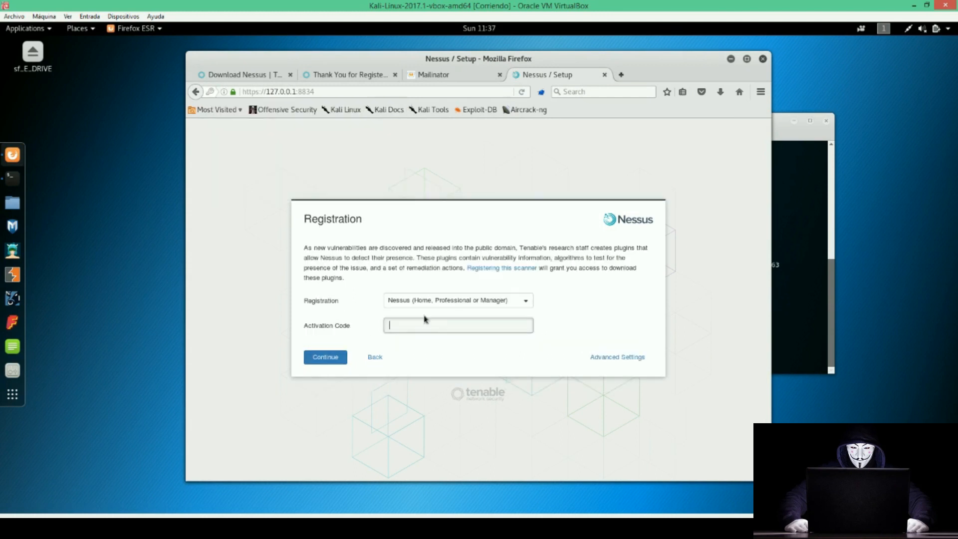
pyautogui.click(420, 74)
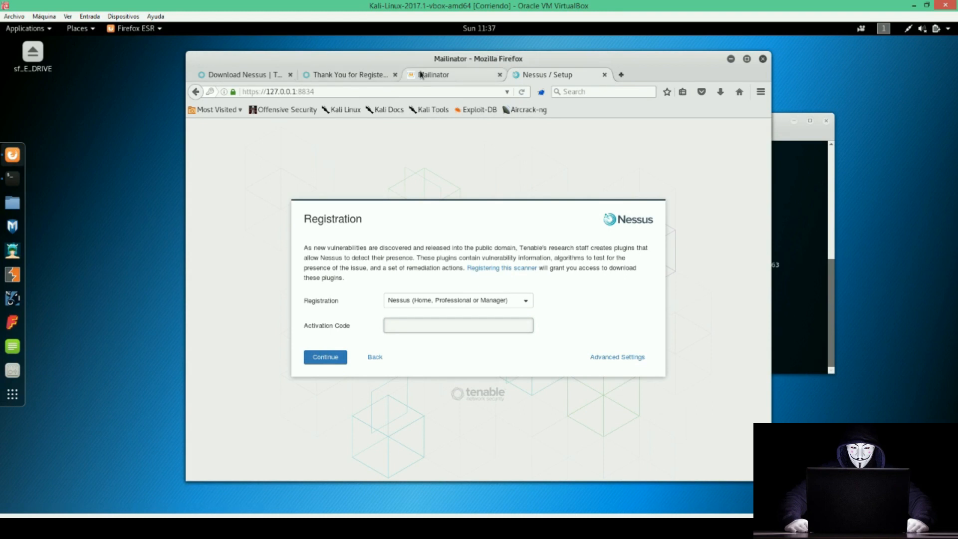
pyautogui.moveTo(360, 340); pyautogui.dragTo(245, 339)
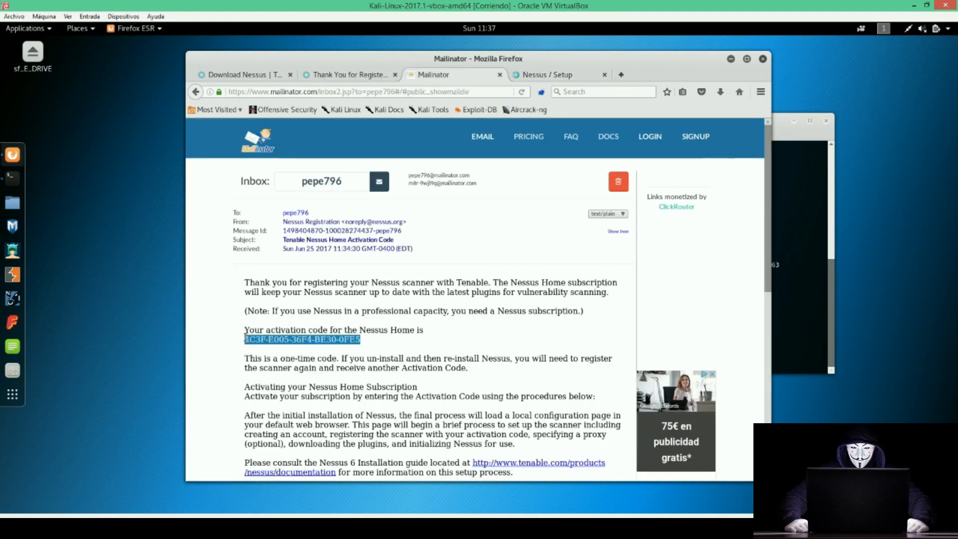
pyautogui.click(549, 75)
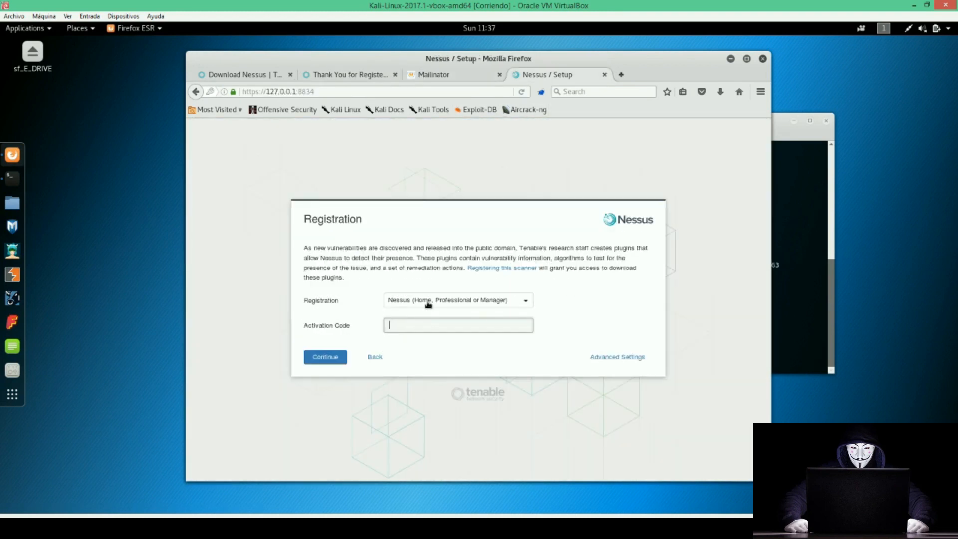
pyautogui.hotkey('ctrl', 'v')
pyautogui.click(314, 359)
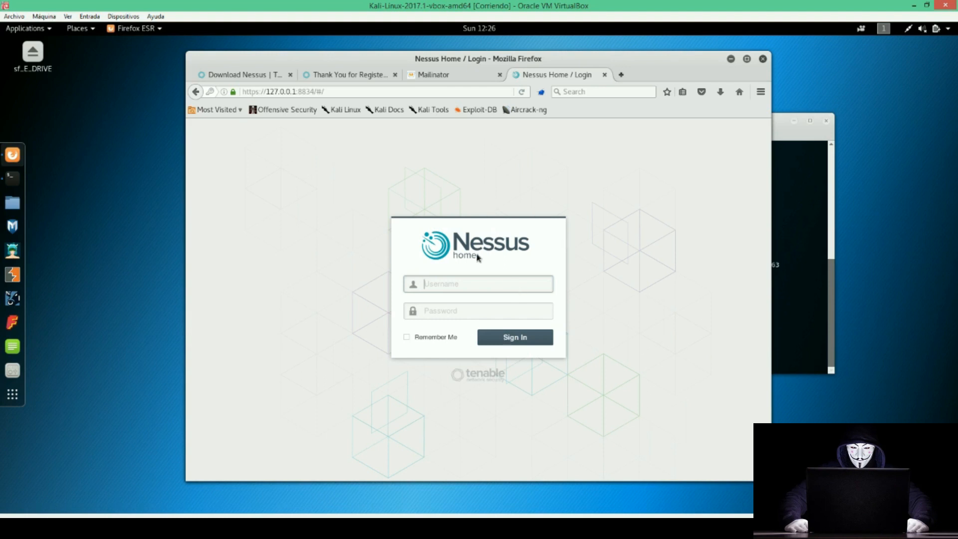
# Sign in with the administrator username and password, then dismiss the save-login prompt.
pyautogui.press('Tab')
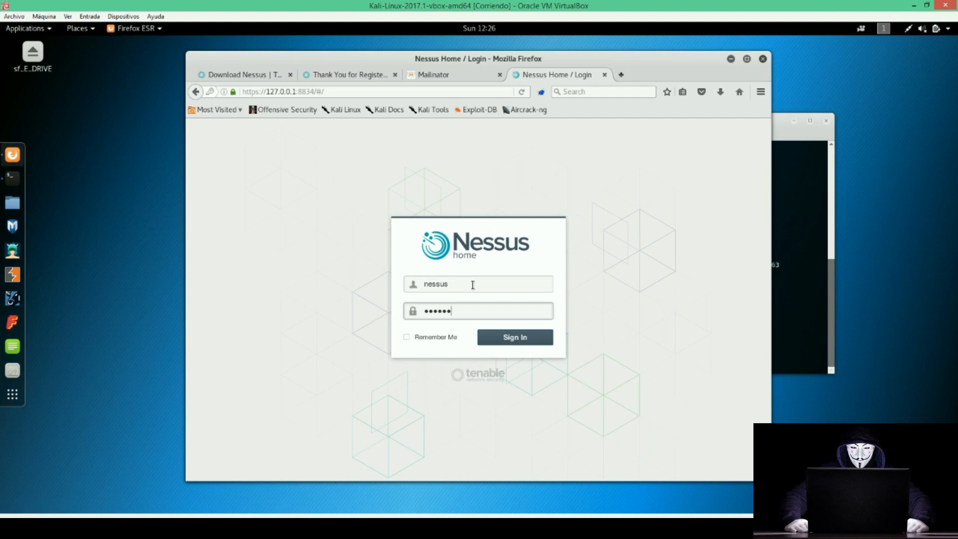
pyautogui.press('Return')
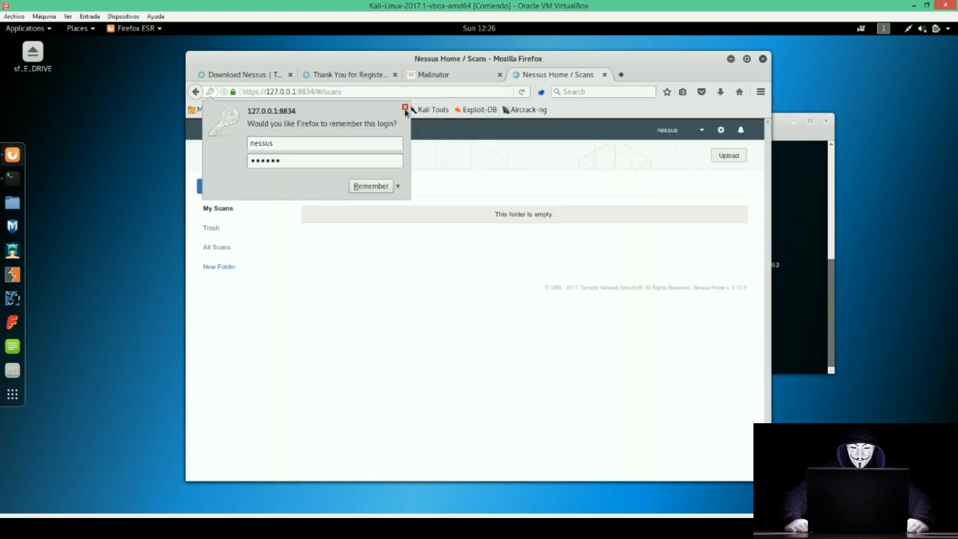
pyautogui.click(404, 108)
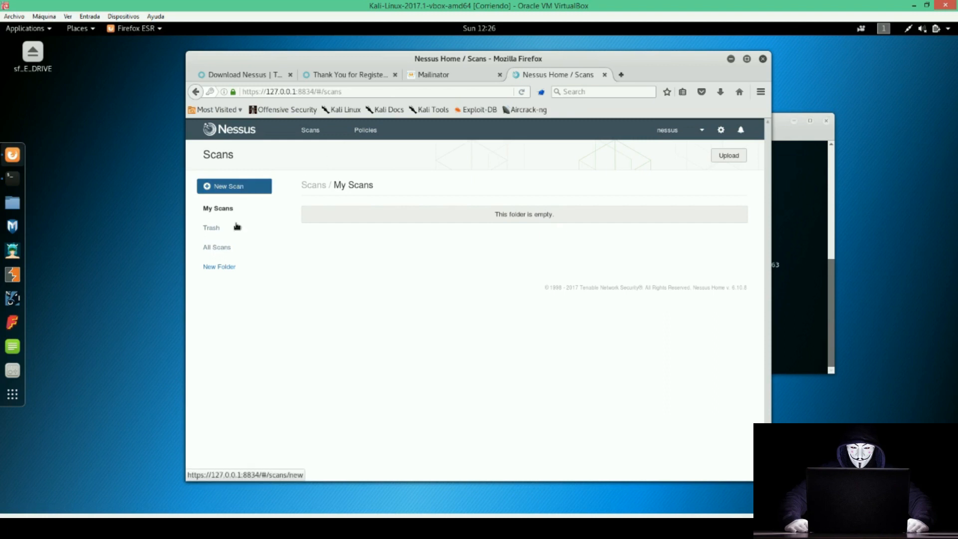
# Open the Nessus Scan Library, switch to the Windows 7 VirtualBox window, and dismiss the Easy File Management error.
pyautogui.click(223, 190)
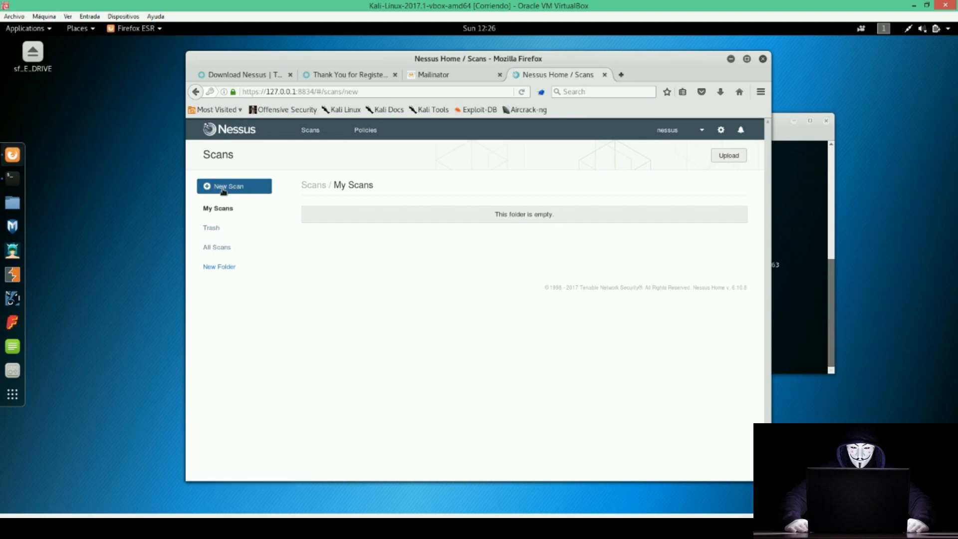
pyautogui.click(227, 529)
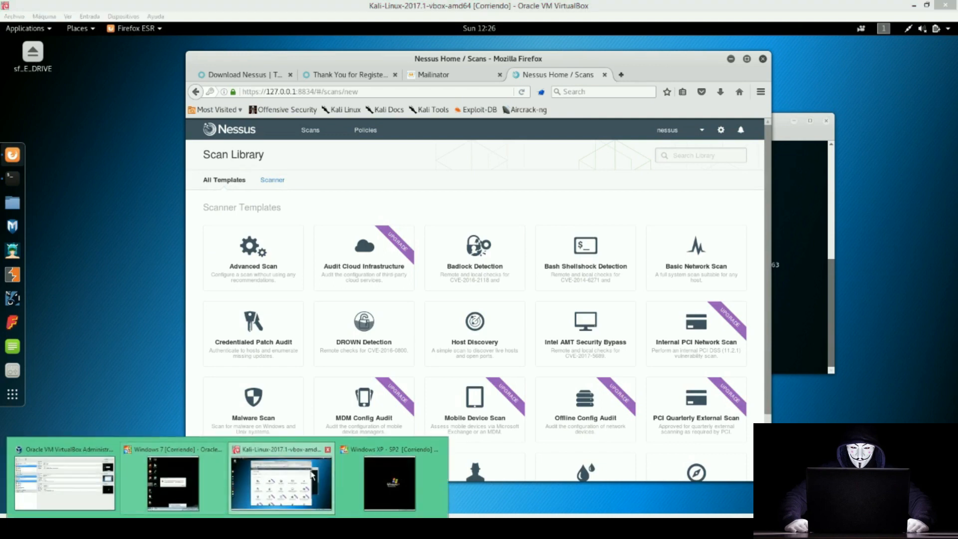
pyautogui.click(172, 478)
pyautogui.click(824, 289)
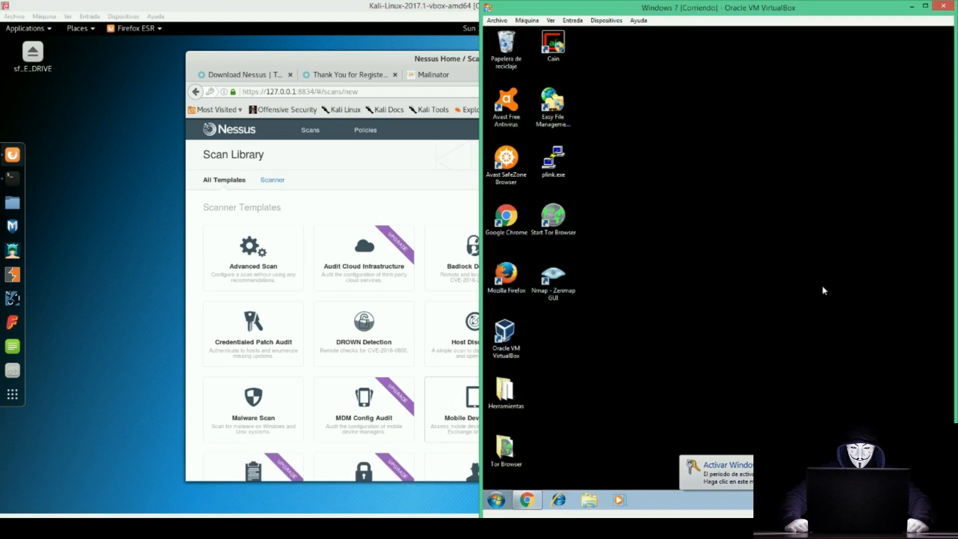
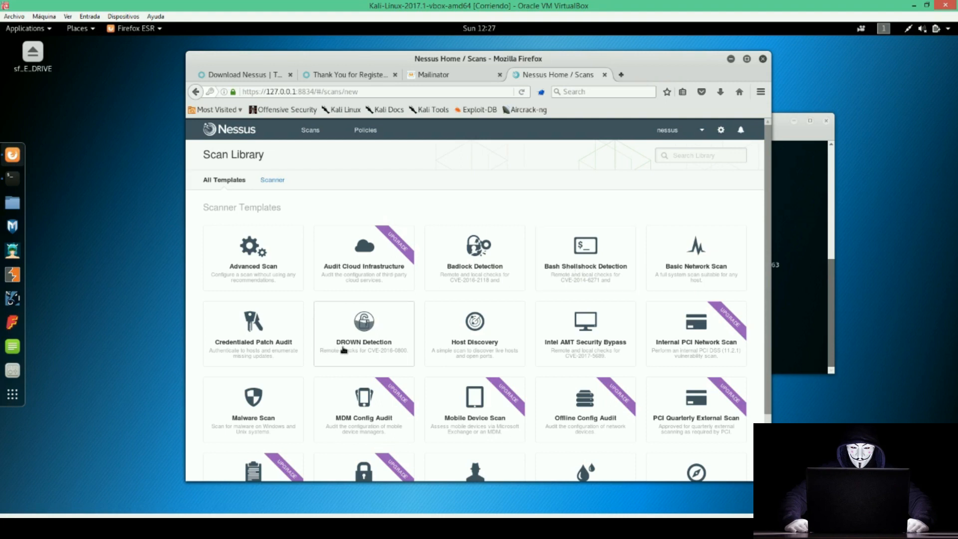
# Start a new scan from the Basic Network Scan template.
pyautogui.scroll(-2, 368, 368)
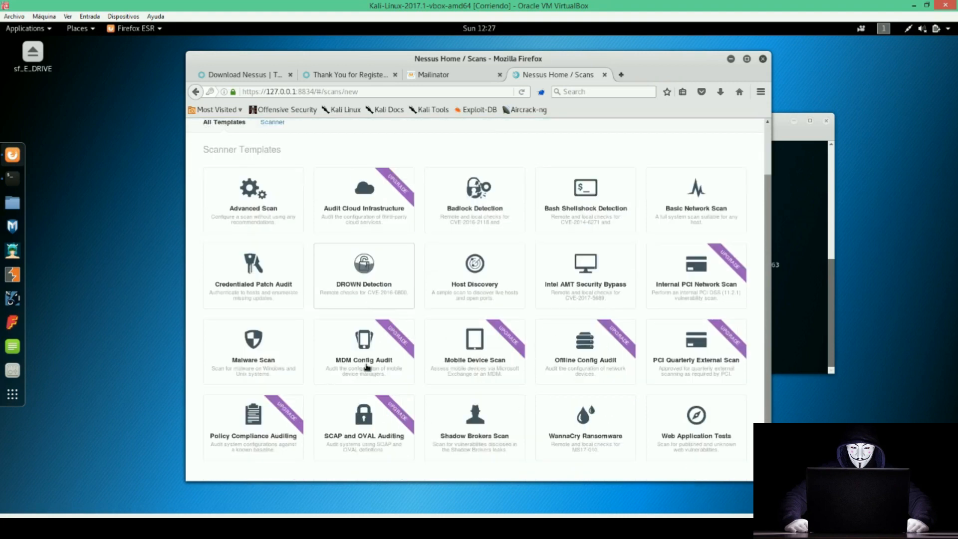
pyautogui.scroll(-1, 368, 367)
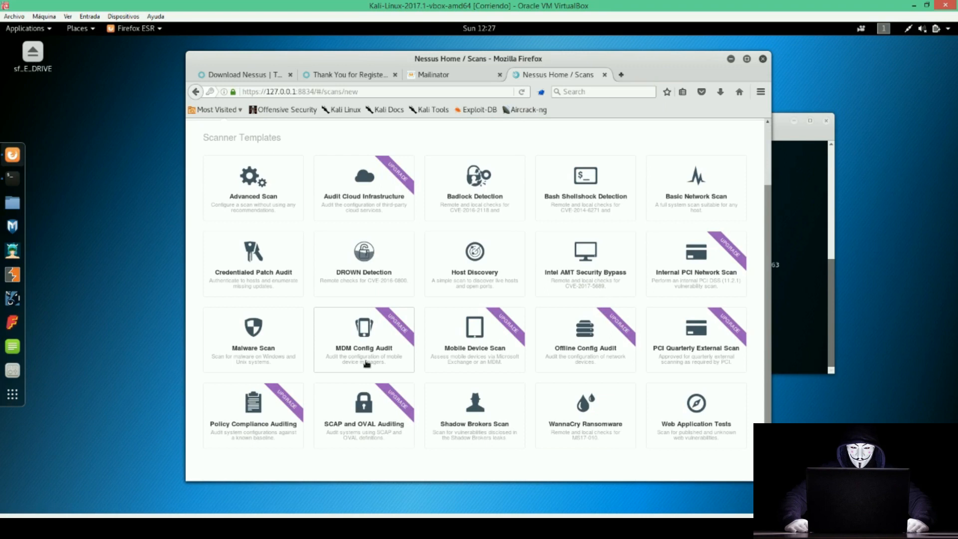
pyautogui.scroll(2, 368, 363)
pyautogui.scroll(-2, 368, 364)
pyautogui.scroll(2, 368, 364)
pyautogui.scroll(-1, 754, 301)
pyautogui.scroll(1, 683, 218)
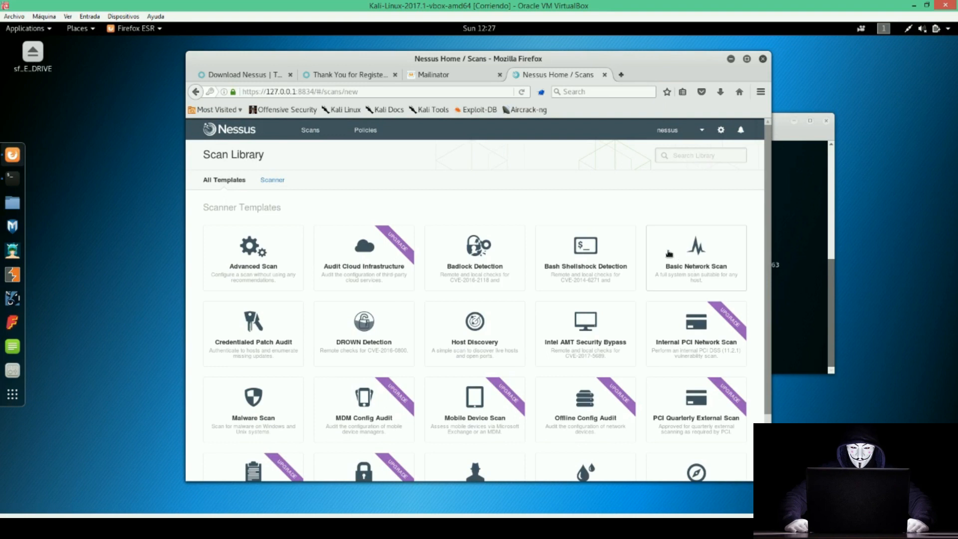
pyautogui.click(686, 258)
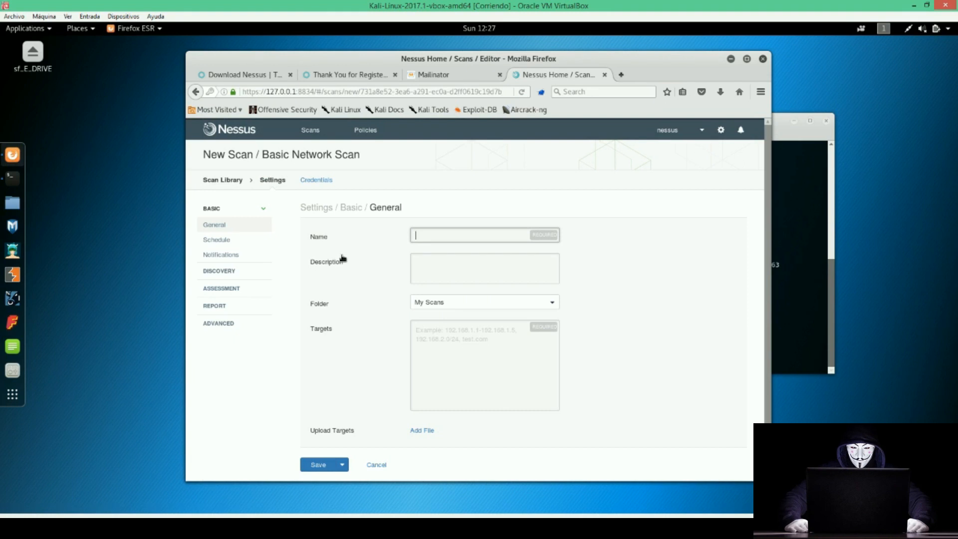
# Name the scan 'Windows 7' with target 10.1.1.18, then switch to the Windows 7 VM.
pyautogui.click(420, 233)
pyautogui.write('Wild')
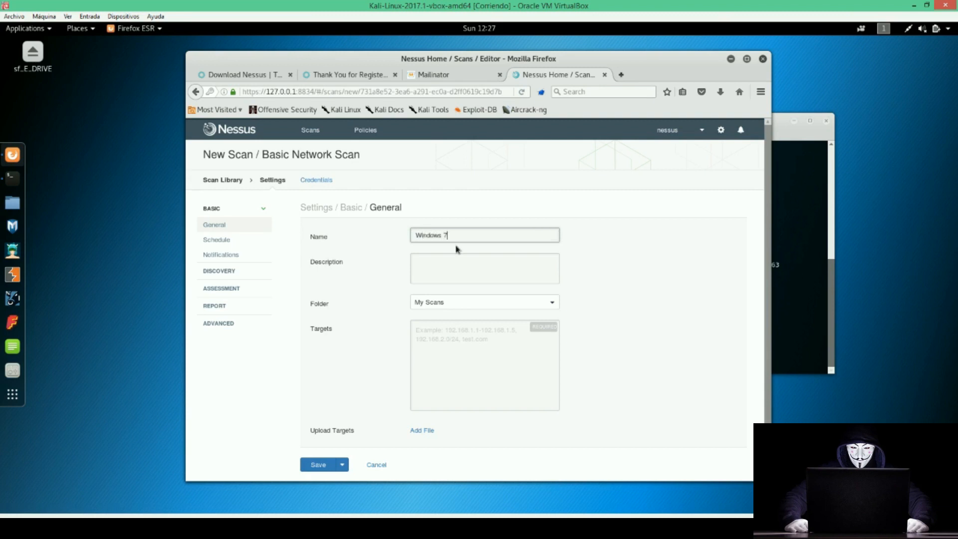
pyautogui.click(447, 325)
pyautogui.write('10.1')
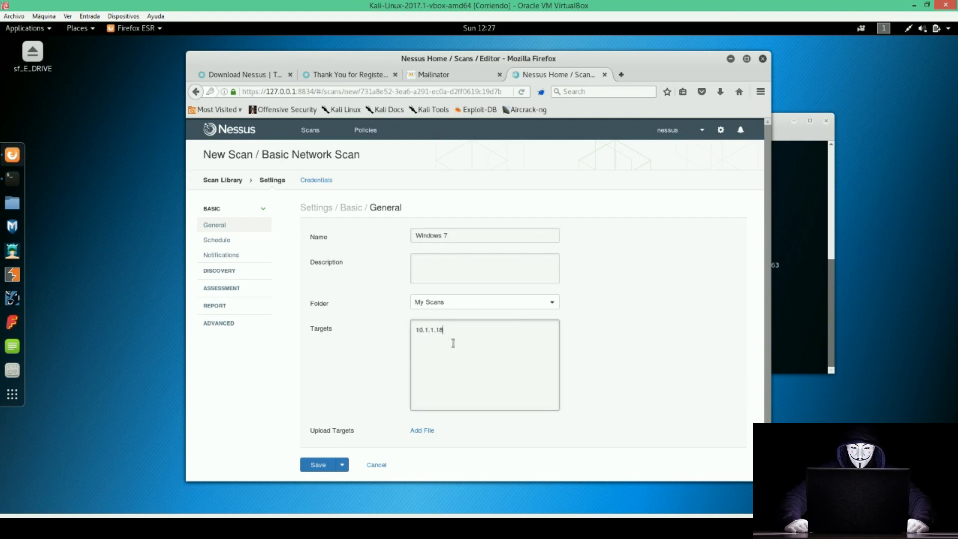
pyautogui.write('.1.18')
pyautogui.hotkey('alt', 'Tab')
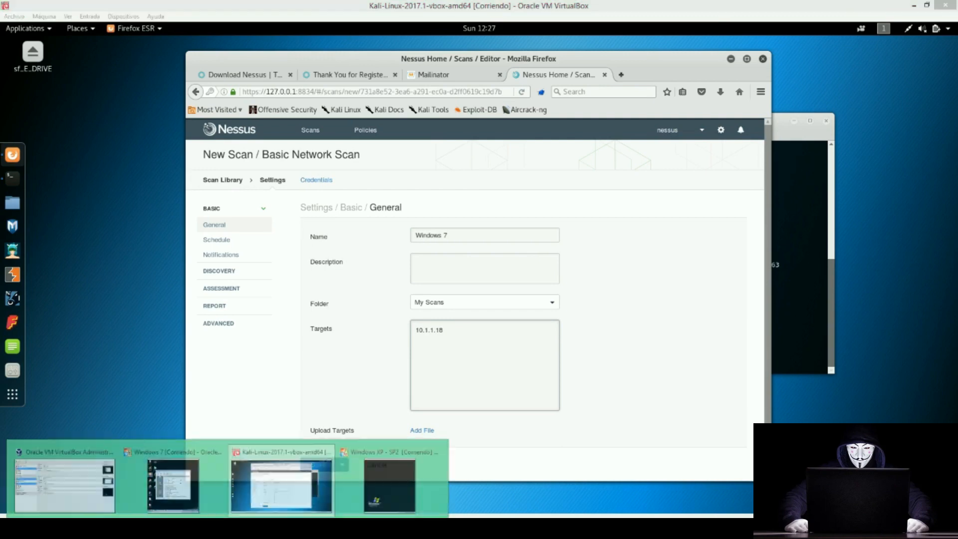
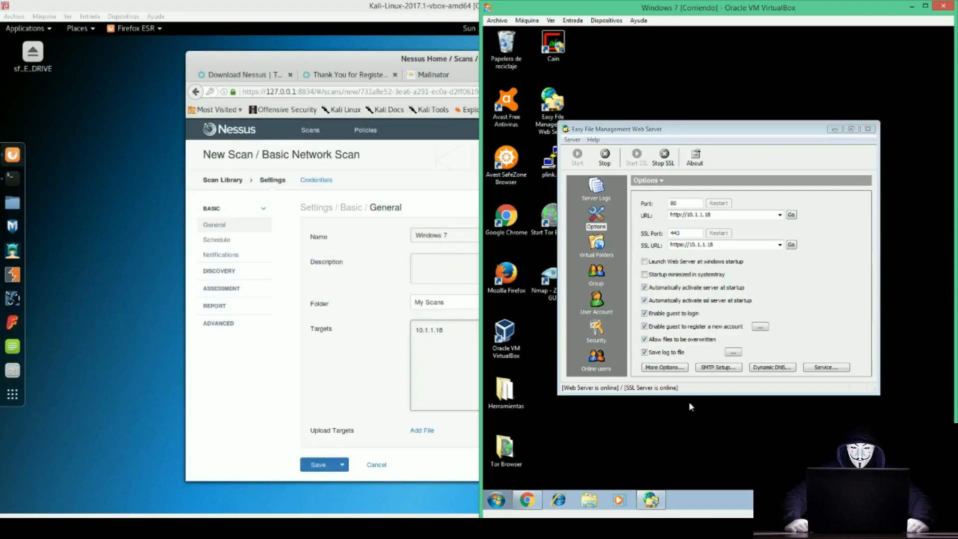
# Bring up the Windows Run prompt on the Windows 7 VM.
pyautogui.press('super+r')
# Launch Command Prompt and run ipconfig, reading the IPv4 address 10.1.1.18.
pyautogui.press('Return')
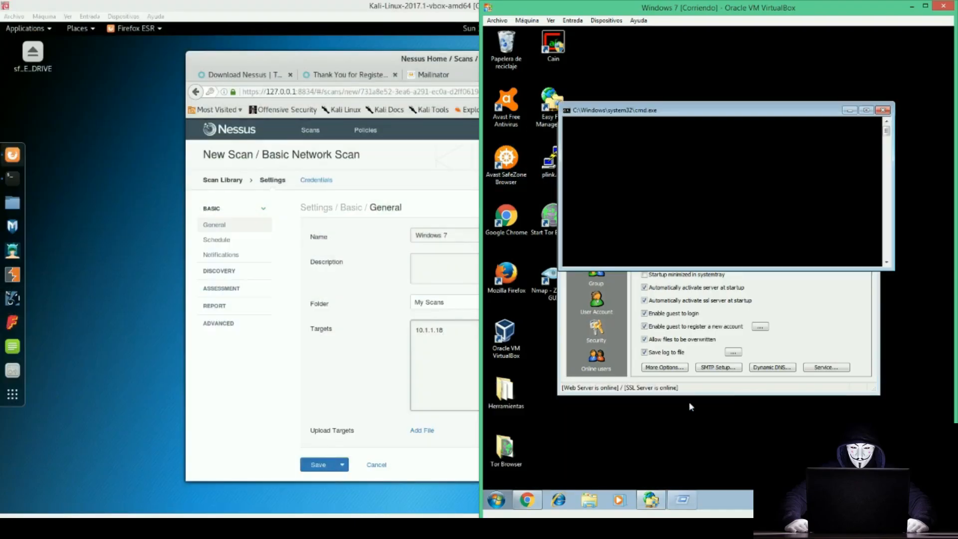
pyautogui.write('ipconfig')
pyautogui.press('Return')
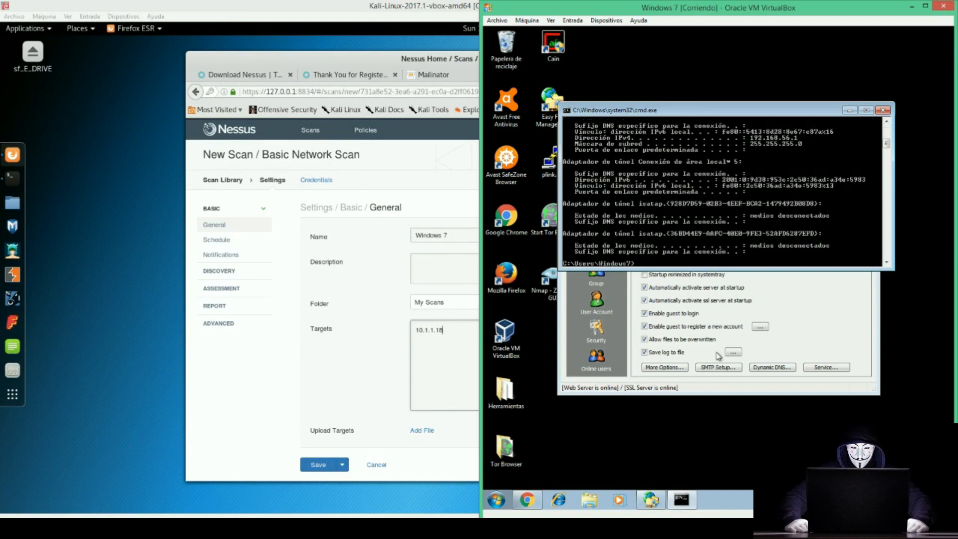
pyautogui.scroll(5, 772, 196)
pyautogui.scroll(3, 783, 162)
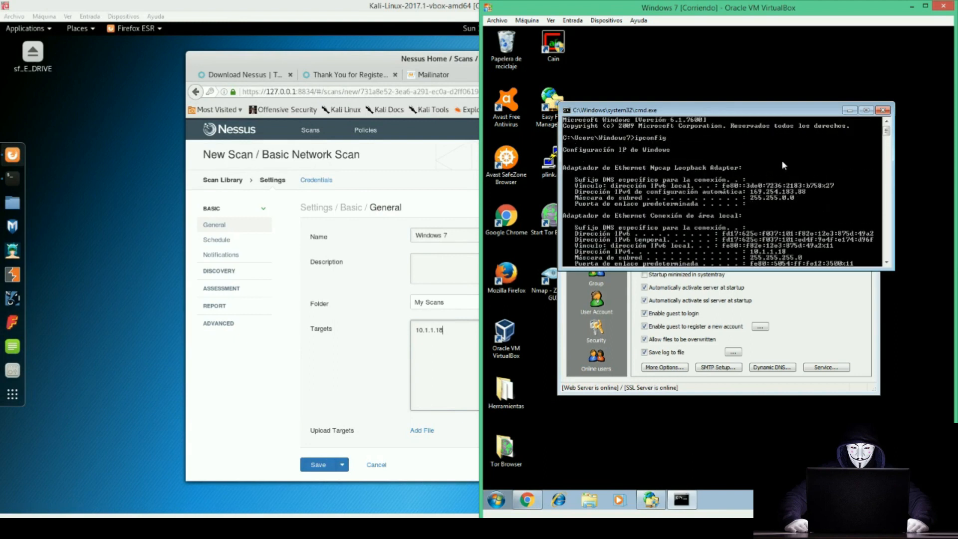
pyautogui.scroll(-1, 782, 160)
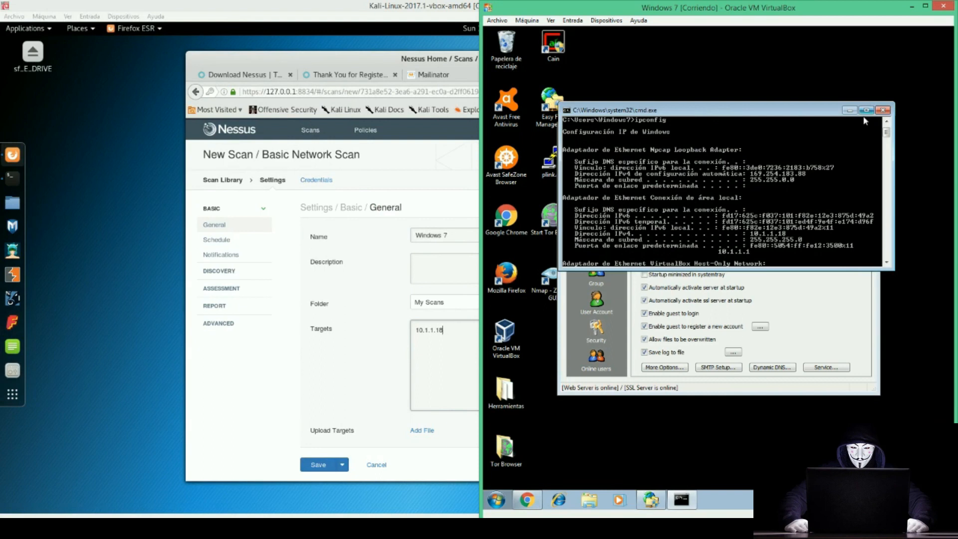
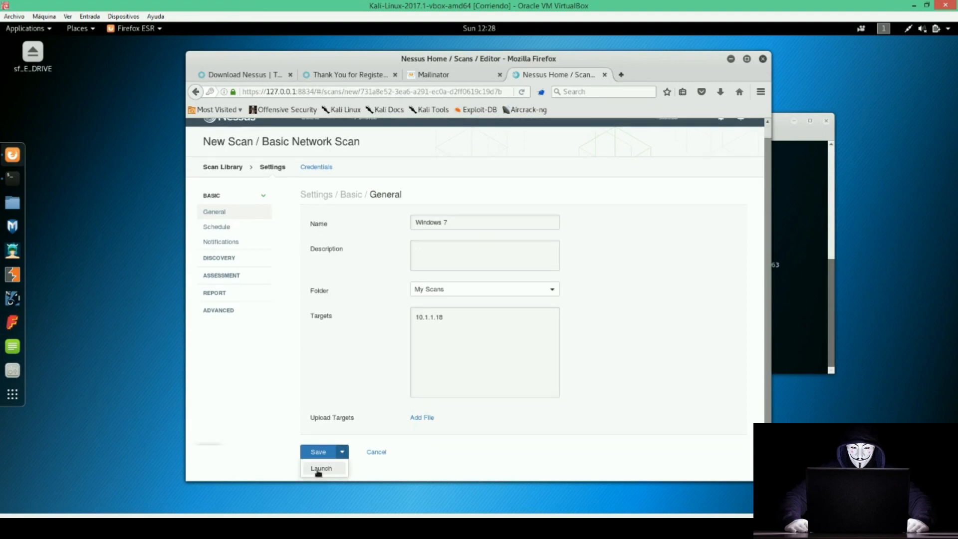
# Launch the saved Windows 7 scan against 10.1.1.18 and dismiss the 'Scan saved successfully' notice.
pyautogui.click(320, 469)
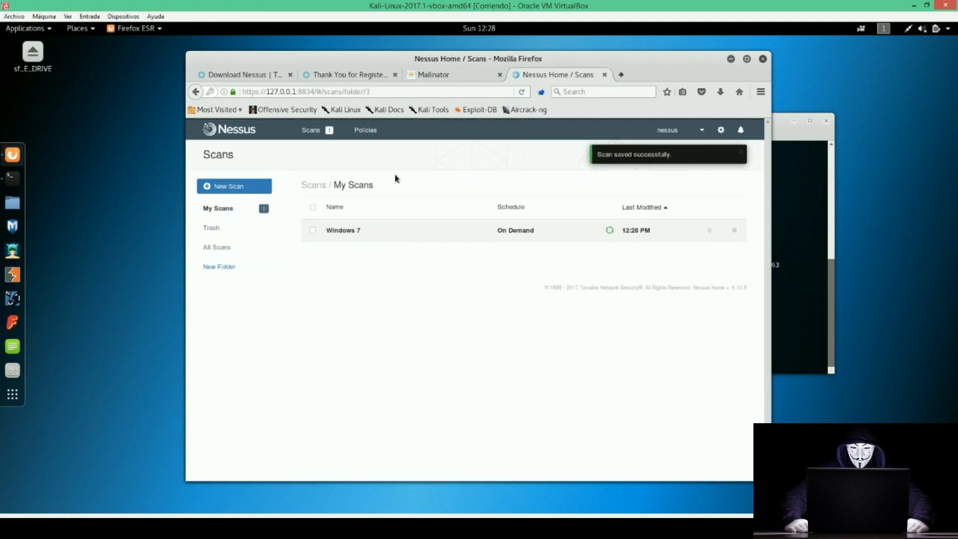
pyautogui.click(741, 152)
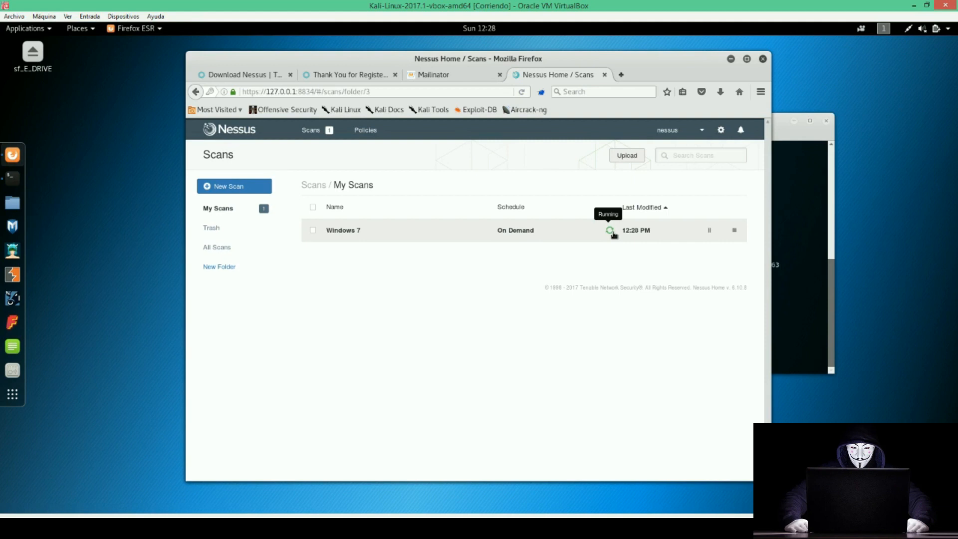
# Open the Windows 7 scan results, check the Vulnerabilities view, and return to the Hosts list.
pyautogui.click(536, 240)
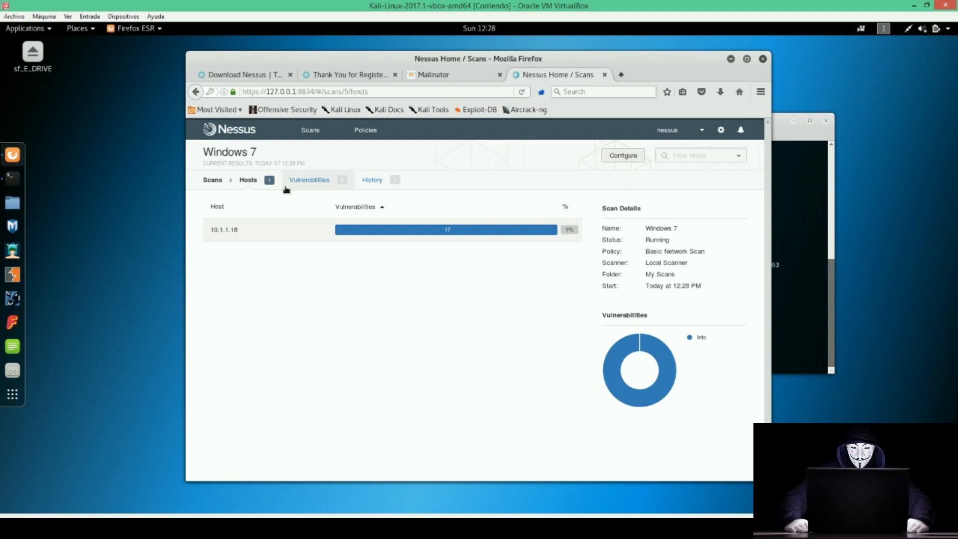
pyautogui.click(348, 181)
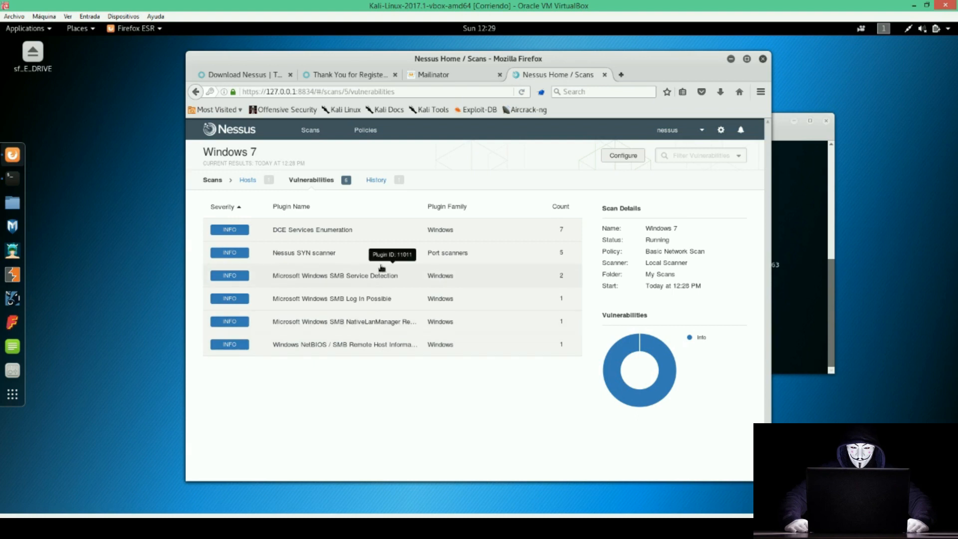
pyautogui.click(248, 179)
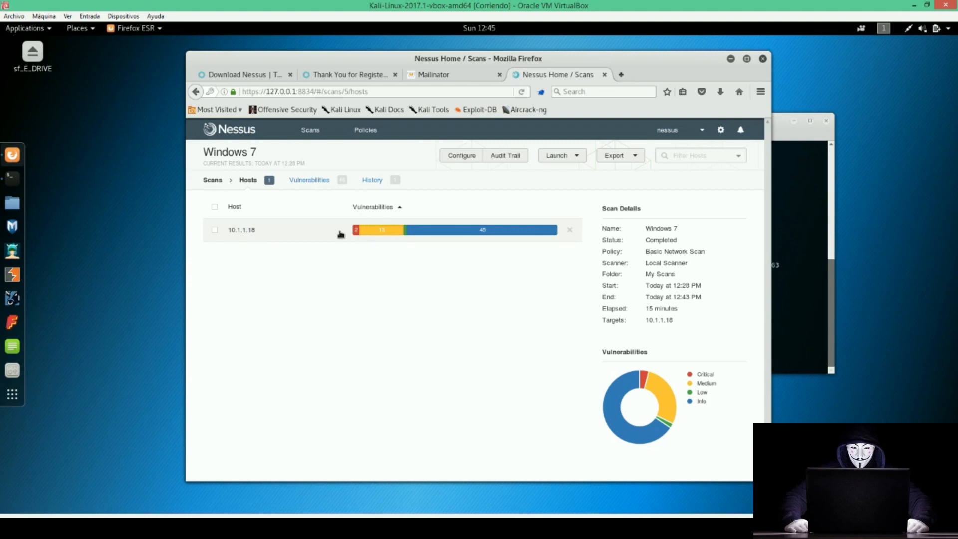
# Inspect the severity chart and open host 10.1.1.18's findings, led by critical MS11-030 and MS17-010.
pyautogui.moveTo(645, 377)
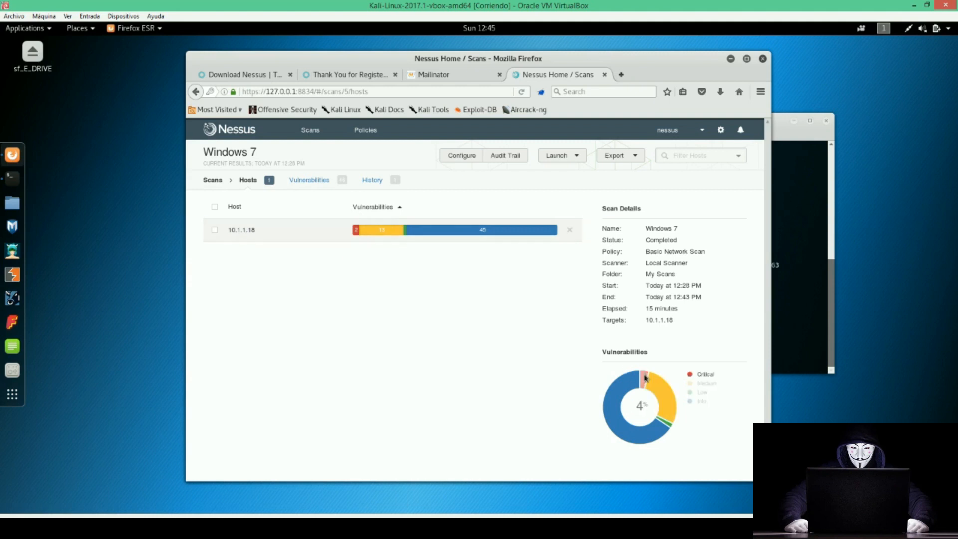
pyautogui.moveTo(673, 407)
pyautogui.moveTo(671, 426)
pyautogui.moveTo(648, 439)
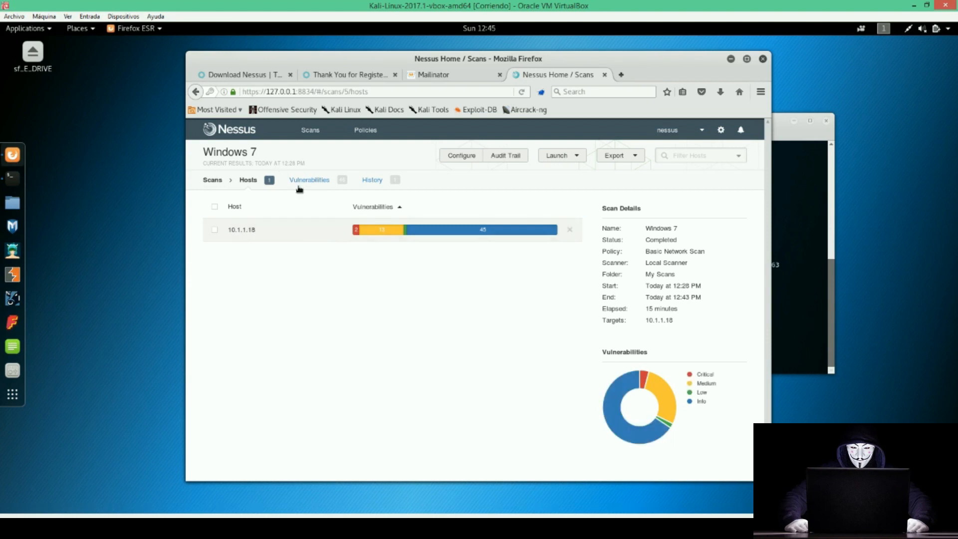
pyautogui.click(259, 229)
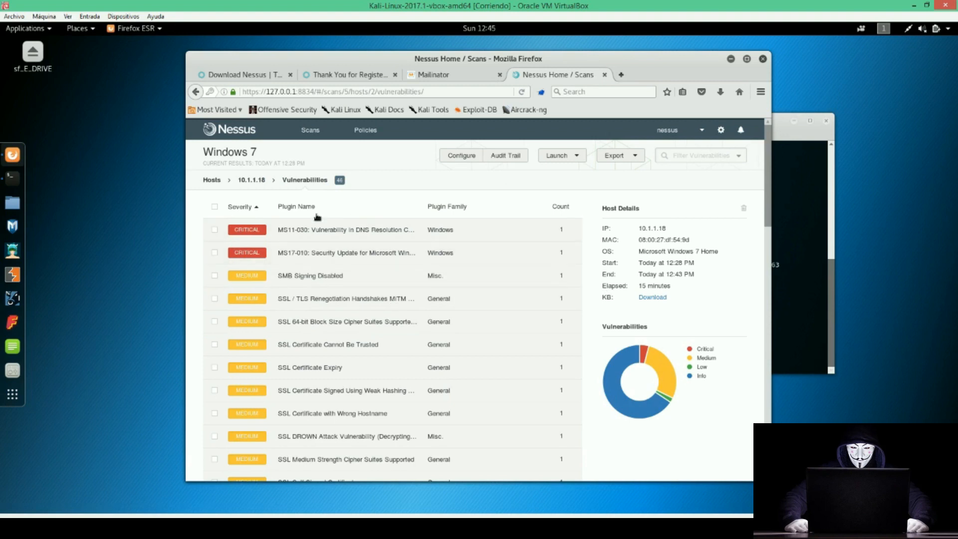
pyautogui.scroll(-1, 308, 241)
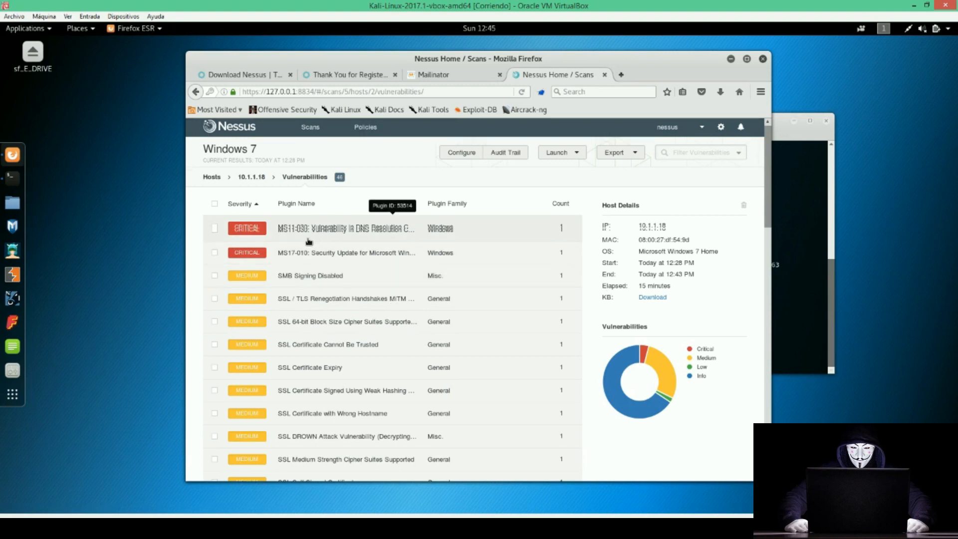
pyautogui.scroll(-6, 309, 242)
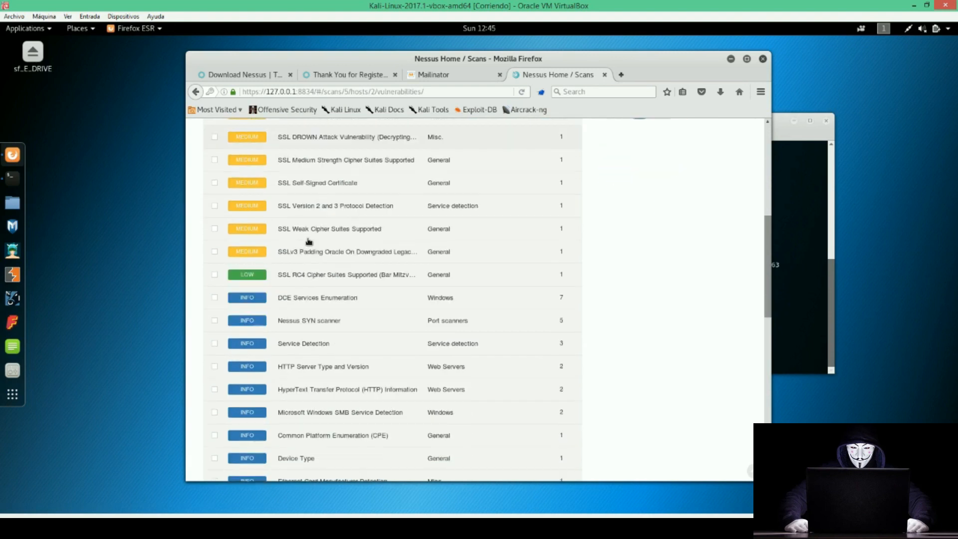
pyautogui.scroll(10, 309, 242)
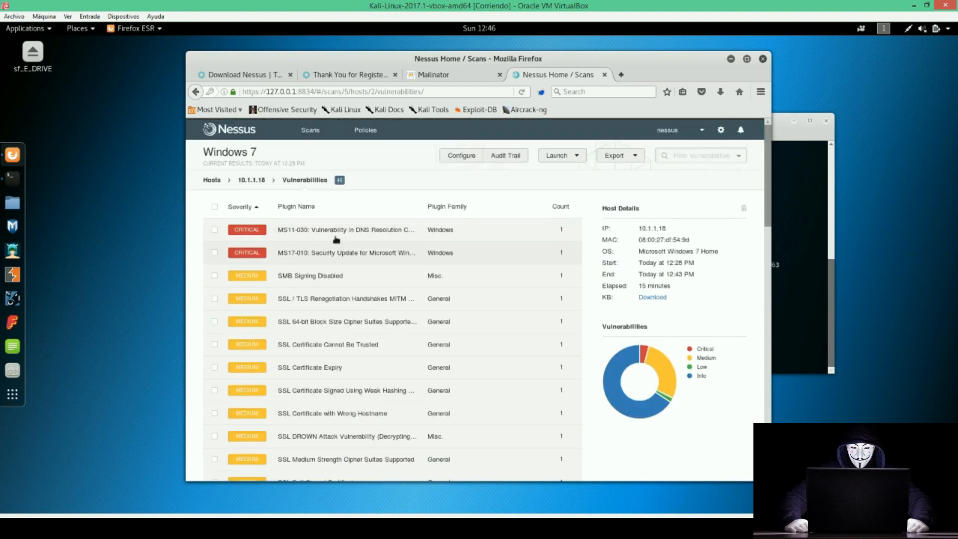
# Open the MS17-010 SMB Server vulnerability details, marking ETERNALBLUE and SMB in the text.
pyautogui.click(251, 259)
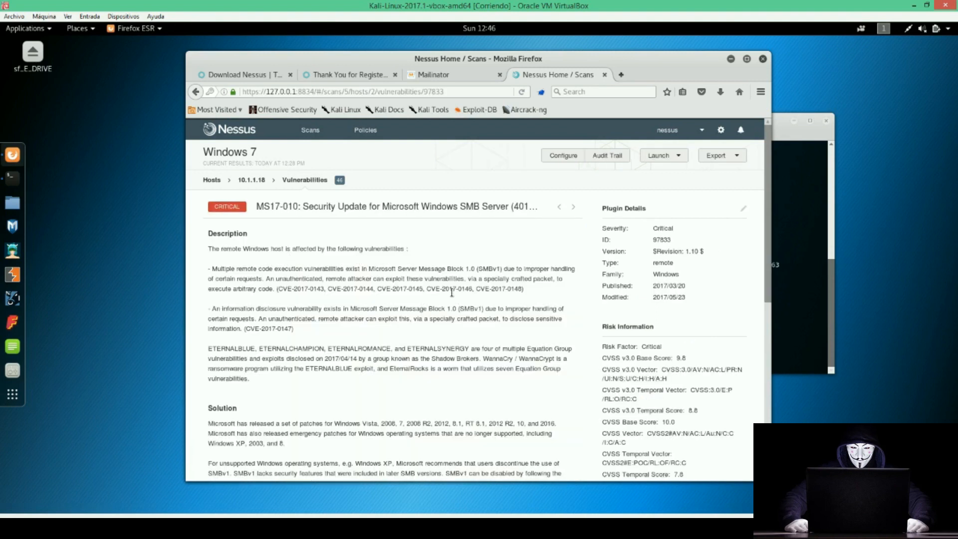
pyautogui.doubleClick(223, 349)
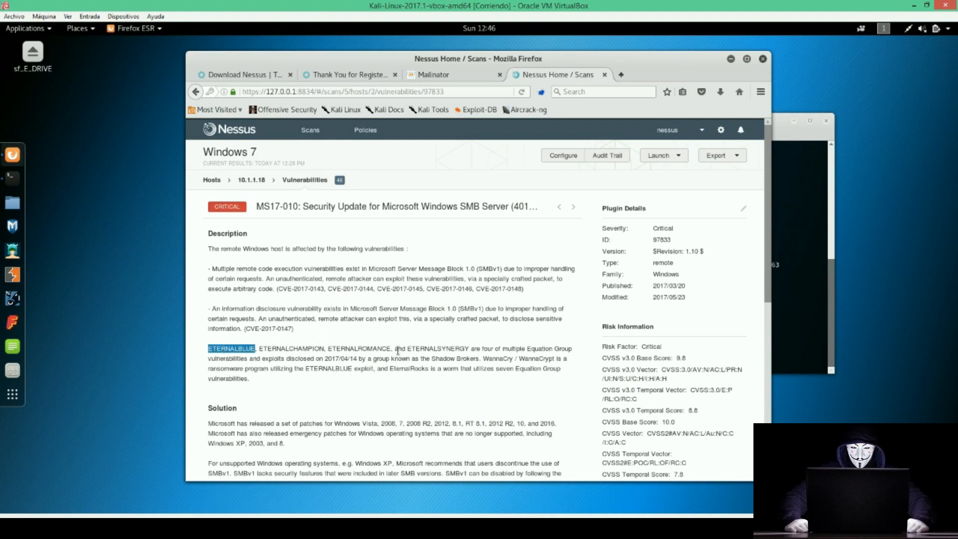
pyautogui.scroll(-5, 403, 365)
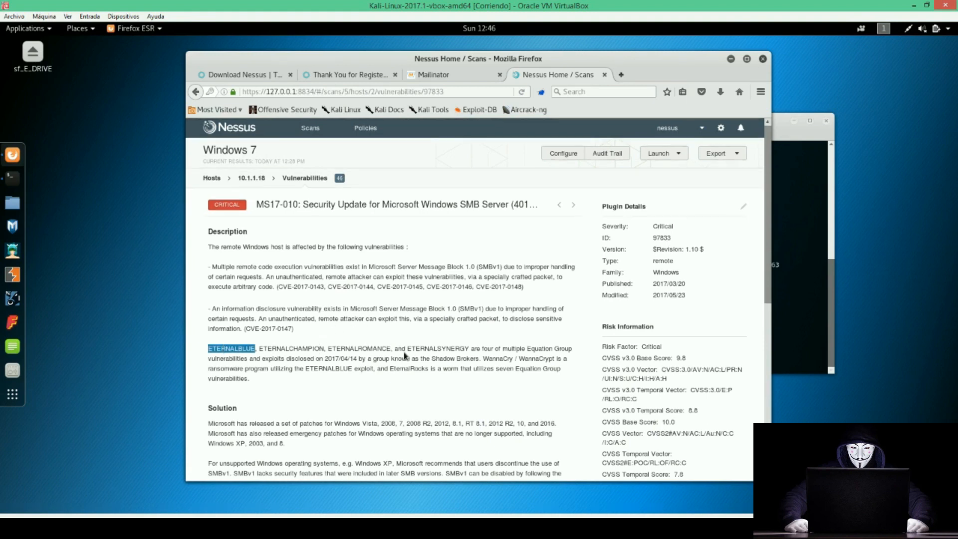
pyautogui.scroll(5, 359, 324)
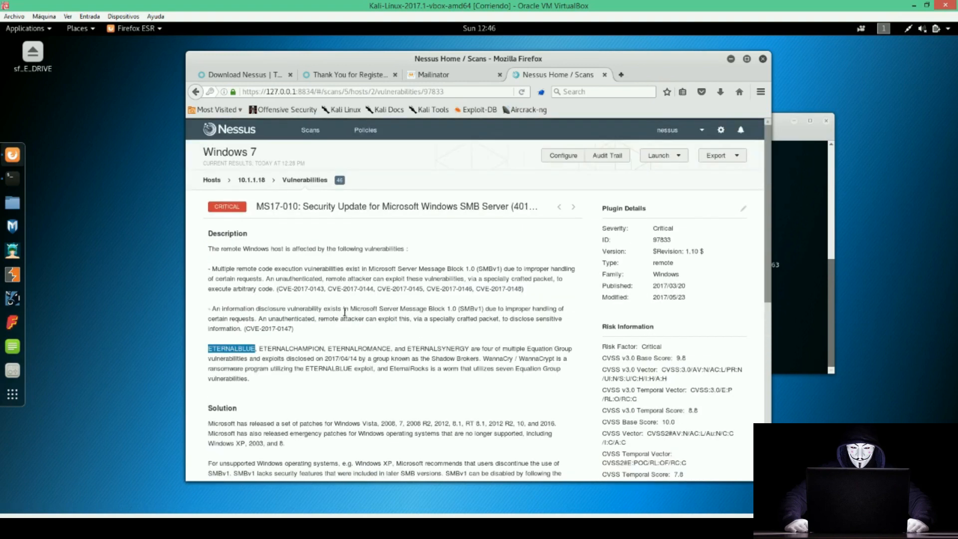
pyautogui.moveTo(459, 206); pyautogui.dragTo(480, 207)
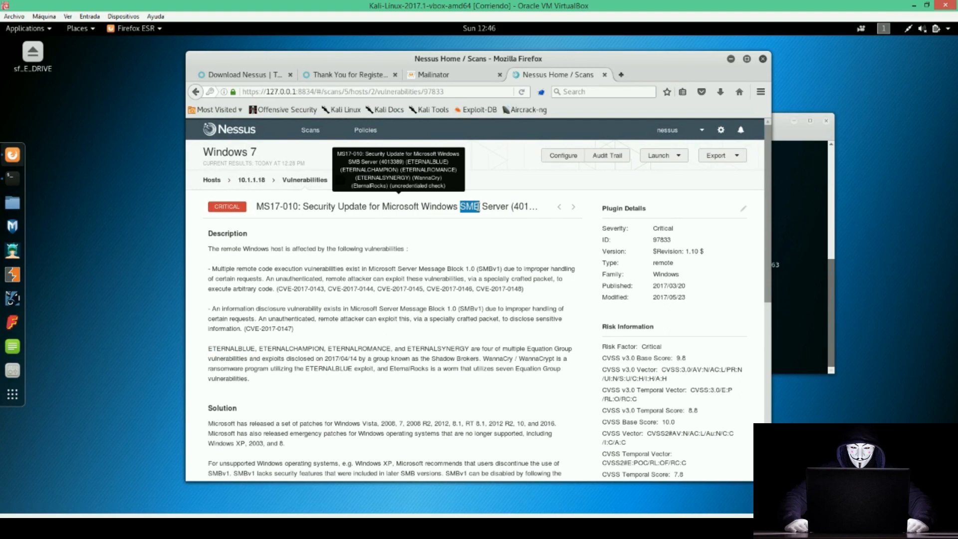
pyautogui.scroll(-7, 538, 263)
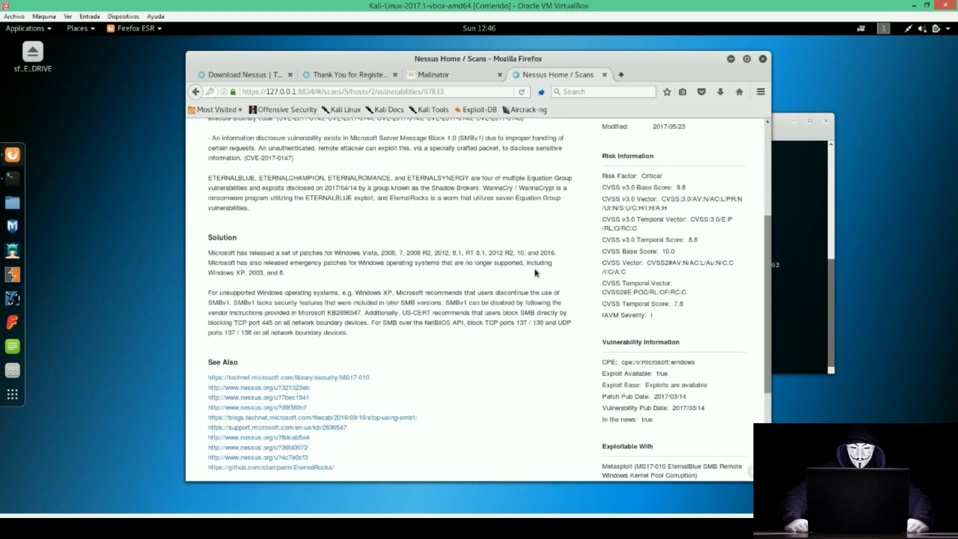
pyautogui.scroll(7, 438, 264)
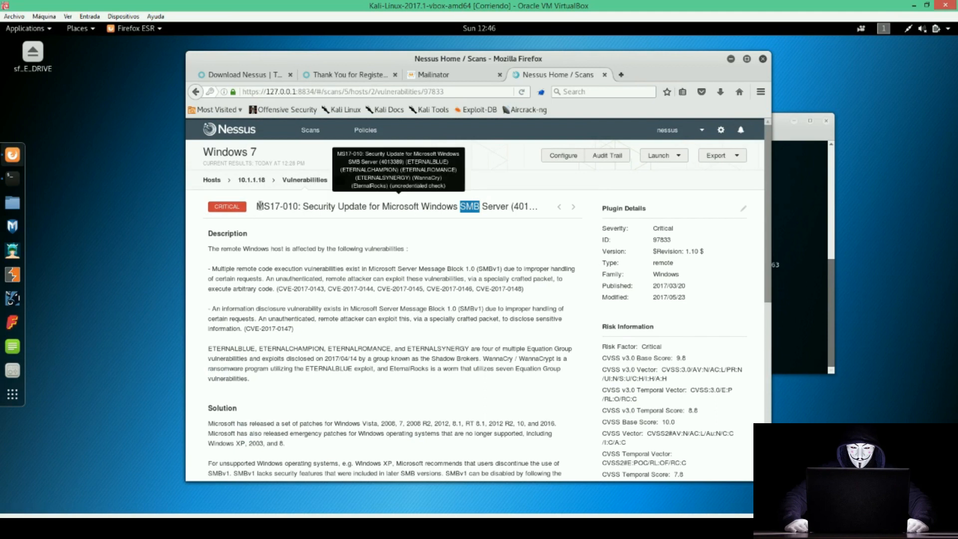
# Highlight the MS17-010 title, description paragraphs, and port 445 in the output table.
pyautogui.moveTo(263, 206); pyautogui.dragTo(514, 204)
pyautogui.moveTo(208, 248); pyautogui.dragTo(357, 346)
pyautogui.scroll(-4, 357, 345)
pyautogui.moveTo(209, 310); pyautogui.dragTo(322, 390)
pyautogui.scroll(-5, 294, 327)
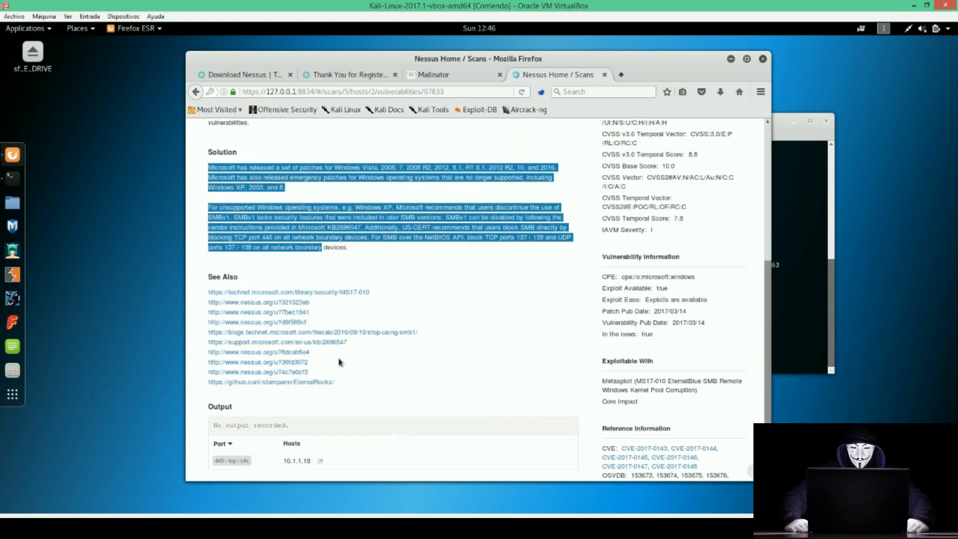
pyautogui.scroll(-3, 319, 347)
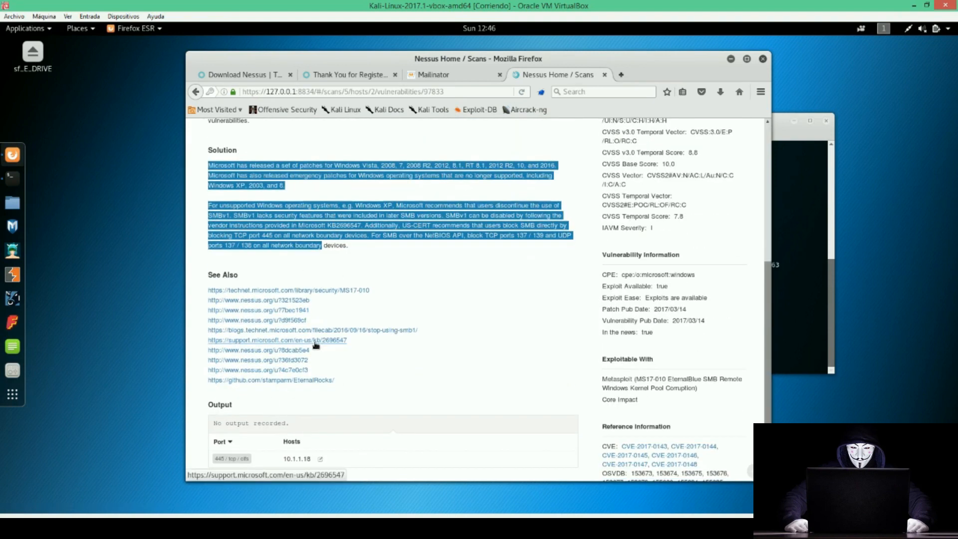
pyautogui.moveTo(225, 393); pyautogui.dragTo(212, 394)
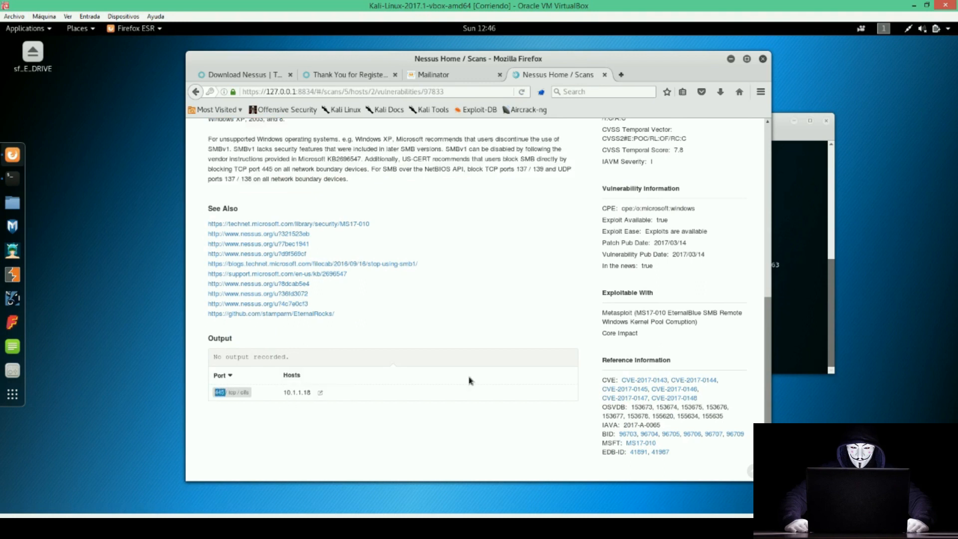
pyautogui.scroll(2, 478, 311)
pyautogui.scroll(10, 478, 310)
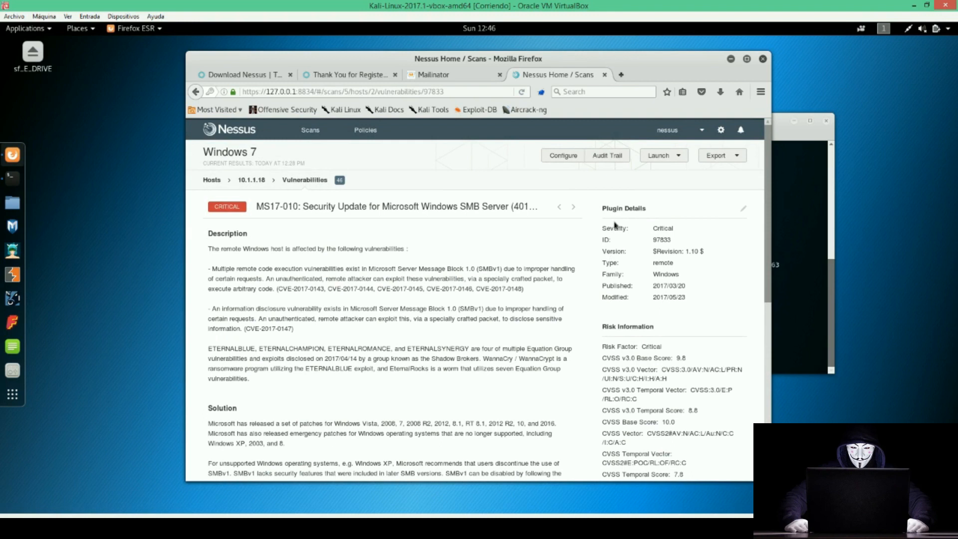
pyautogui.moveTo(604, 210); pyautogui.dragTo(648, 212)
pyautogui.scroll(-1, 647, 211)
pyautogui.moveTo(654, 298); pyautogui.dragTo(603, 301)
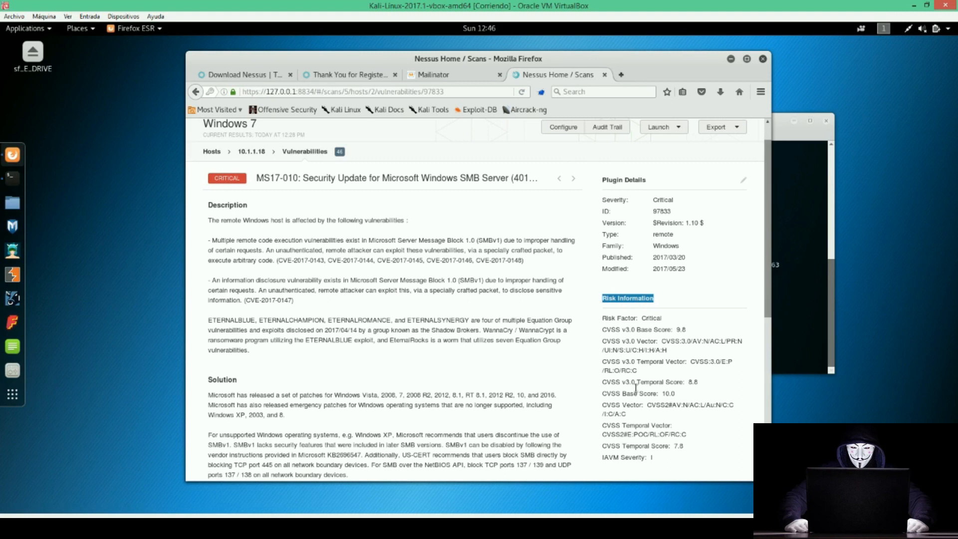
pyautogui.scroll(-1, 617, 295)
pyautogui.scroll(-2, 616, 295)
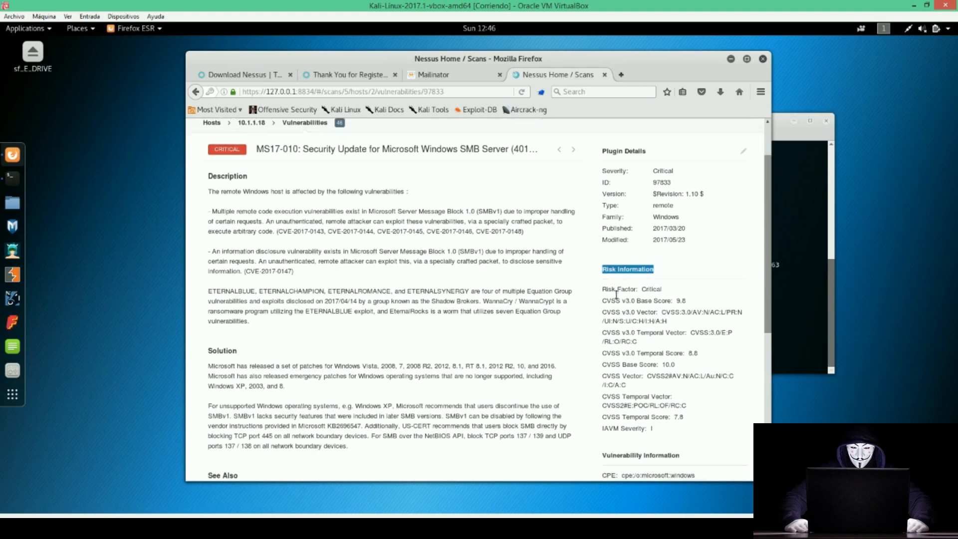
pyautogui.moveTo(621, 272); pyautogui.dragTo(602, 273)
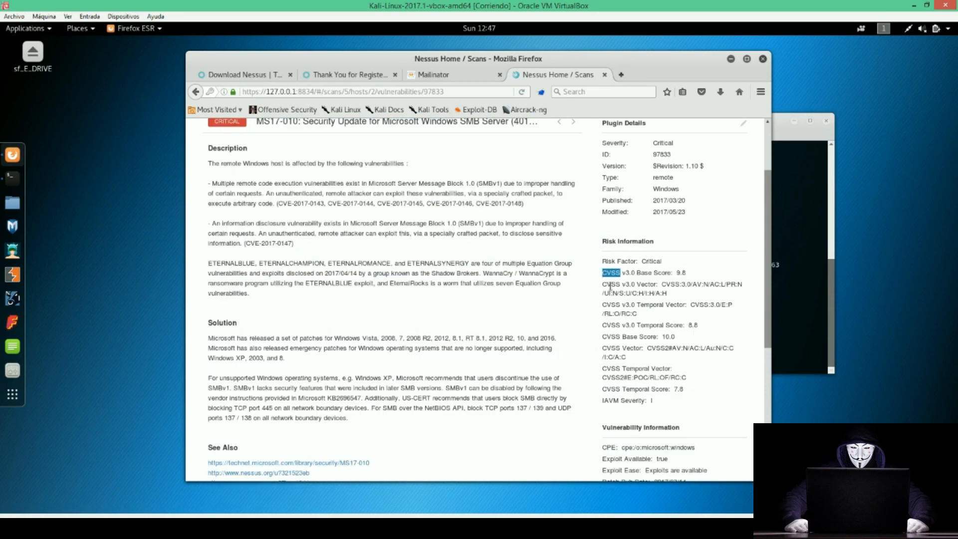
pyautogui.scroll(-4, 607, 285)
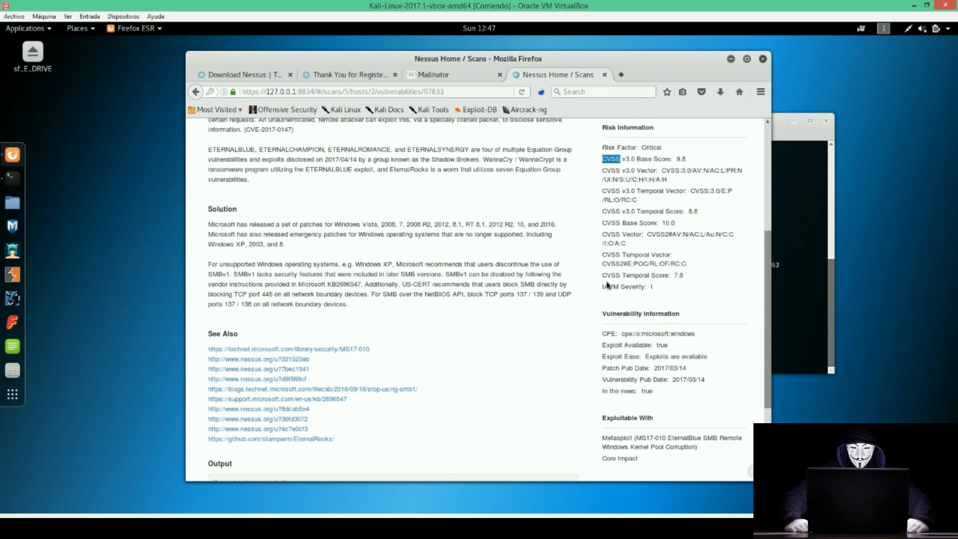
pyautogui.scroll(-3, 608, 286)
pyautogui.tripleClick(638, 226)
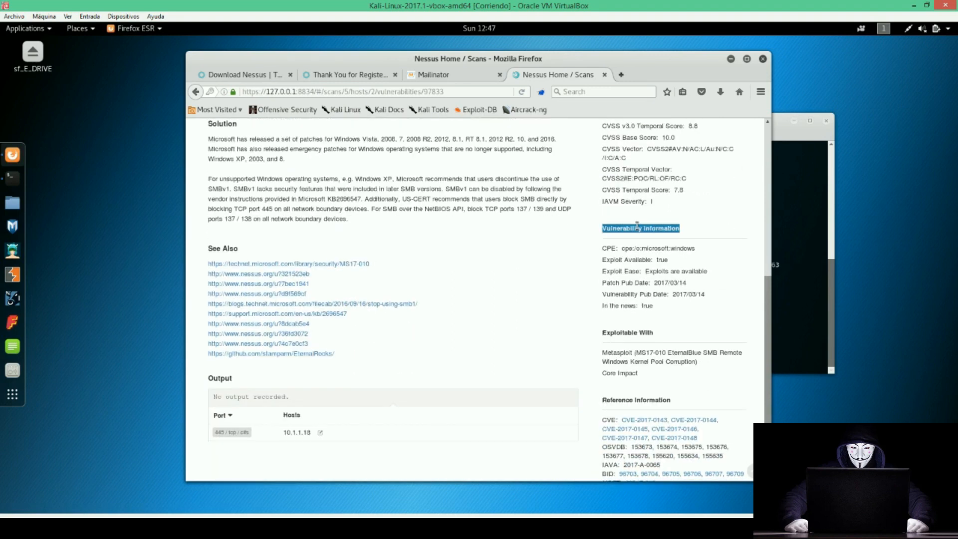
pyautogui.moveTo(646, 271)
pyautogui.mouseDown()
pyautogui.moveTo(722, 273)
pyautogui.moveTo(647, 283)
pyautogui.mouseUp()
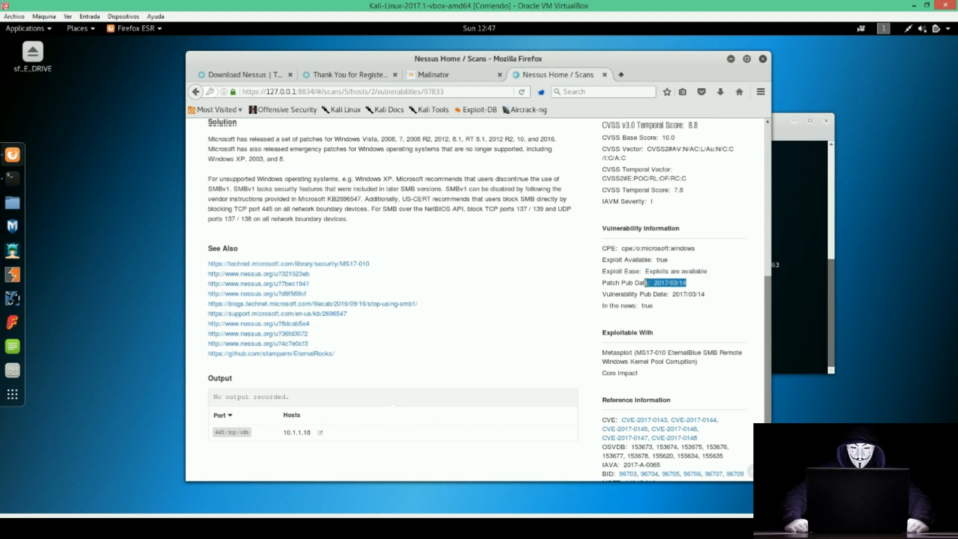
pyautogui.scroll(-1, 584, 309)
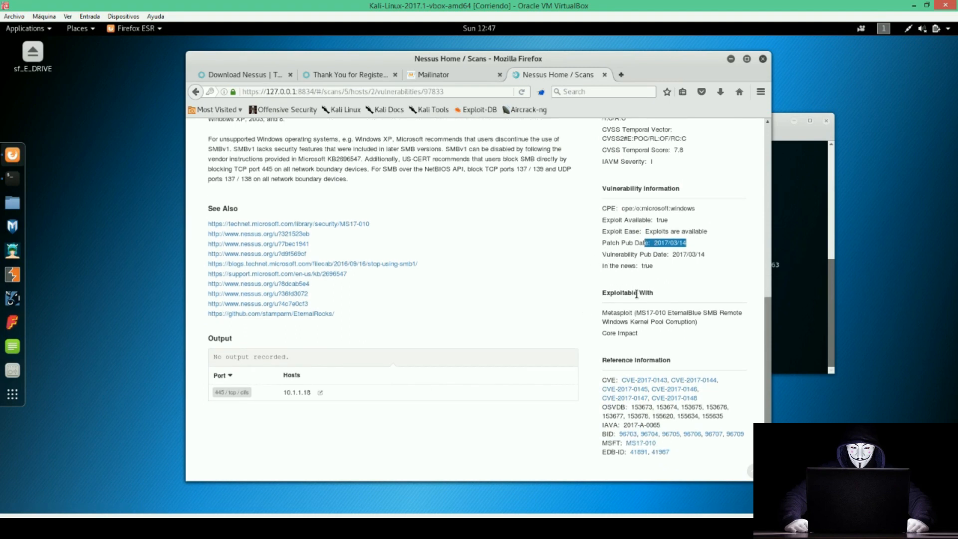
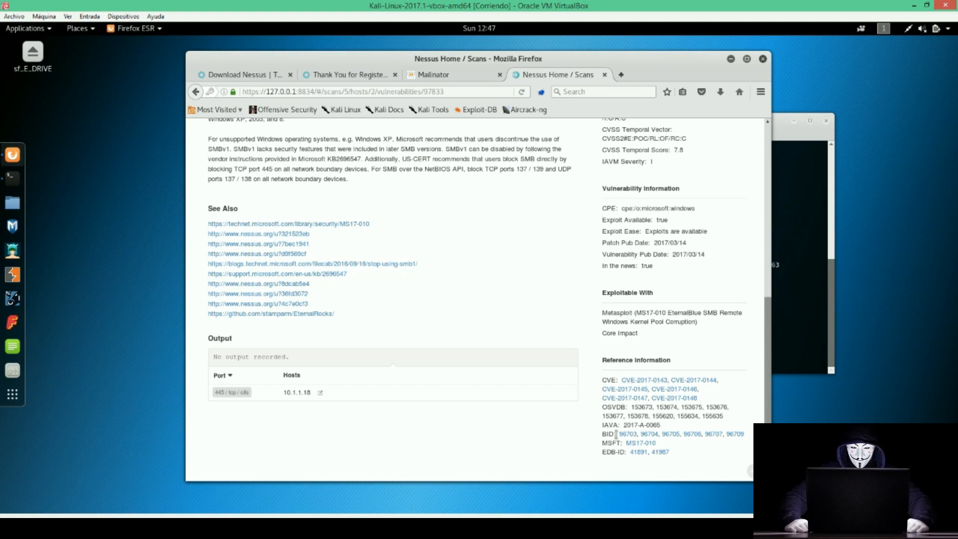
pyautogui.moveTo(606, 360); pyautogui.dragTo(668, 360)
pyautogui.doubleClick(609, 380)
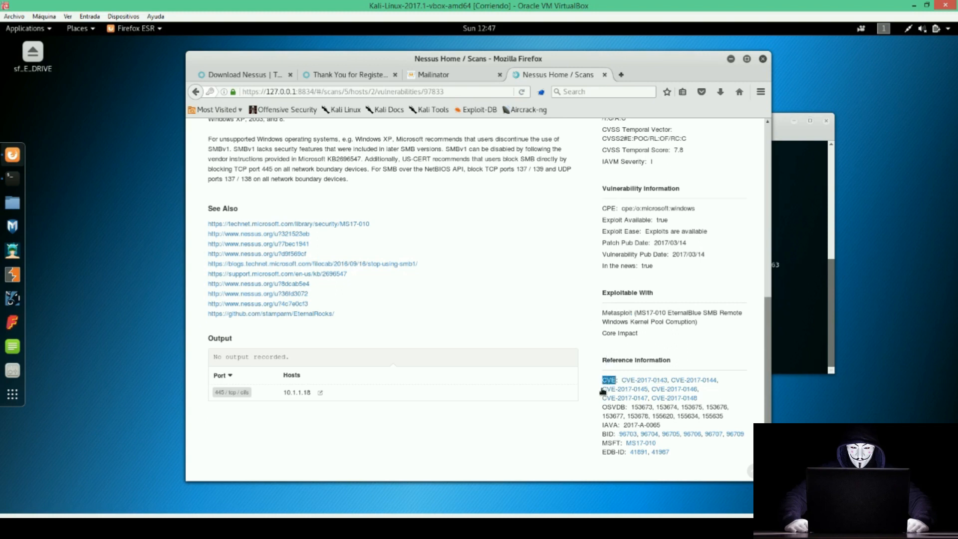
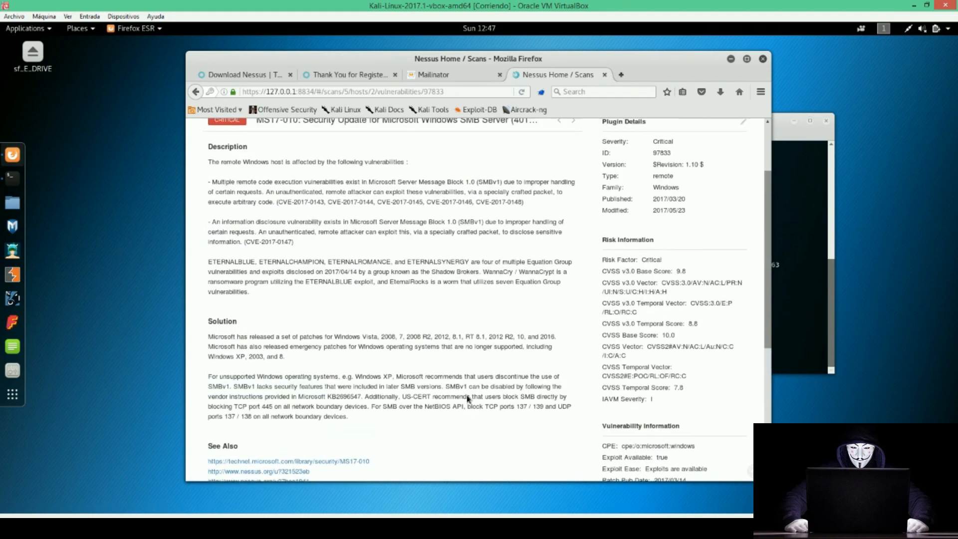
# Leave the MS17-010 details for the host list of the Windows 7 scan of 10.1.1.18.
pyautogui.click(212, 181)
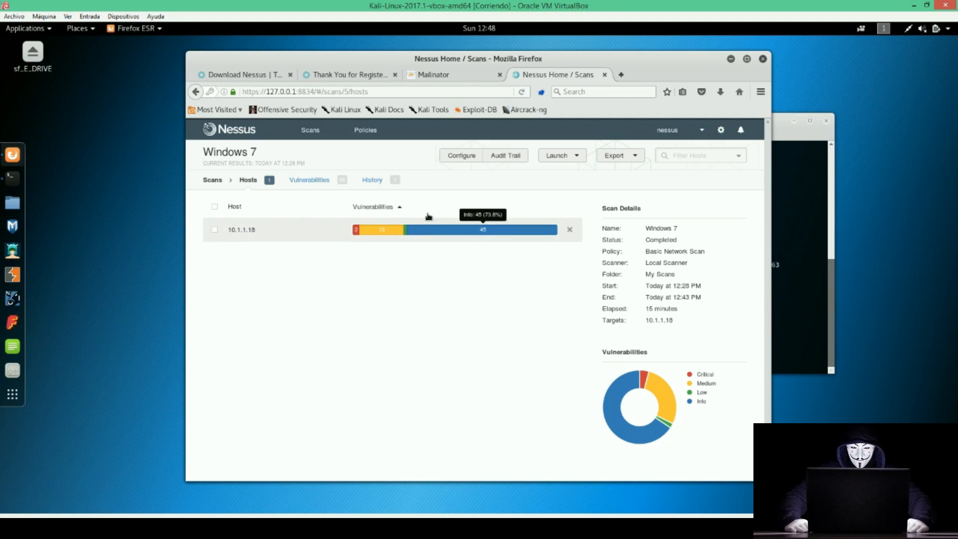
# Sort the Windows 7 vulnerabilities by Plugin Family, view SSL Certificate Cannot Be Trusted, return to My Scans.
pyautogui.click(299, 182)
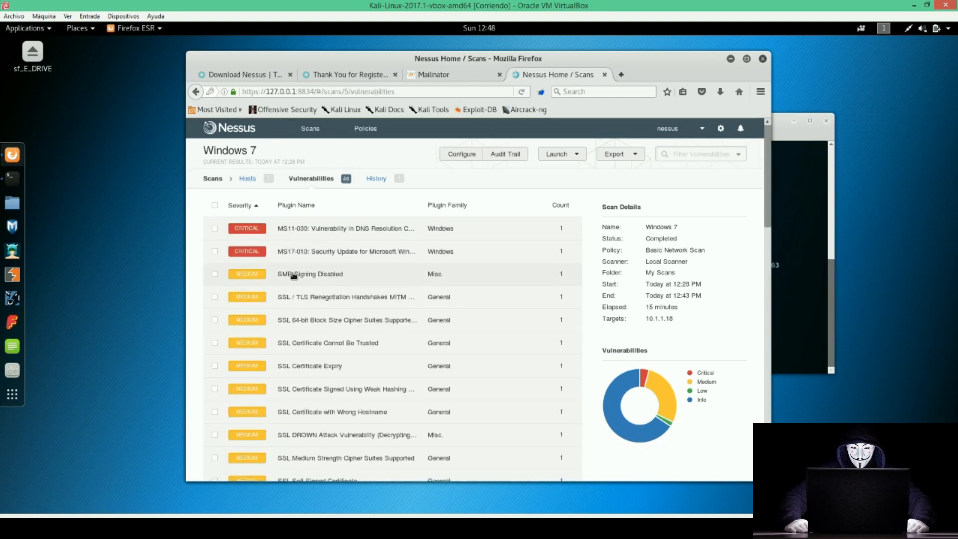
pyautogui.scroll(-10, 295, 274)
pyautogui.scroll(10, 387, 300)
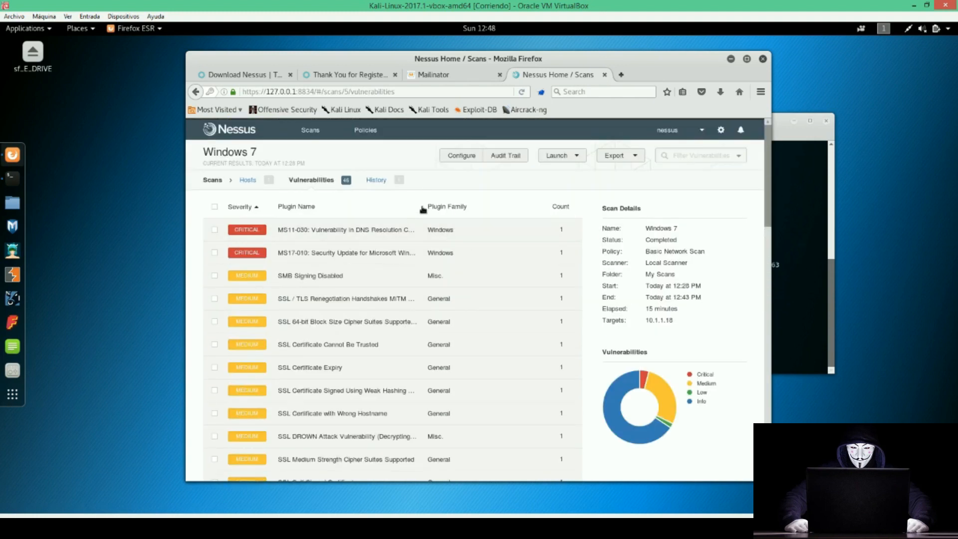
pyautogui.tripleClick(459, 207)
pyautogui.doubleClick(431, 279)
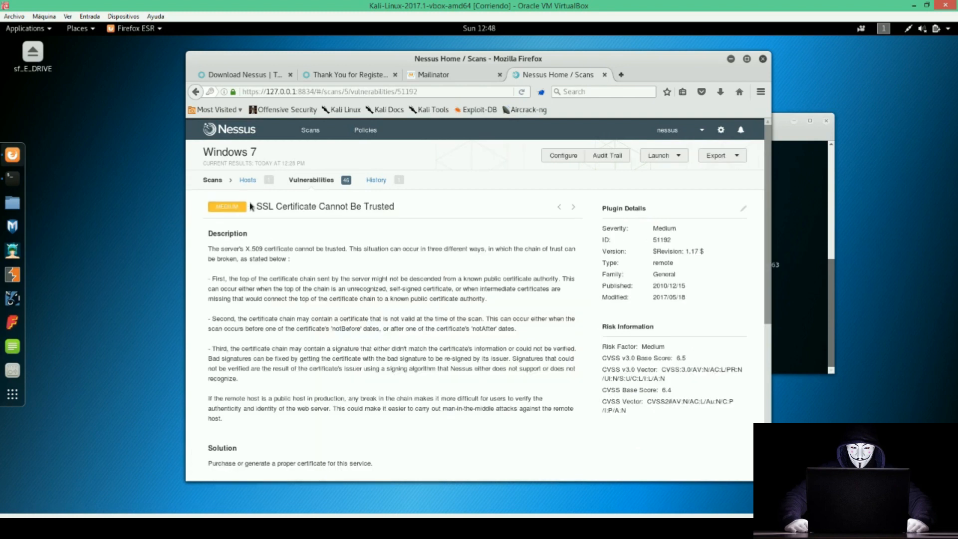
pyautogui.click(213, 181)
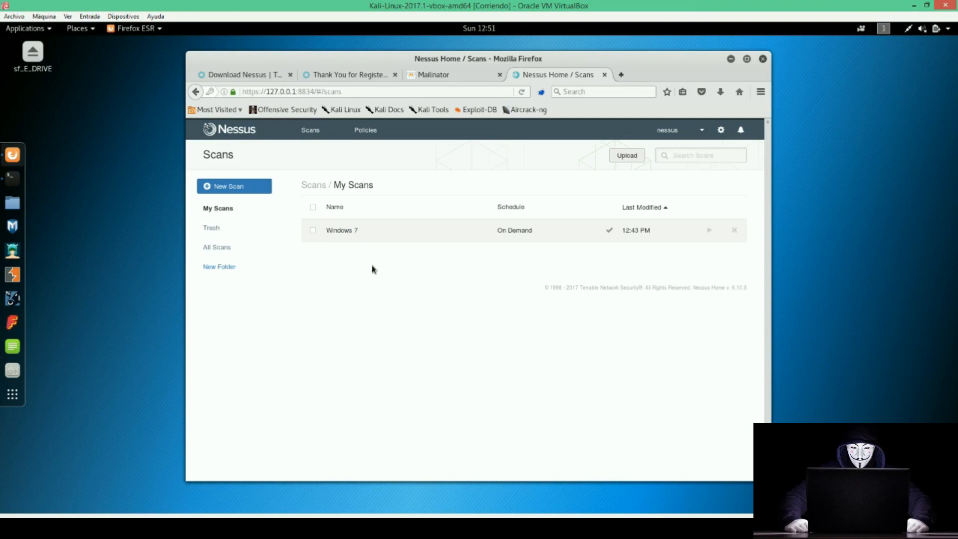
# Start a new scan and browse templates such as Advanced Scan and Basic Network Scan.
pyautogui.click(250, 186)
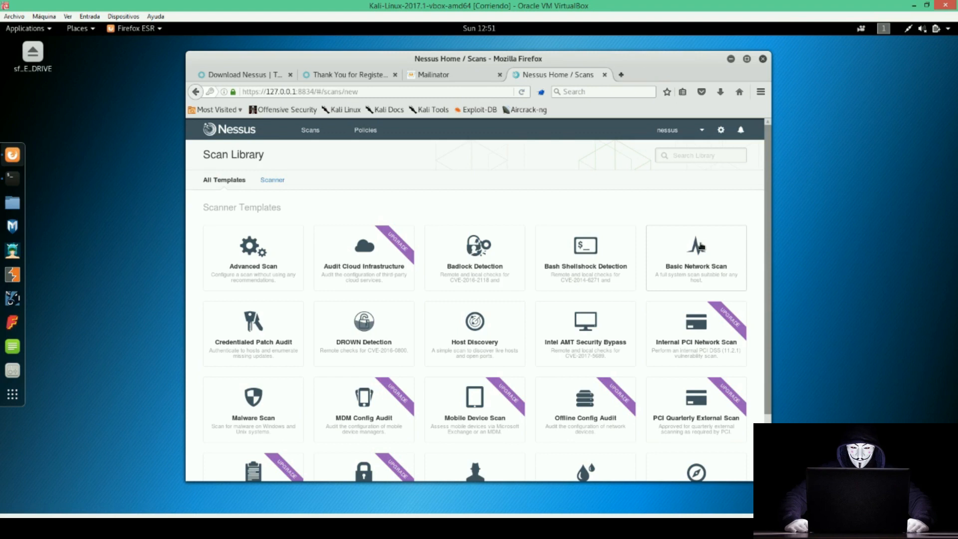
pyautogui.scroll(-3, 666, 239)
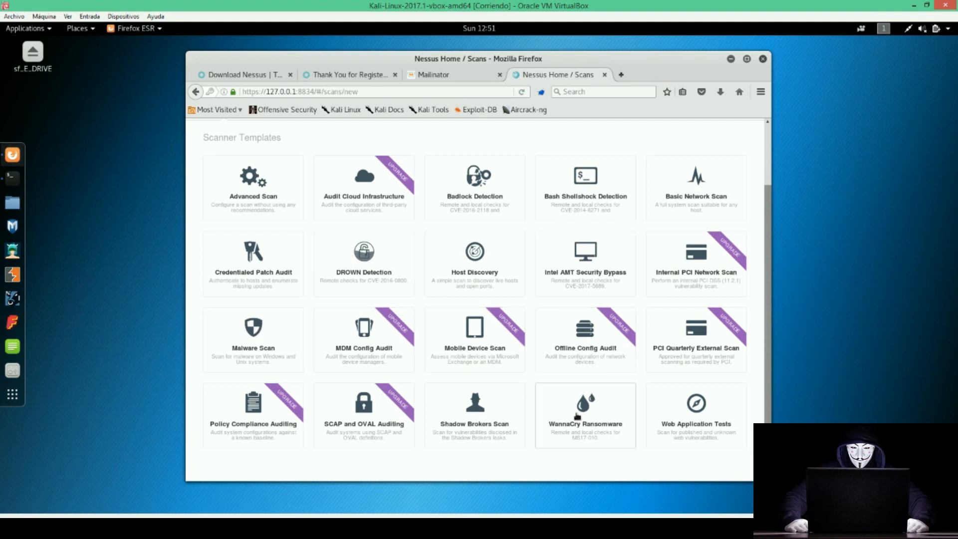
pyautogui.scroll(3, 296, 243)
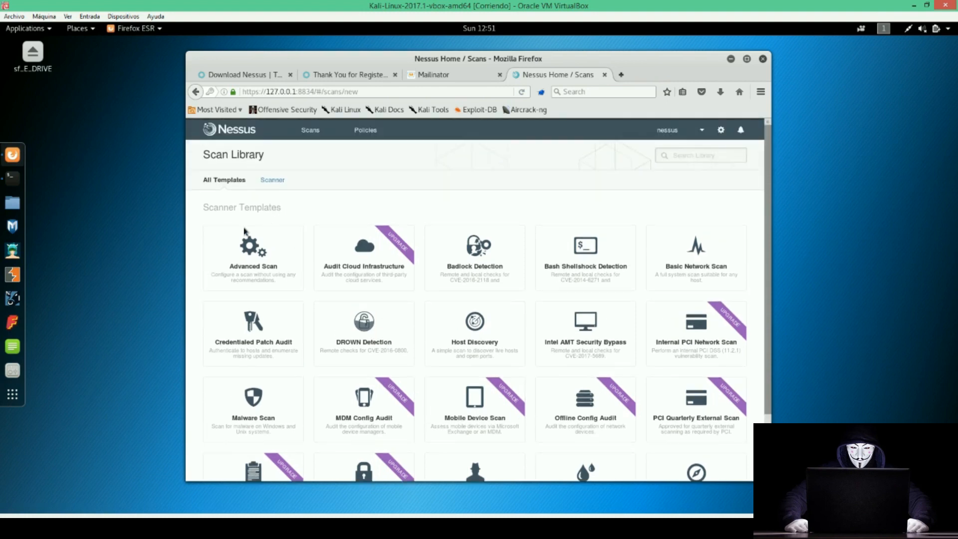
pyautogui.scroll(-3, 731, 227)
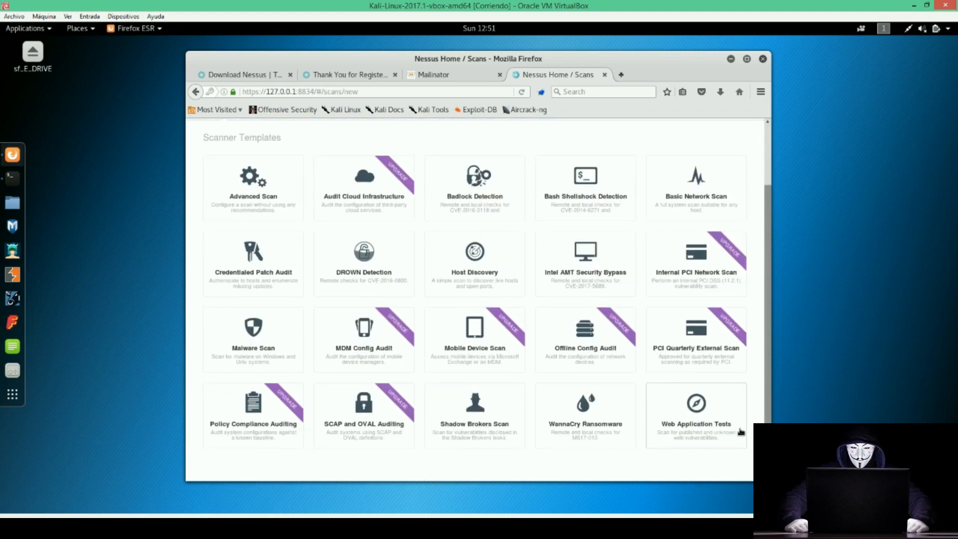
pyautogui.scroll(3, 708, 380)
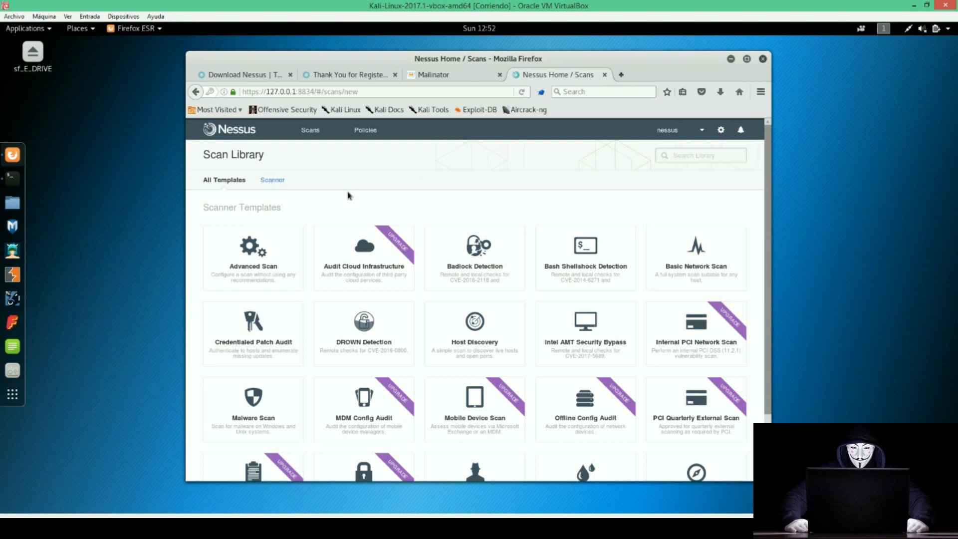
# Create an Advanced Scan named 'Windows XP', keeping My Scans as its folder.
pyautogui.click(246, 263)
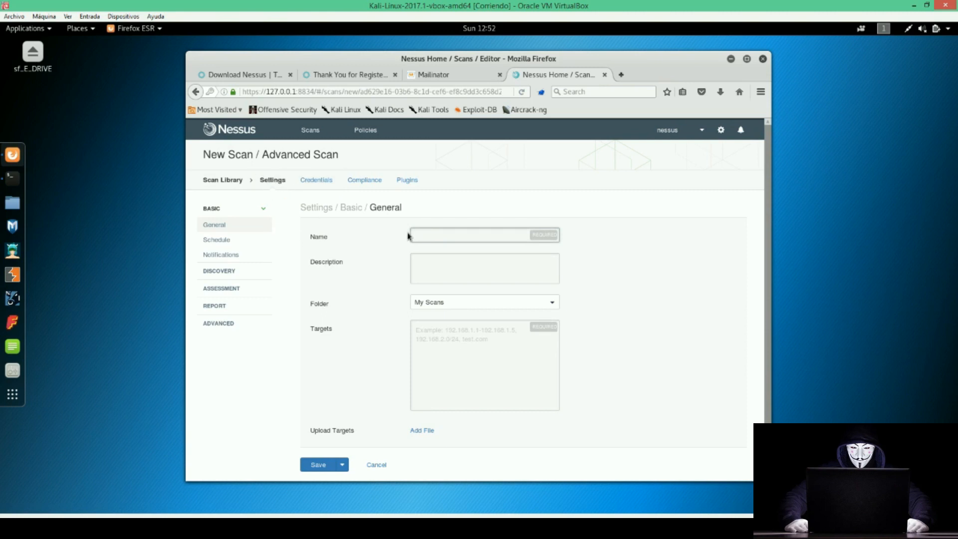
pyautogui.click(429, 267)
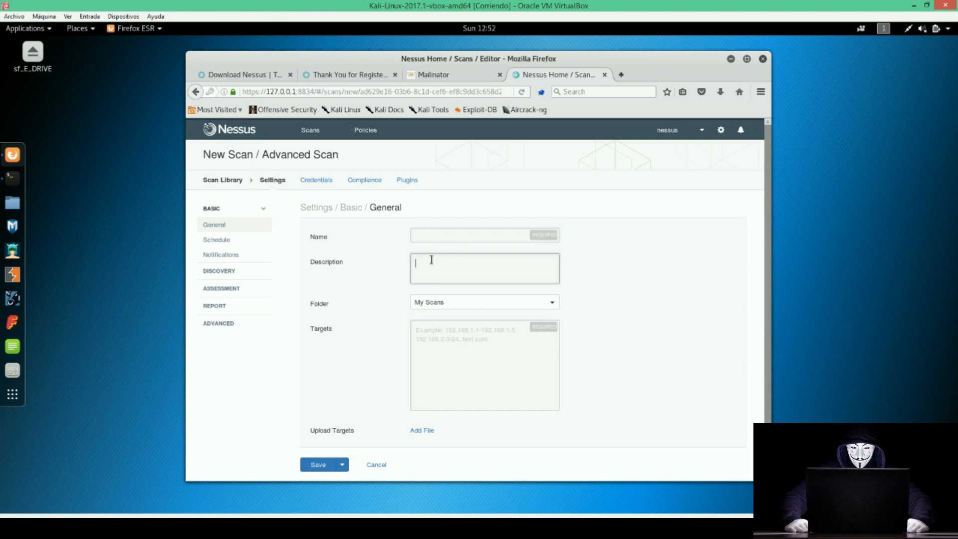
pyautogui.click(429, 237)
pyautogui.write('Wi')
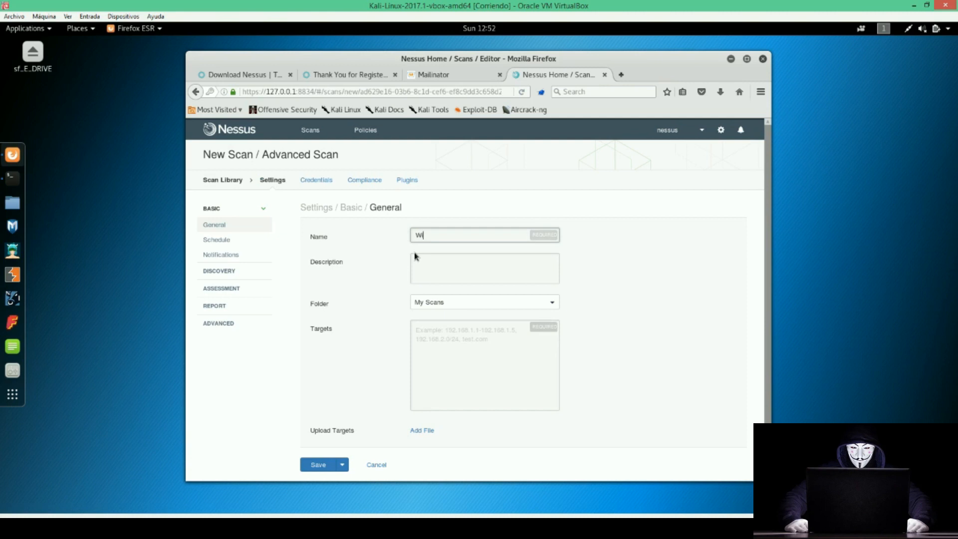
pyautogui.write('ndows XP')
pyautogui.click(415, 256)
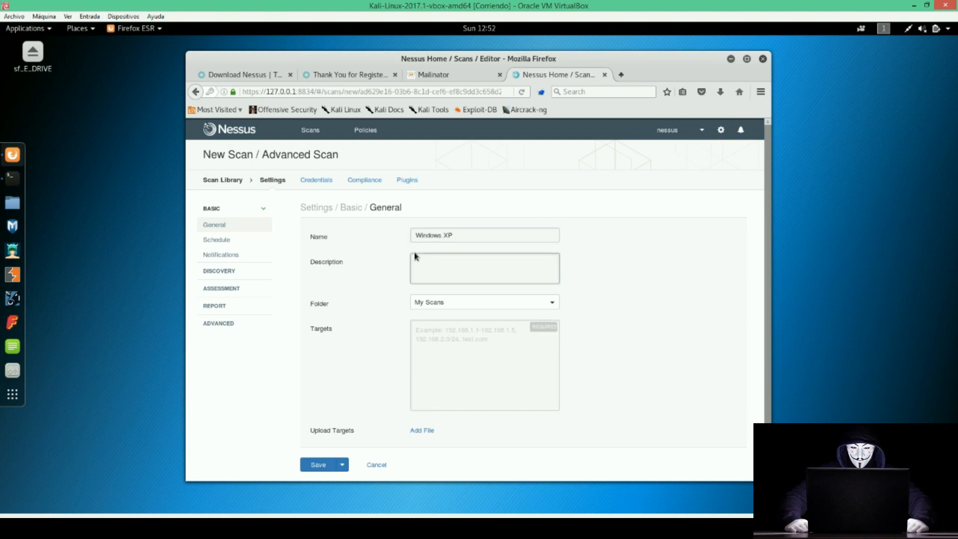
pyautogui.click(436, 304)
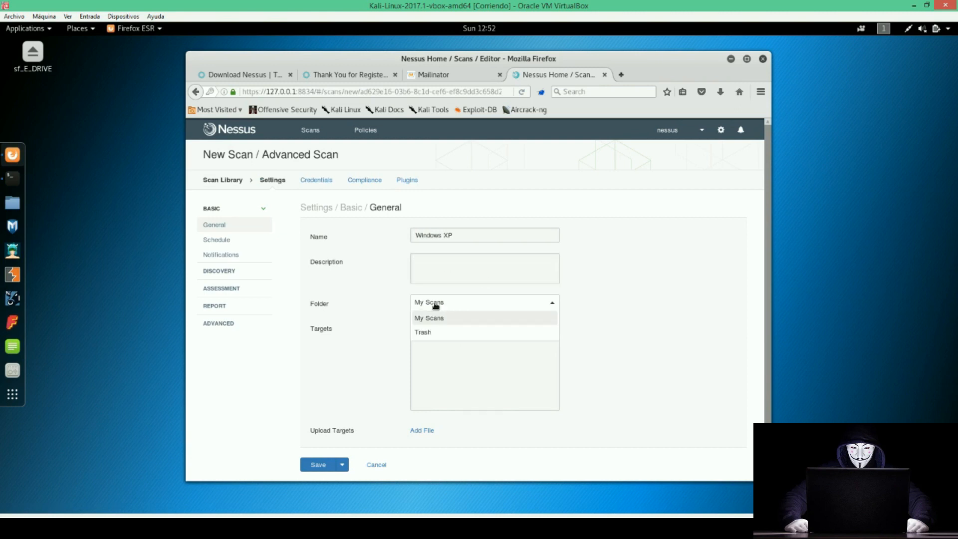
pyautogui.click(437, 303)
pyautogui.click(449, 301)
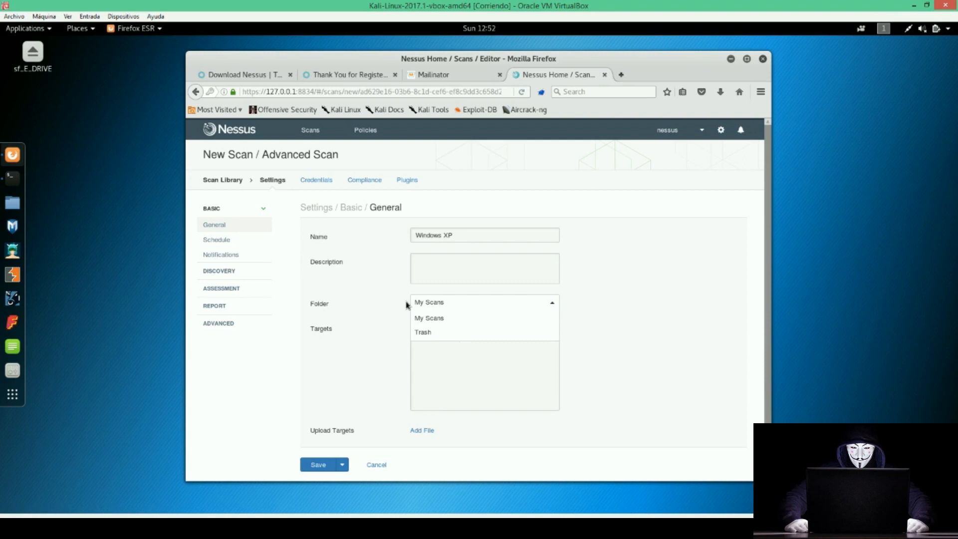
pyautogui.click(403, 298)
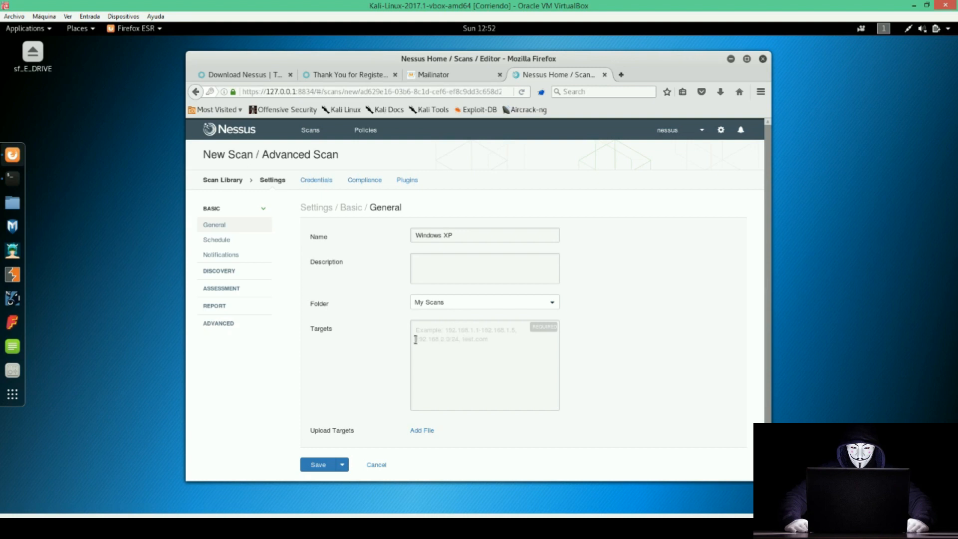
# Enter target 10.1.1.13, checking the Windows XP machine's IP address.
pyautogui.click(463, 340)
pyautogui.write('10.1.1.13')
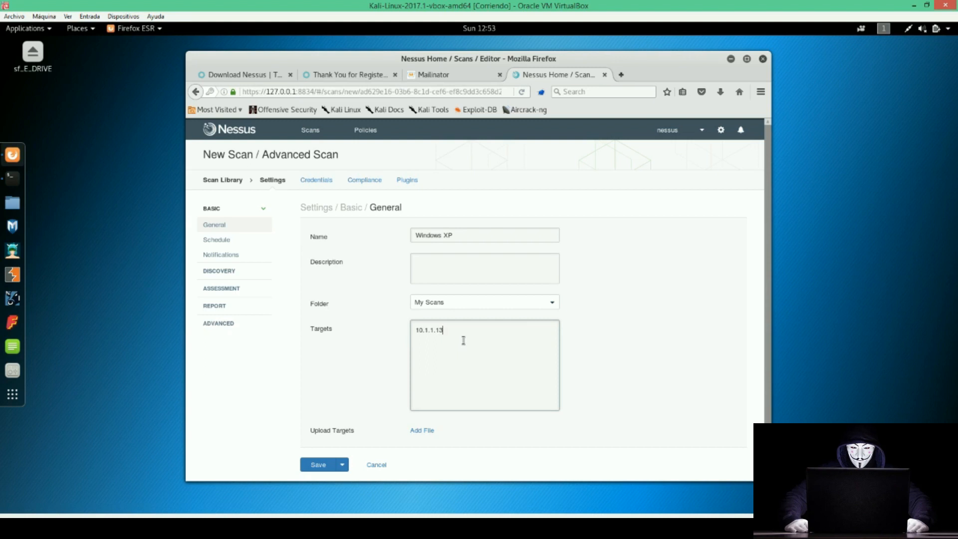
pyautogui.moveTo(142, 514)
pyautogui.click(415, 463)
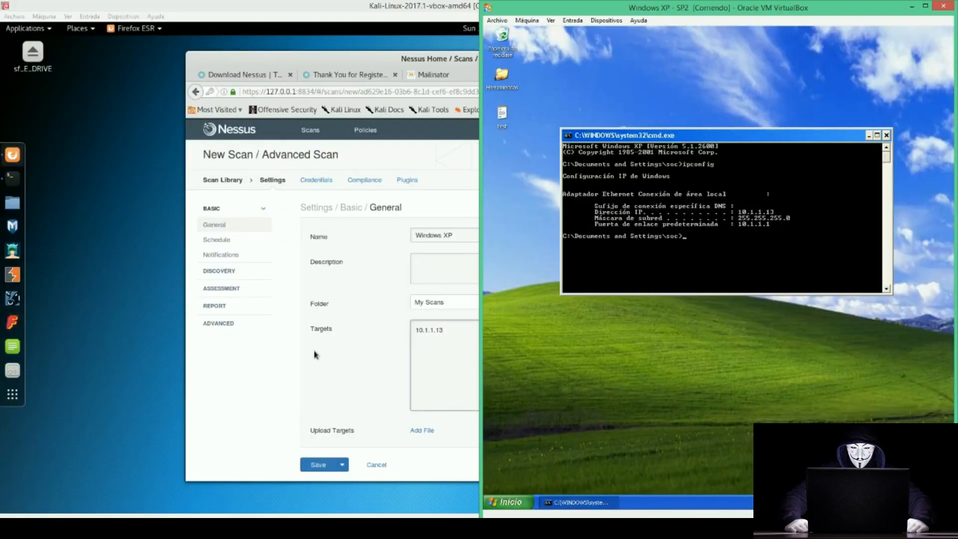
pyautogui.click(315, 354)
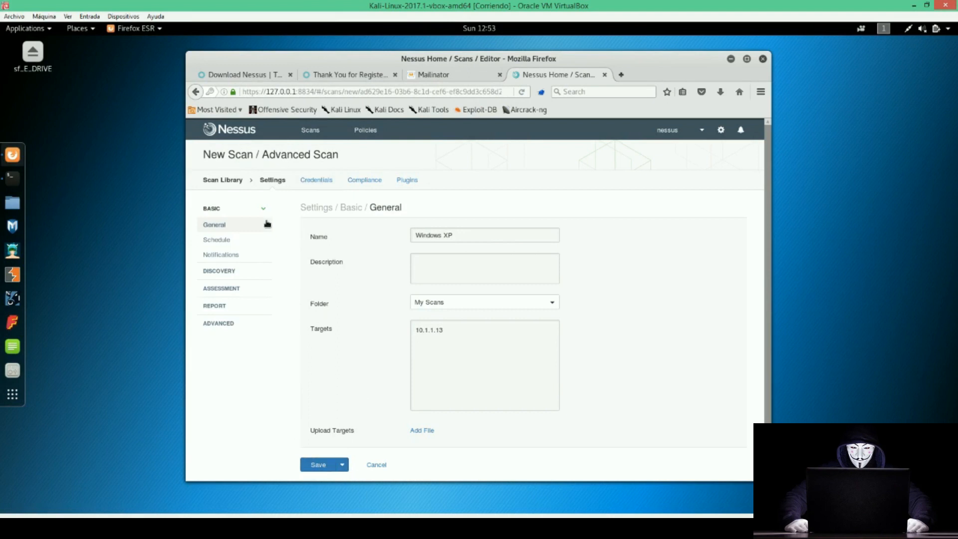
# Step through the Windows XP scan's Schedule and Notifications settings on to Host Discovery.
pyautogui.click(216, 241)
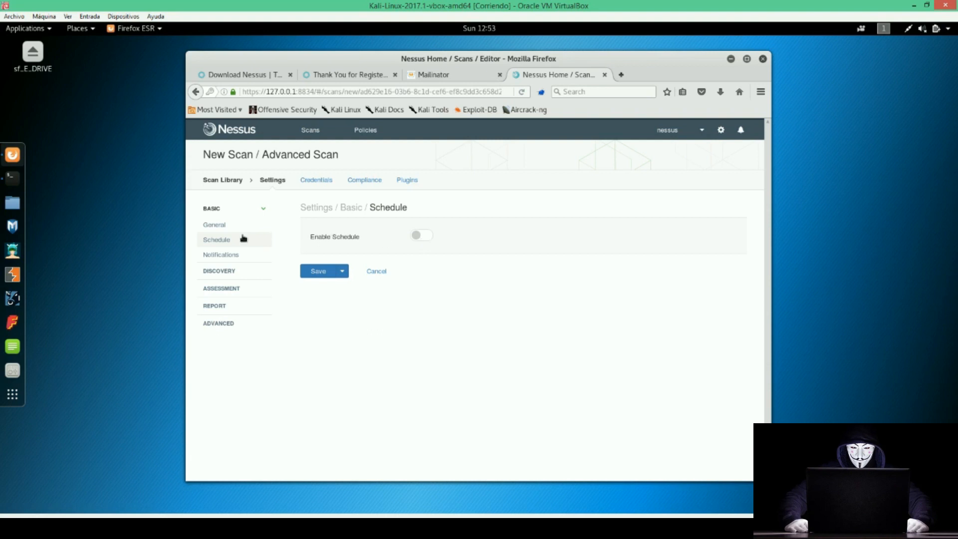
pyautogui.click(221, 255)
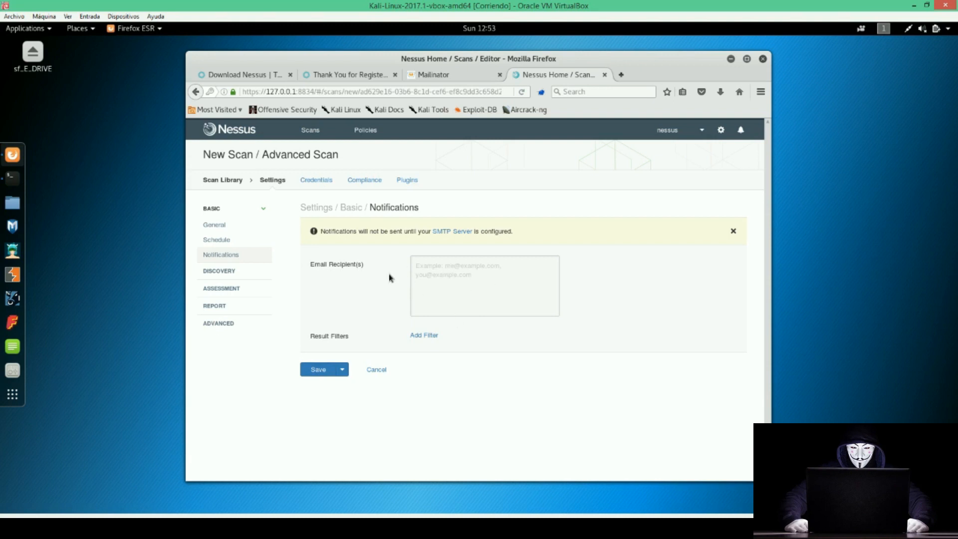
pyautogui.click(224, 272)
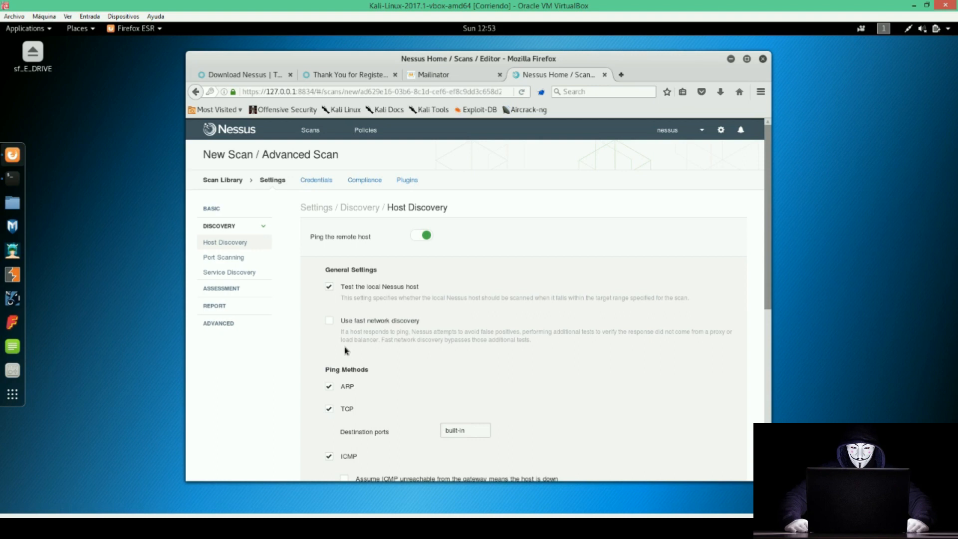
pyautogui.scroll(-1, 347, 351)
pyautogui.moveTo(326, 339); pyautogui.dragTo(367, 342)
pyautogui.click(366, 342)
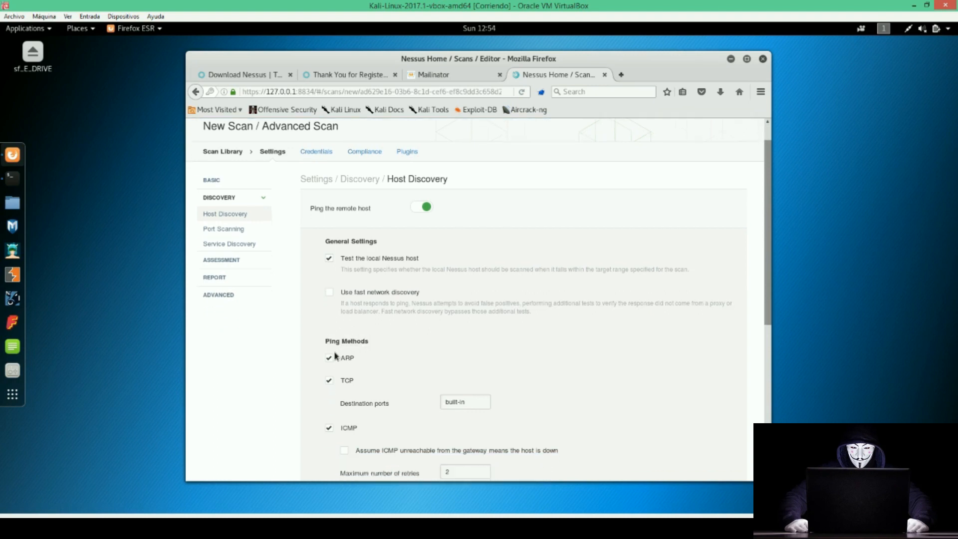
pyautogui.scroll(-1, 352, 355)
pyautogui.scroll(-3, 351, 356)
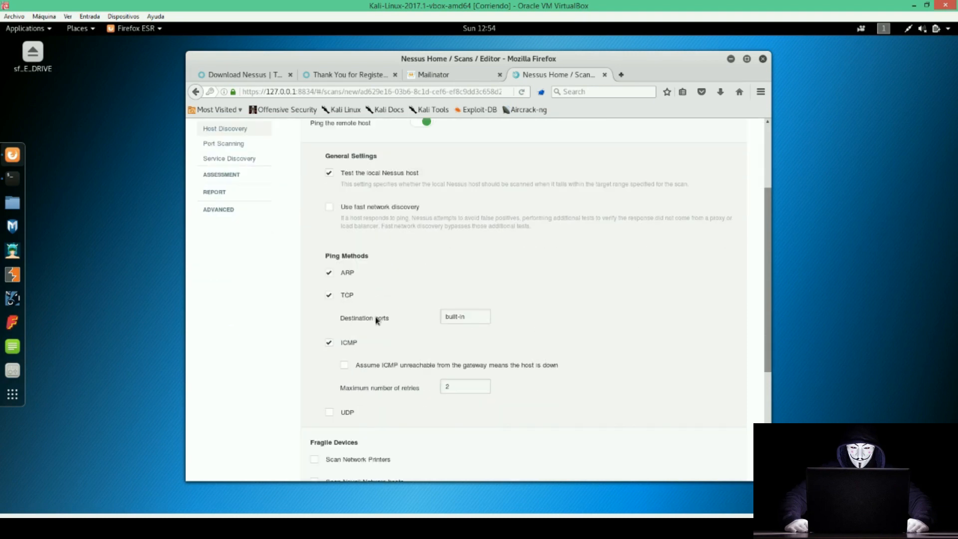
pyautogui.moveTo(473, 321); pyautogui.dragTo(441, 315)
pyautogui.moveTo(341, 208); pyautogui.dragTo(419, 208)
pyautogui.click(425, 210)
pyautogui.moveTo(341, 172); pyautogui.dragTo(422, 173)
pyautogui.click(422, 173)
pyautogui.moveTo(419, 206); pyautogui.dragTo(342, 205)
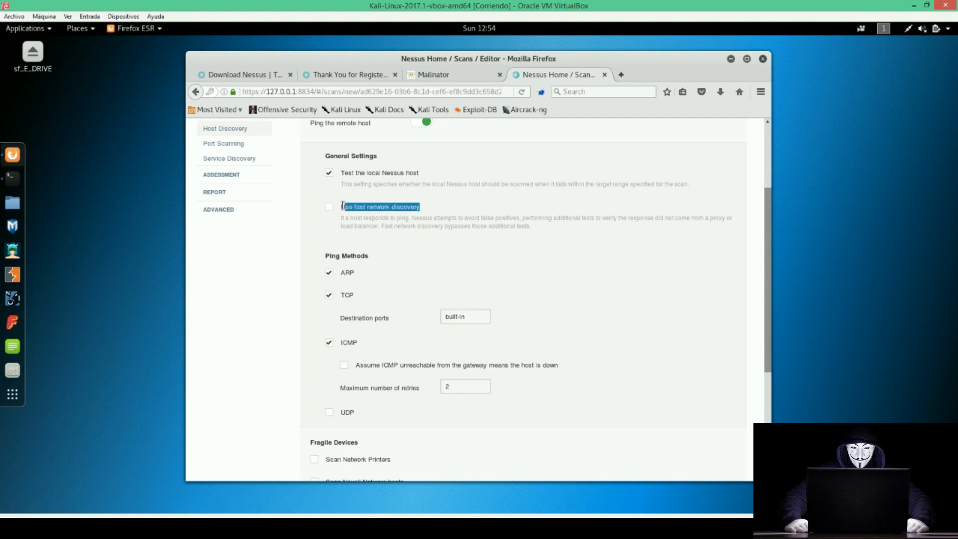
pyautogui.scroll(-5, 342, 205)
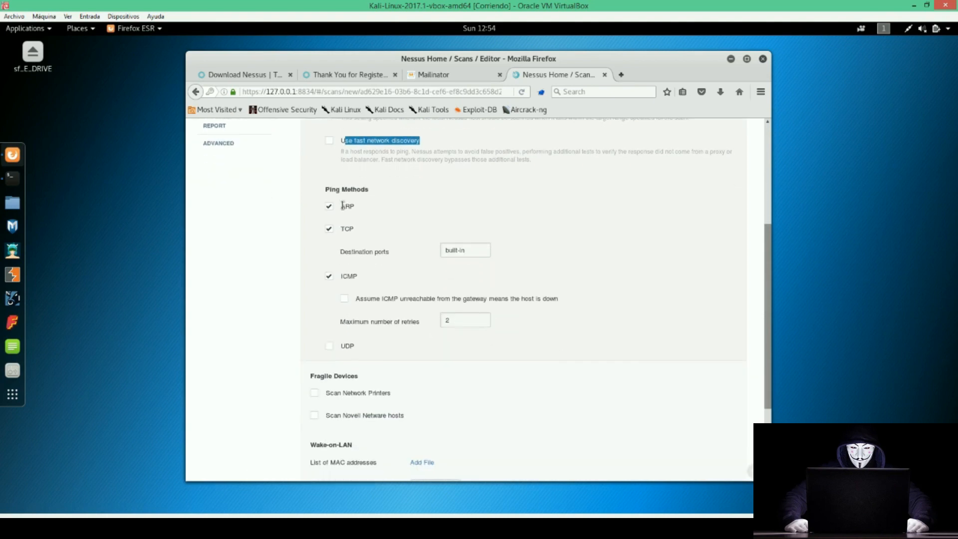
pyautogui.scroll(-2, 343, 205)
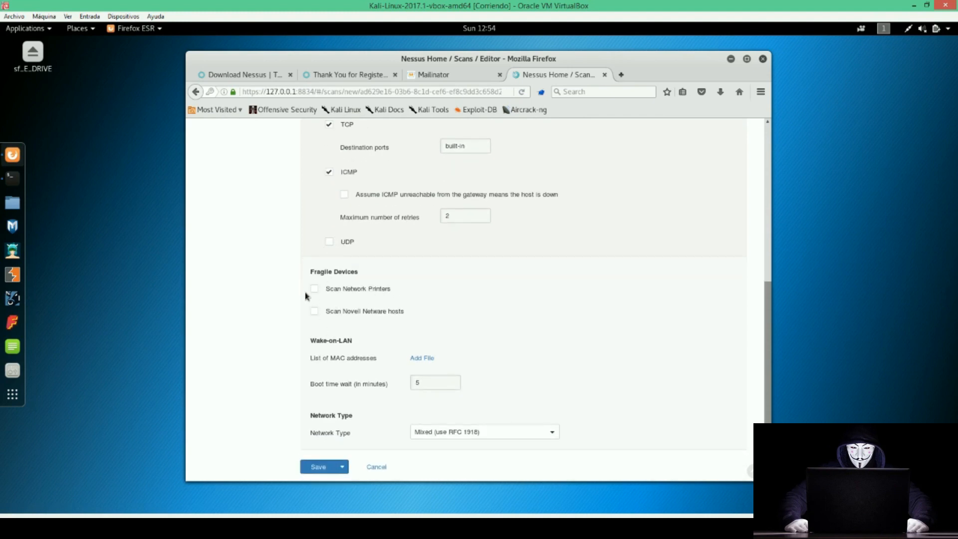
pyautogui.moveTo(310, 271); pyautogui.dragTo(360, 273)
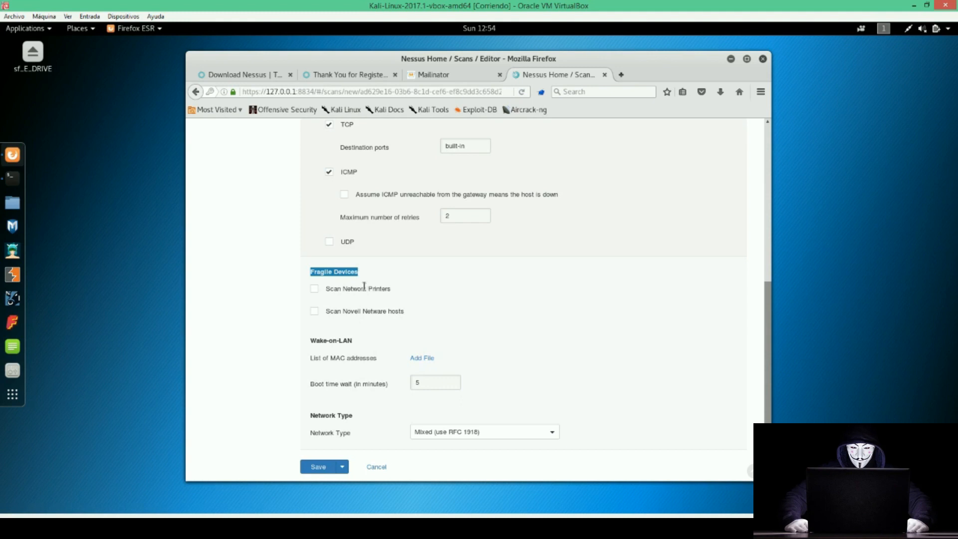
pyautogui.tripleClick(364, 288)
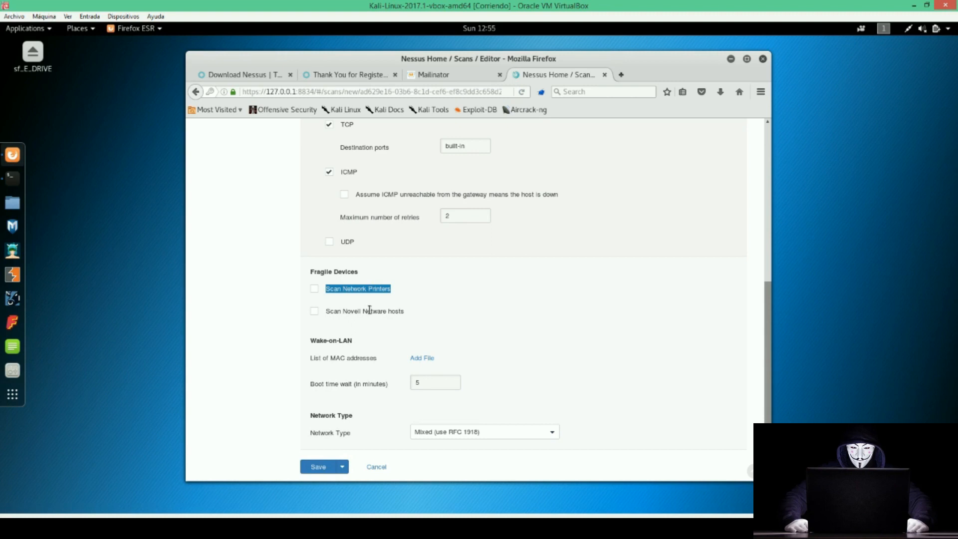
pyautogui.scroll(5, 321, 308)
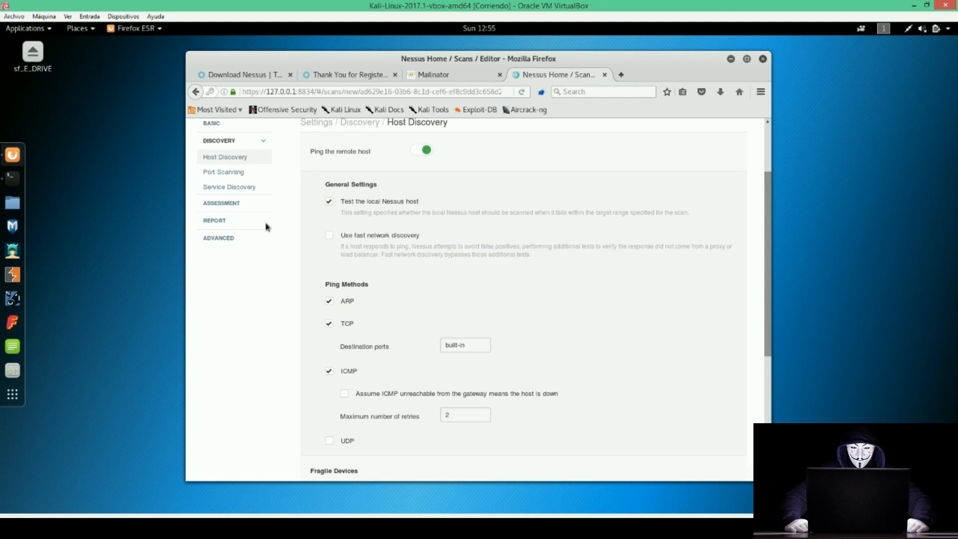
# Open Port Scanning and look over the default port scan range settings.
pyautogui.click(235, 258)
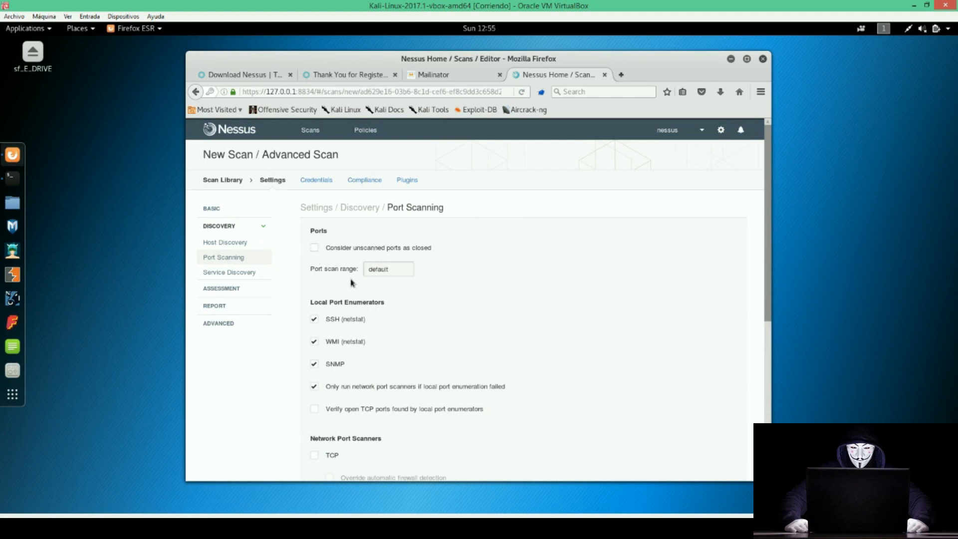
pyautogui.moveTo(402, 270); pyautogui.dragTo(357, 272)
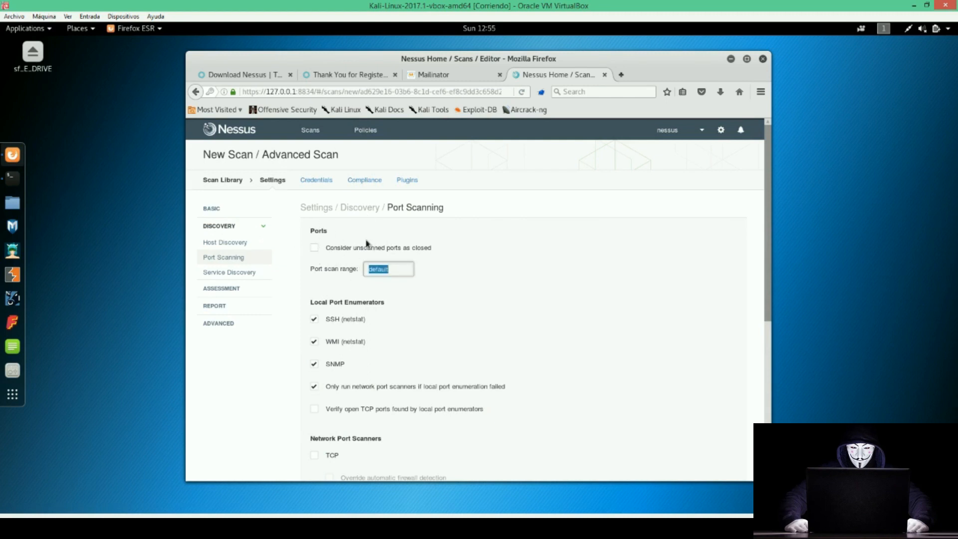
pyautogui.scroll(-2, 371, 262)
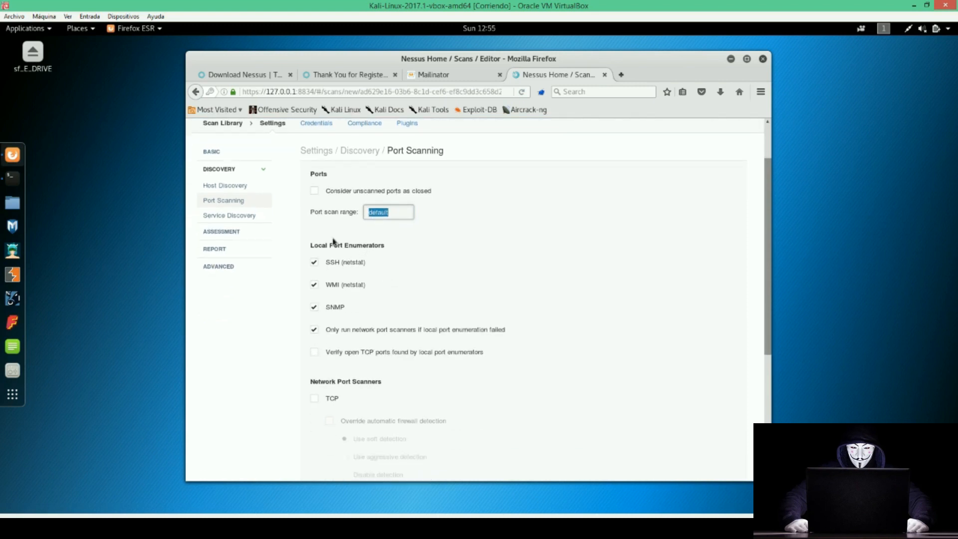
pyautogui.moveTo(311, 243); pyautogui.dragTo(366, 245)
pyautogui.click(337, 260)
pyautogui.scroll(-5, 306, 352)
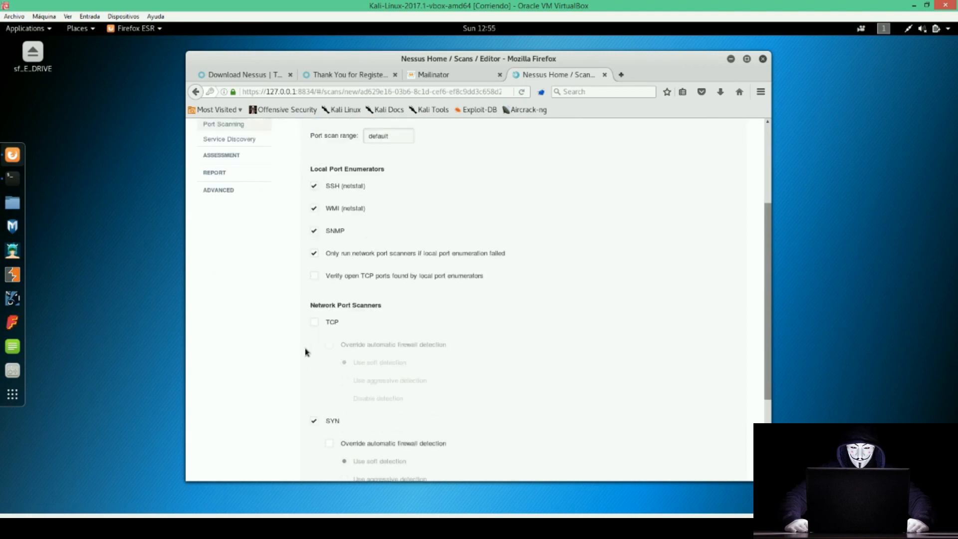
pyautogui.click(306, 349)
pyautogui.scroll(-2, 308, 306)
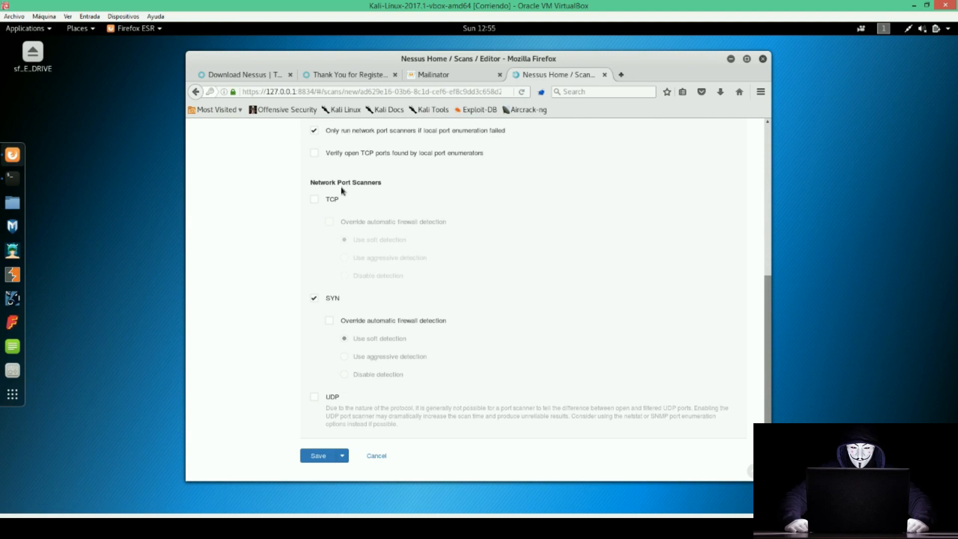
# Try toggling the TCP, SYN and UDP network port scanners, restoring SYN only.
pyautogui.moveTo(311, 185); pyautogui.dragTo(379, 183)
pyautogui.click(380, 184)
pyautogui.doubleClick(334, 200)
pyautogui.doubleClick(332, 298)
pyautogui.doubleClick(330, 397)
pyautogui.click(314, 199)
pyautogui.click(315, 298)
pyautogui.click(314, 397)
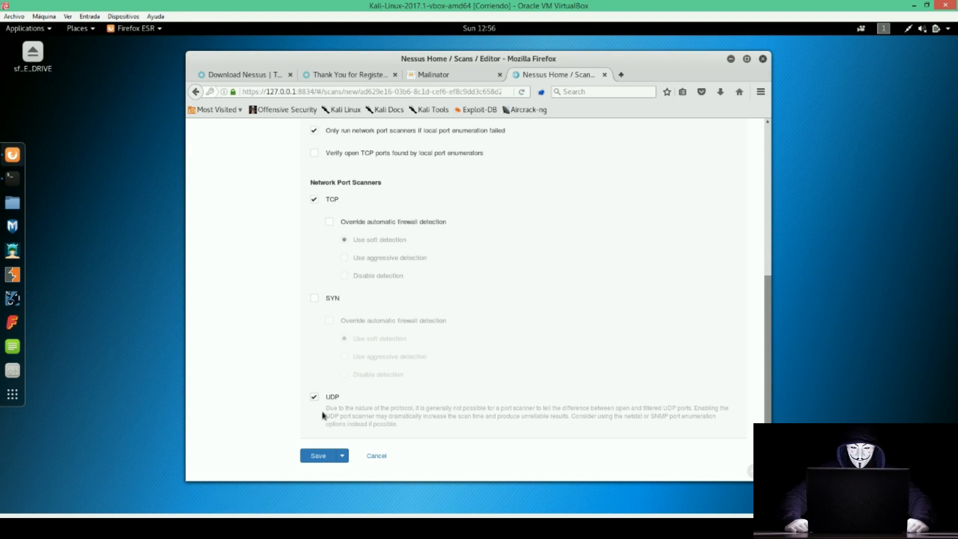
pyautogui.click(315, 199)
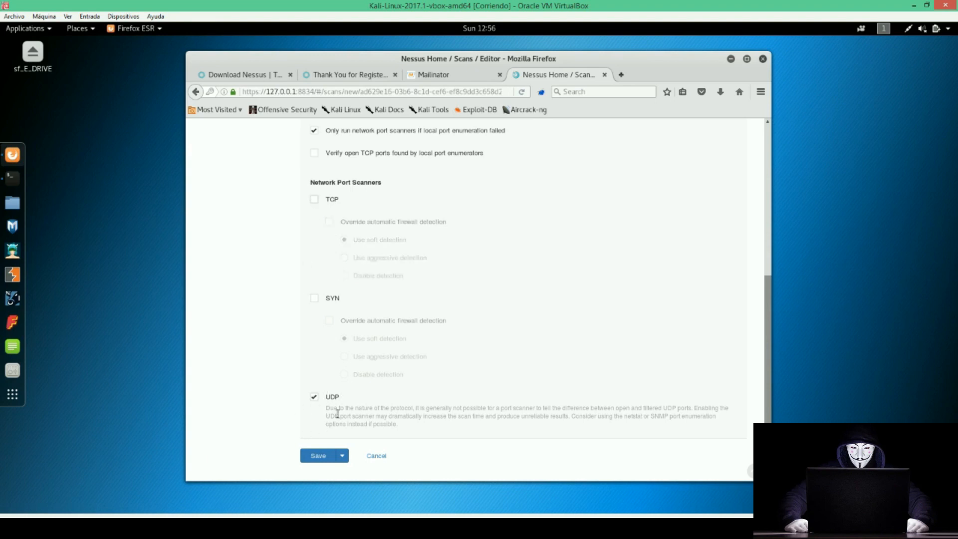
pyautogui.click(315, 398)
pyautogui.click(315, 298)
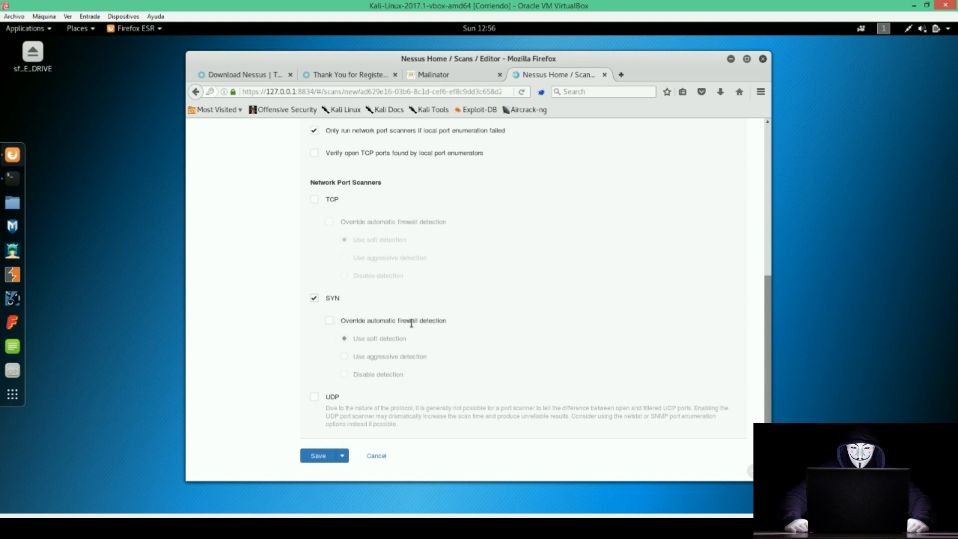
# Enable the UDP port scanner alongside SYN, leaving TCP unchecked.
pyautogui.moveTo(395, 321); pyautogui.dragTo(445, 325)
pyautogui.doubleClick(329, 299)
pyautogui.click(326, 397)
pyautogui.scroll(4, 304, 387)
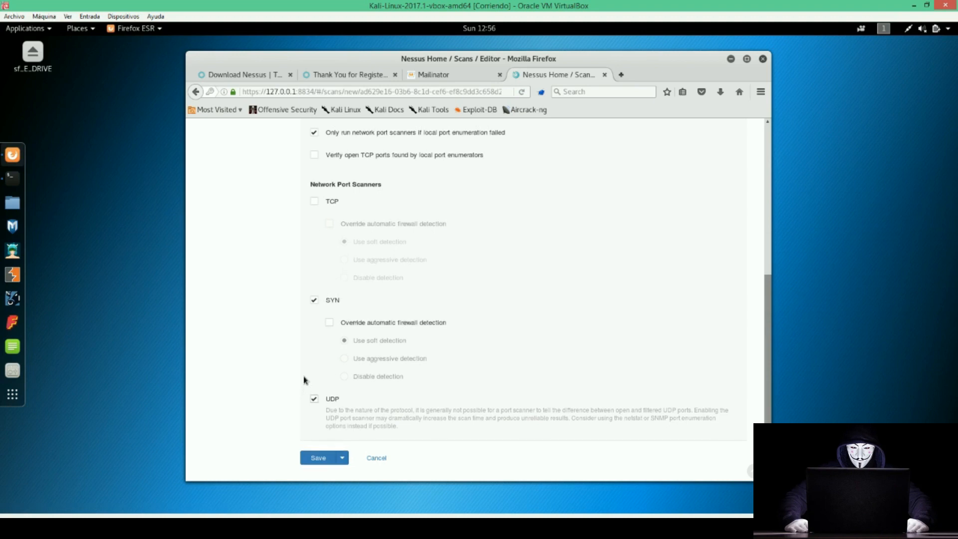
pyautogui.scroll(5, 305, 380)
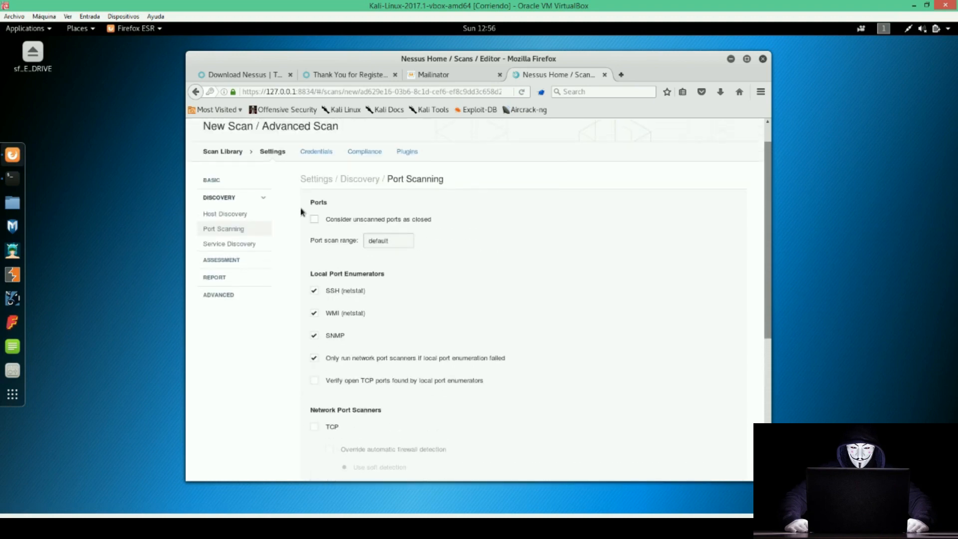
# View the Service Discovery settings, then the Assessment General settings of the Windows XP scan.
pyautogui.click(237, 244)
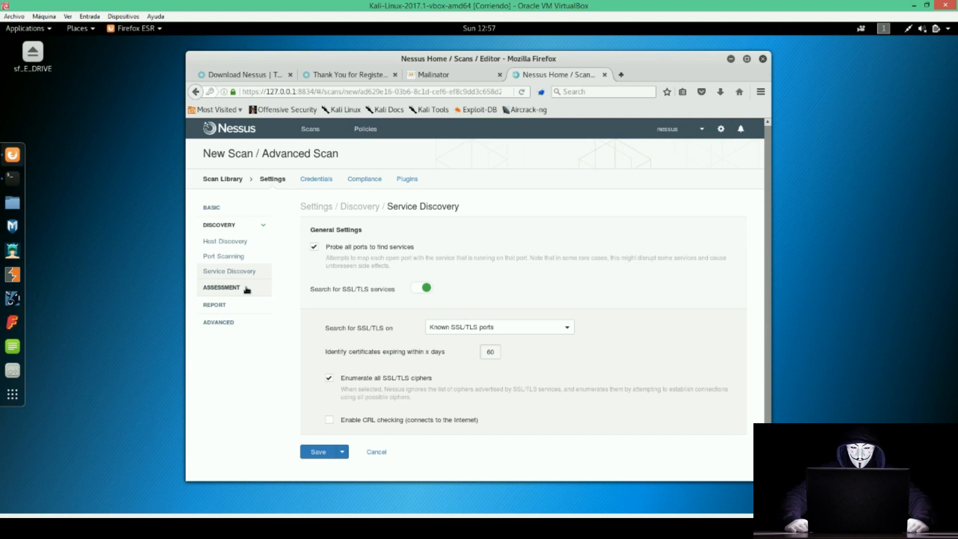
pyautogui.click(247, 288)
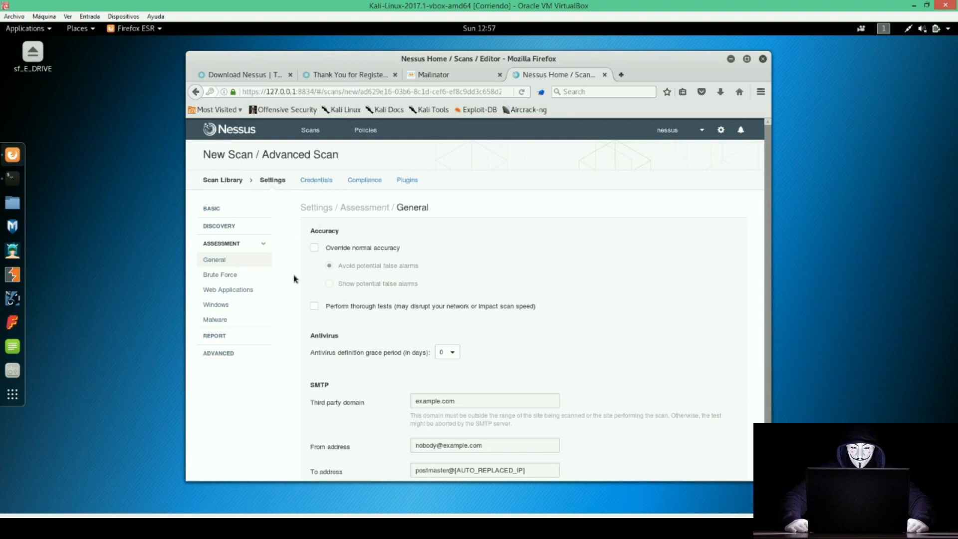
# Scroll through Brute Force options, then view Web Applications with web app scanning left off.
pyautogui.scroll(-2, 293, 278)
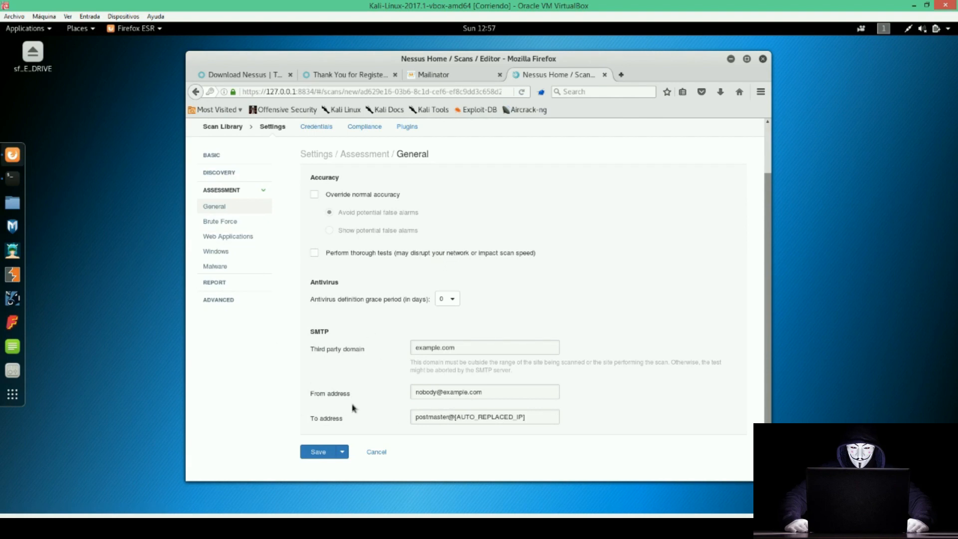
pyautogui.click(228, 221)
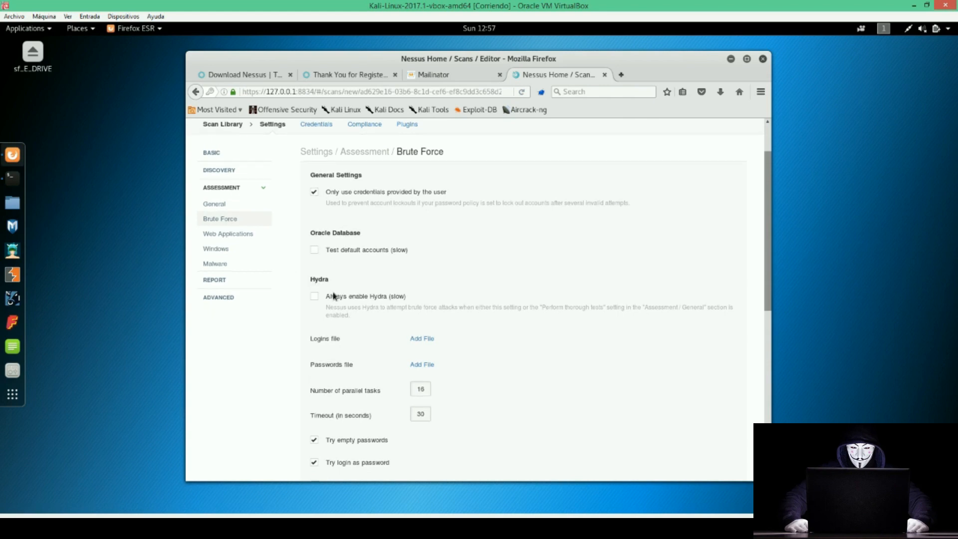
pyautogui.scroll(-4, 231, 209)
pyautogui.scroll(4, 229, 229)
pyautogui.click(230, 236)
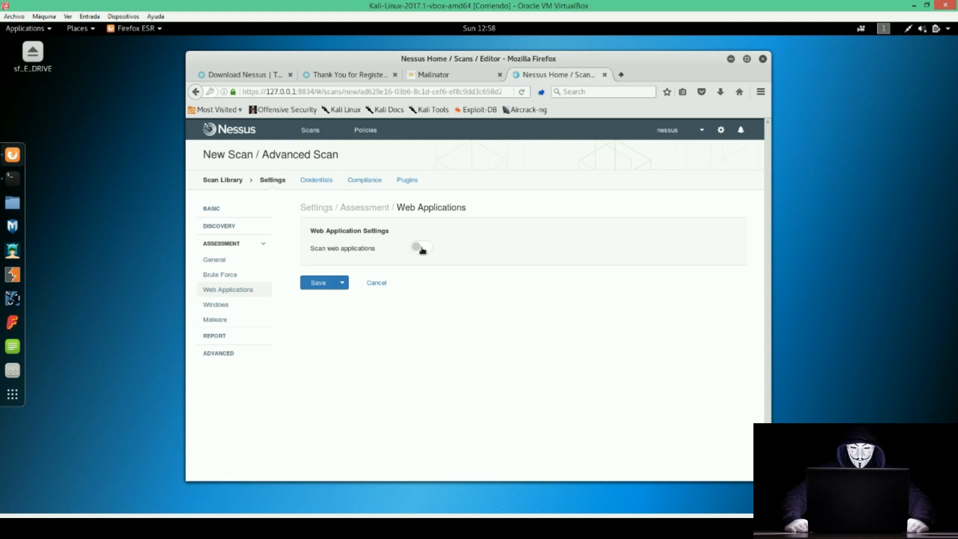
# Check the Windows and Malware assessment settings, malware scanning off, then move to Report.
pyautogui.click(239, 309)
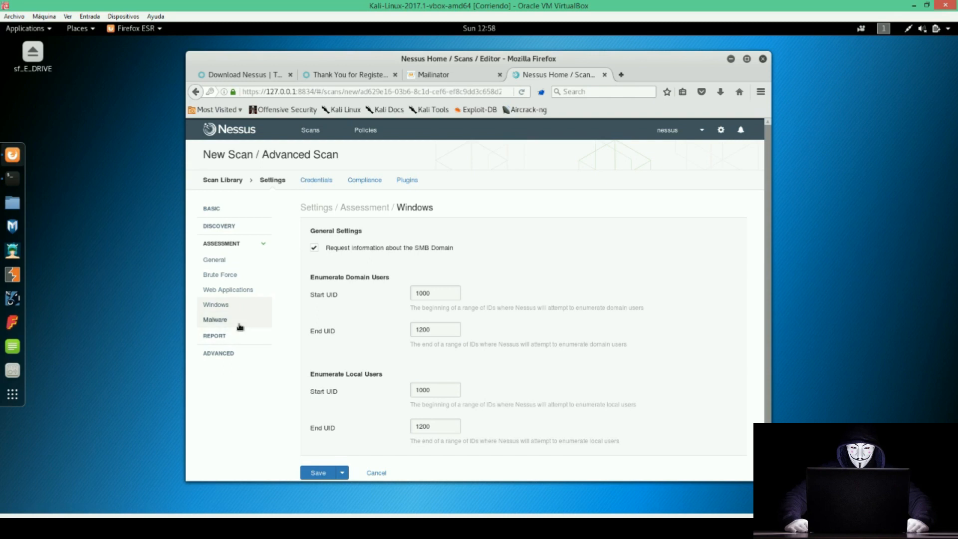
pyautogui.scroll(-1, 343, 272)
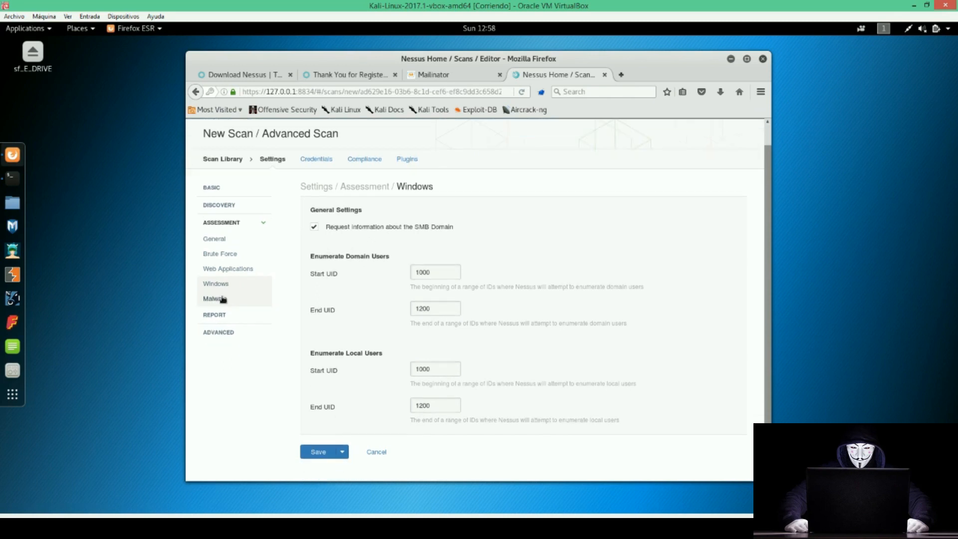
pyautogui.click(223, 299)
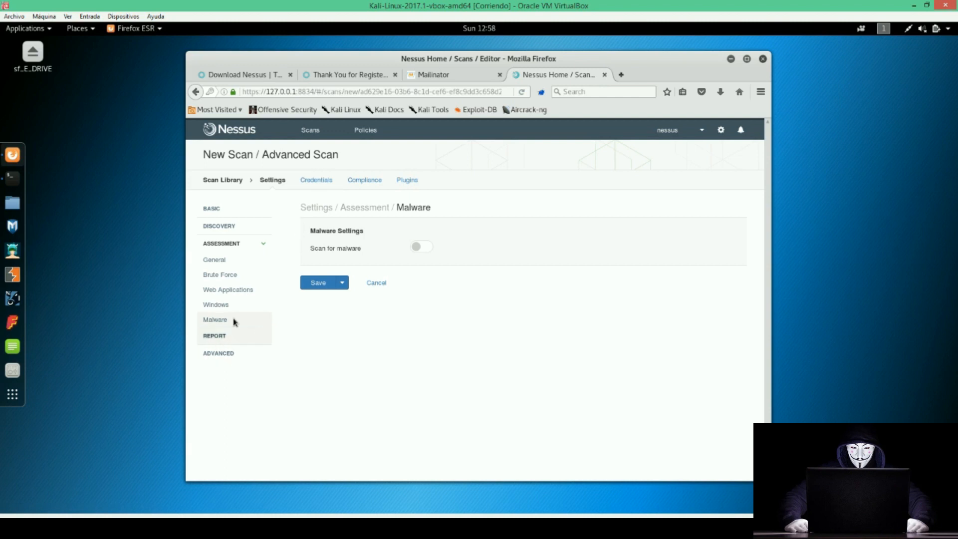
pyautogui.click(225, 335)
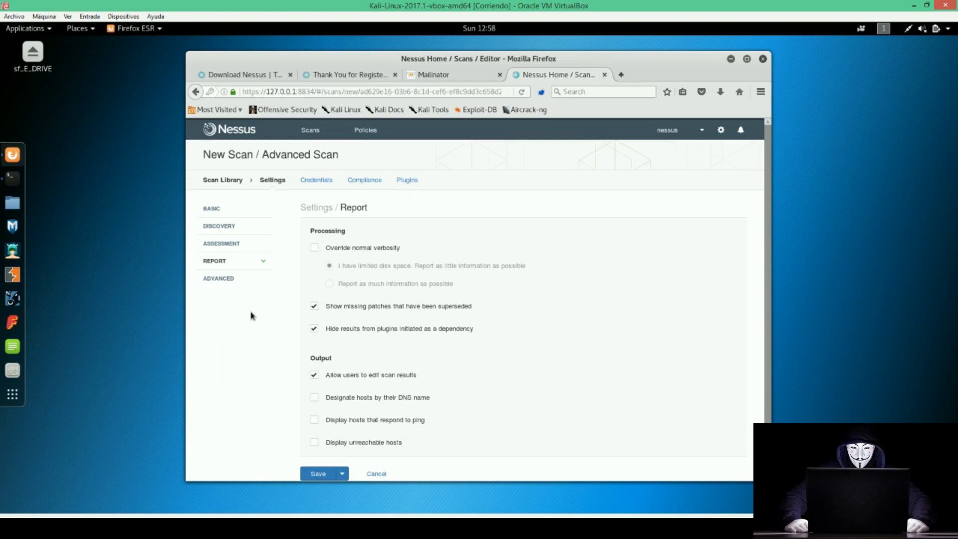
# In Advanced settings, note the 5-second network timeout and set max checks per host to 5.
pyautogui.click(222, 282)
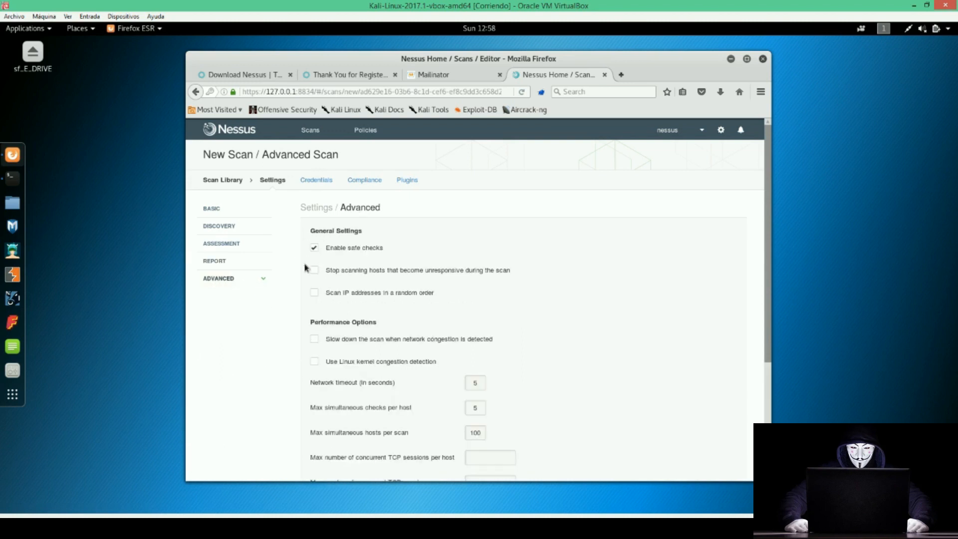
pyautogui.scroll(-3, 319, 277)
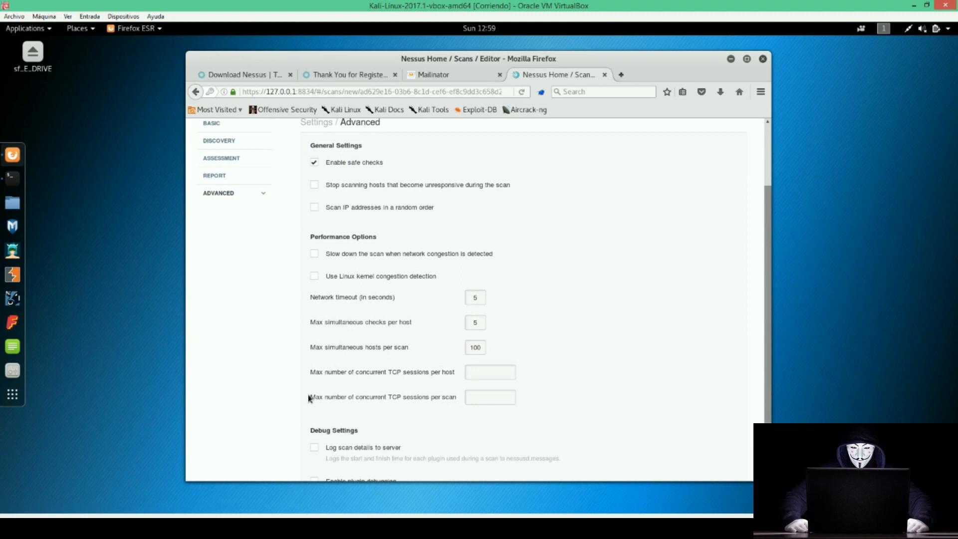
pyautogui.moveTo(311, 347); pyautogui.dragTo(335, 348)
pyautogui.click(335, 348)
pyautogui.moveTo(315, 295); pyautogui.dragTo(357, 297)
pyautogui.moveTo(316, 322); pyautogui.dragTo(410, 323)
pyautogui.click(323, 320)
pyautogui.moveTo(313, 320); pyautogui.dragTo(414, 326)
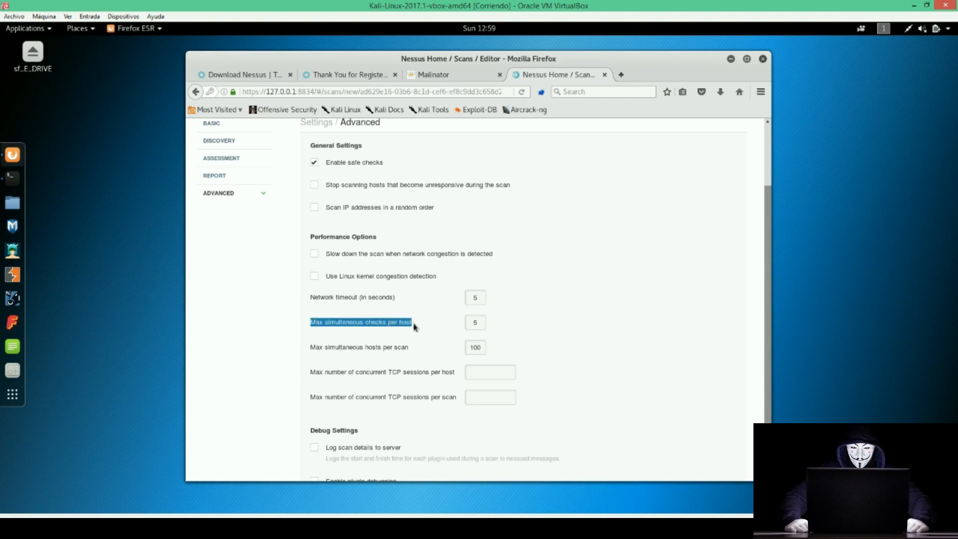
pyautogui.moveTo(480, 323); pyautogui.dragTo(462, 323)
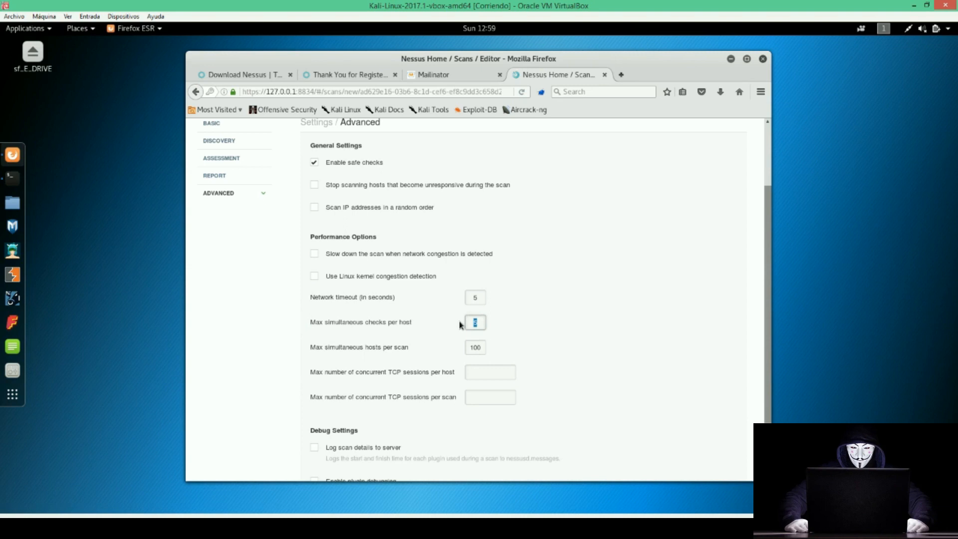
pyautogui.write('00')
pyautogui.press('BackSpace')
pyautogui.write('5')
# Select the Max simultaneous hosts per scan value of 100.
pyautogui.moveTo(363, 348); pyautogui.dragTo(411, 351)
pyautogui.click(327, 347)
pyautogui.moveTo(311, 347); pyautogui.dragTo(411, 351)
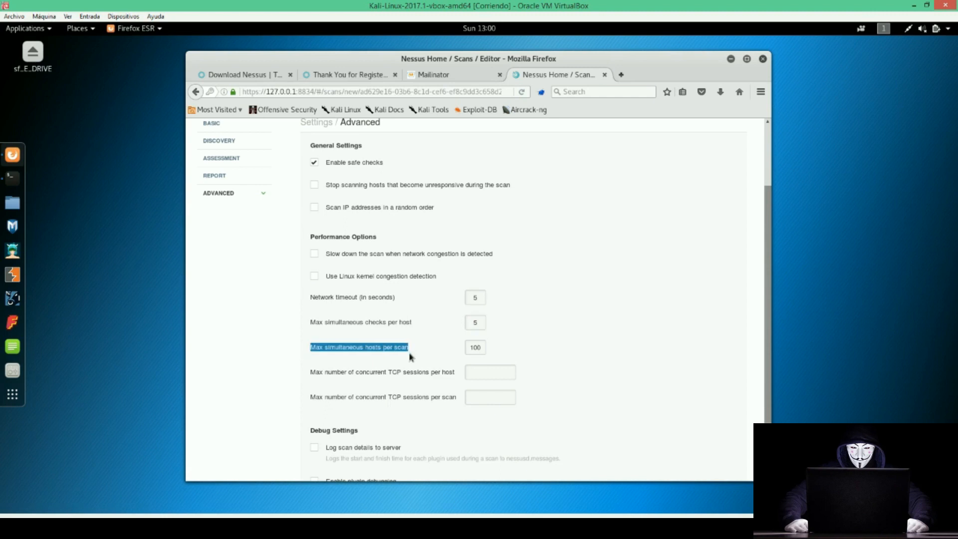
pyautogui.moveTo(472, 348); pyautogui.dragTo(483, 349)
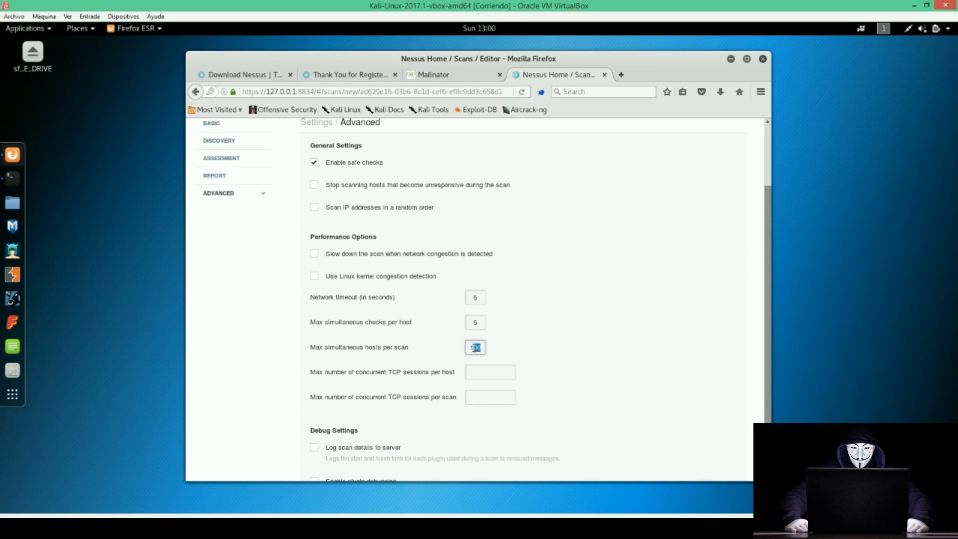
# Tick 'Slow down the scan when network congestion is detected' in the Advanced settings.
pyautogui.moveTo(326, 253); pyautogui.dragTo(336, 254)
pyautogui.click(495, 258)
pyautogui.moveTo(326, 276); pyautogui.dragTo(355, 276)
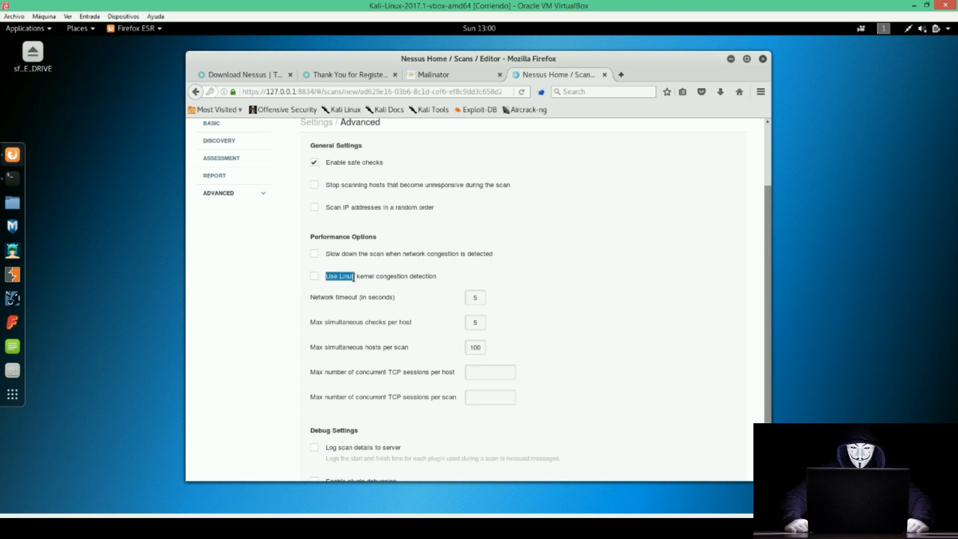
pyautogui.tripleClick(346, 253)
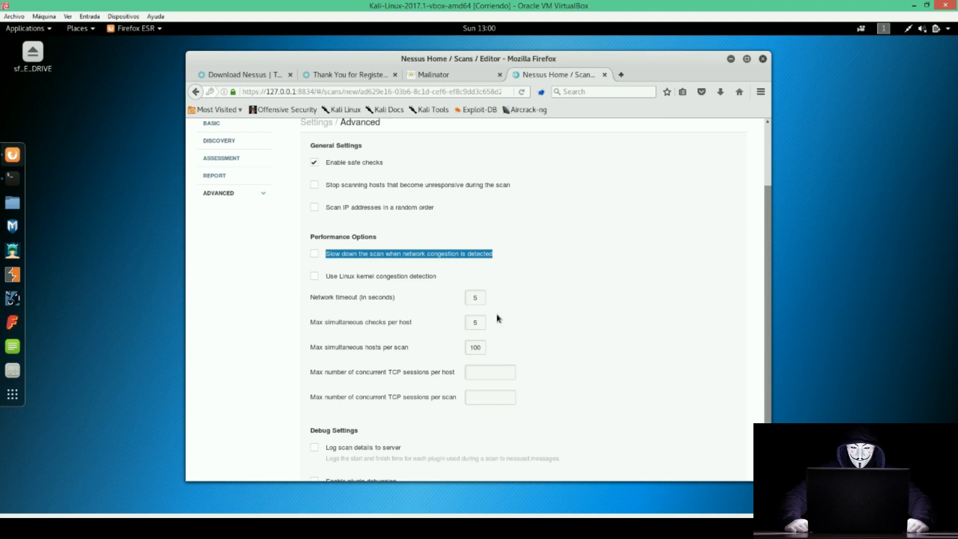
pyautogui.click(303, 259)
pyautogui.click(315, 254)
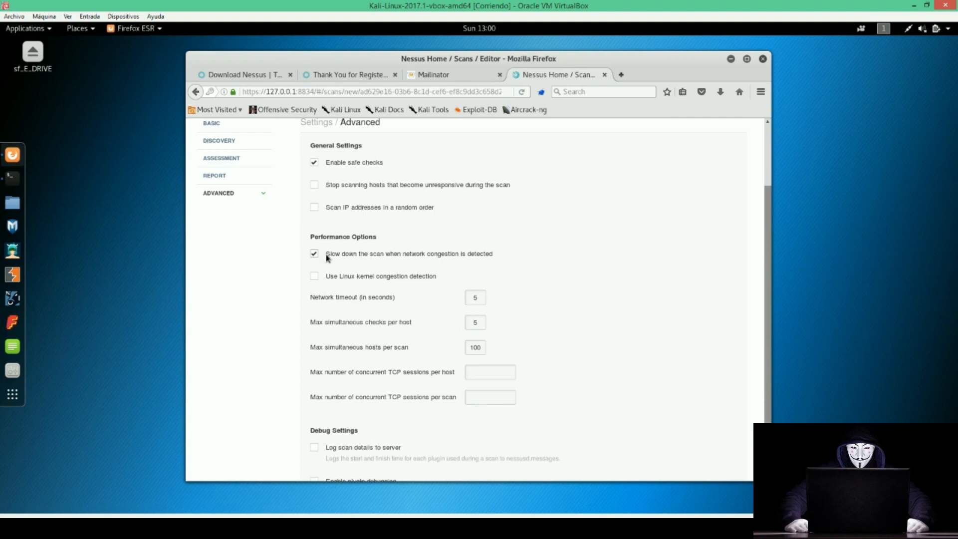
pyautogui.moveTo(342, 254); pyautogui.dragTo(495, 257)
pyautogui.tripleClick(484, 255)
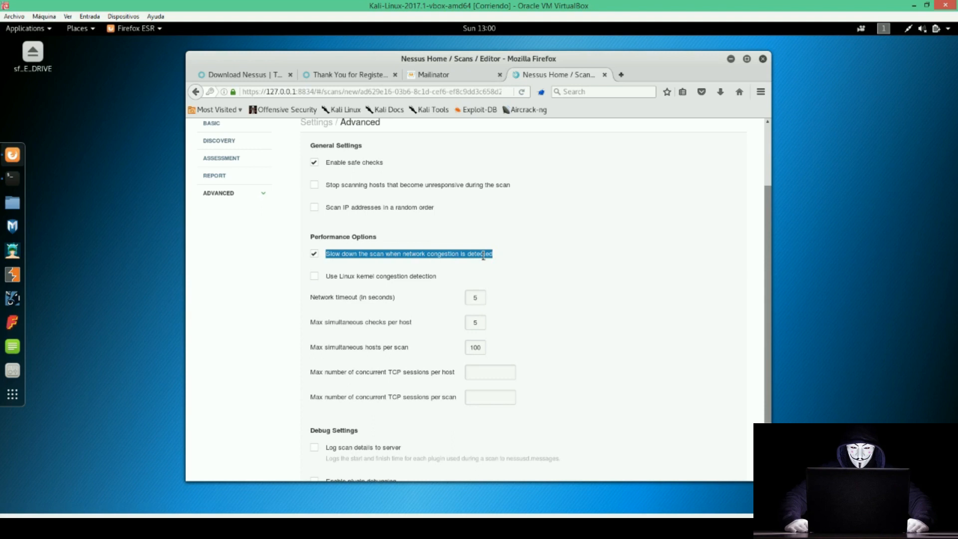
pyautogui.click(320, 259)
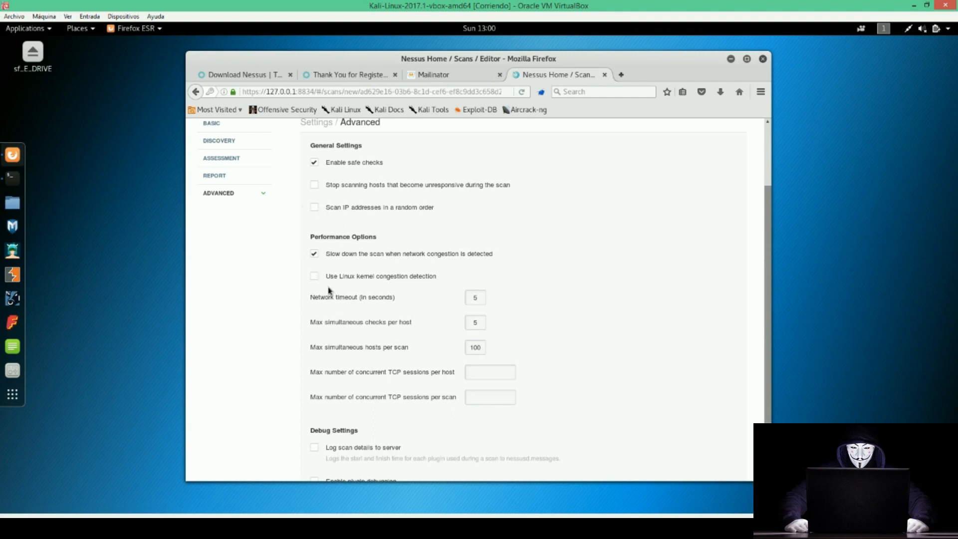
pyautogui.scroll(-3, 330, 290)
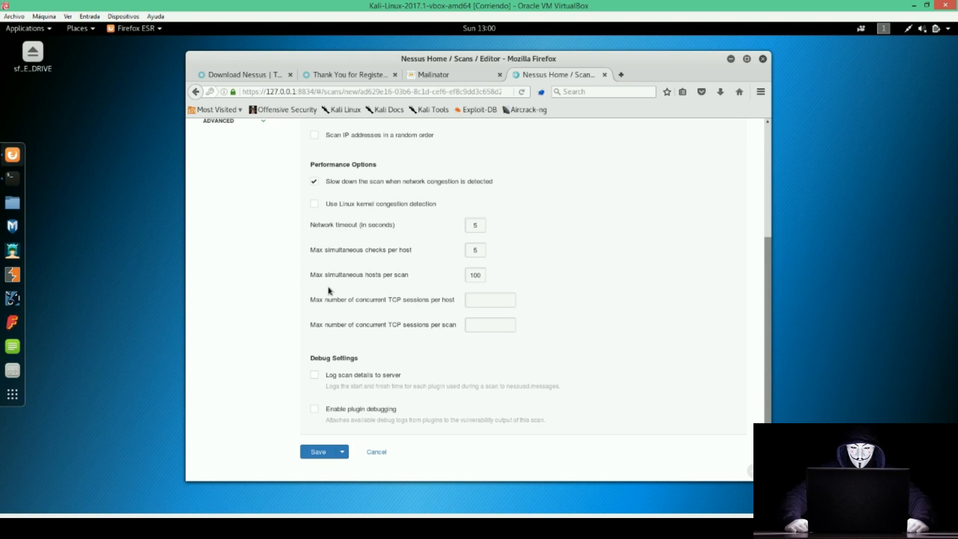
pyautogui.scroll(5, 286, 296)
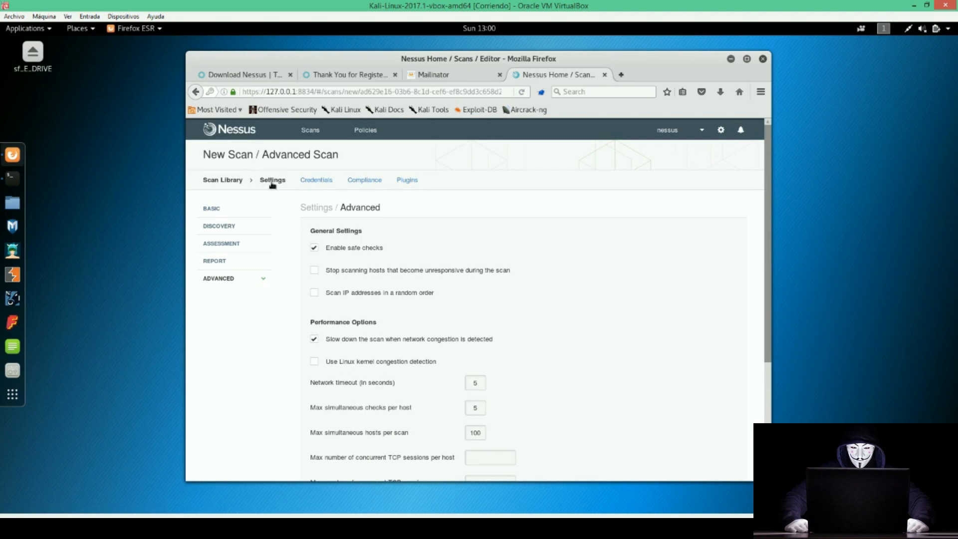
# Add two Windows credentials to the scan, keeping Password as the authentication method.
pyautogui.click(305, 185)
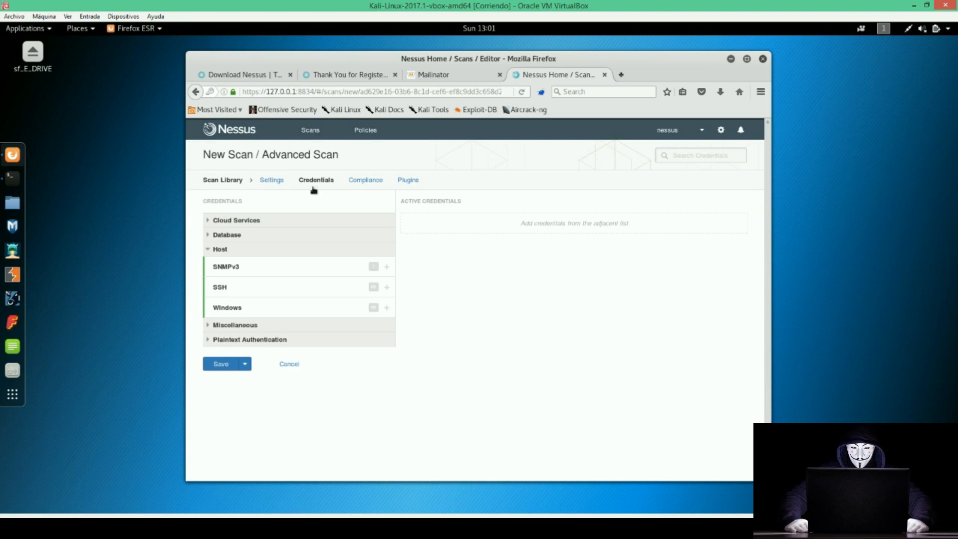
pyautogui.click(385, 308)
pyautogui.click(386, 308)
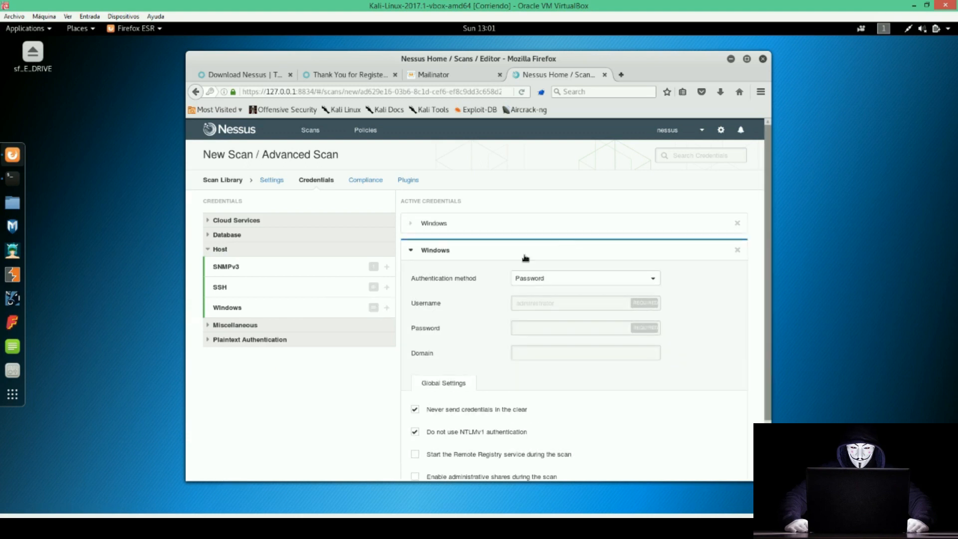
pyautogui.click(557, 280)
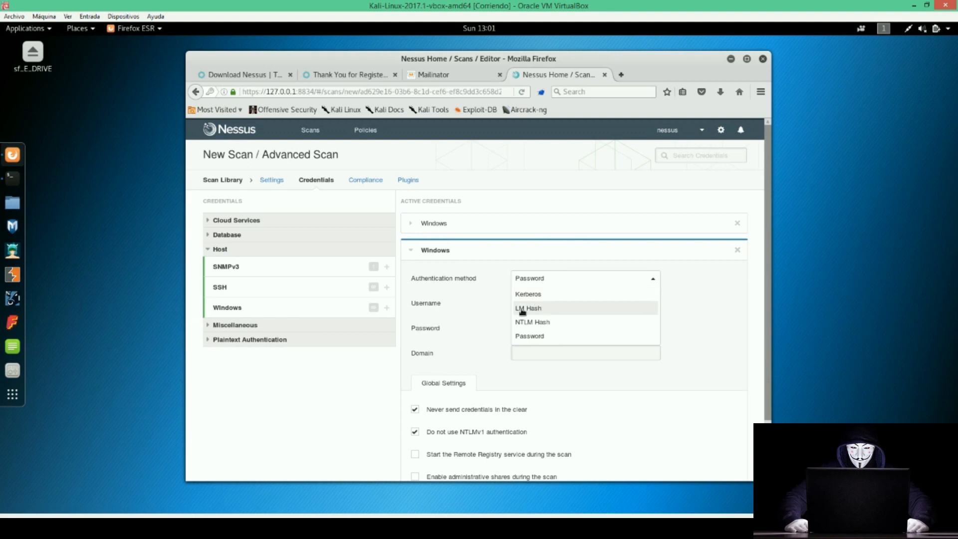
pyautogui.click(530, 336)
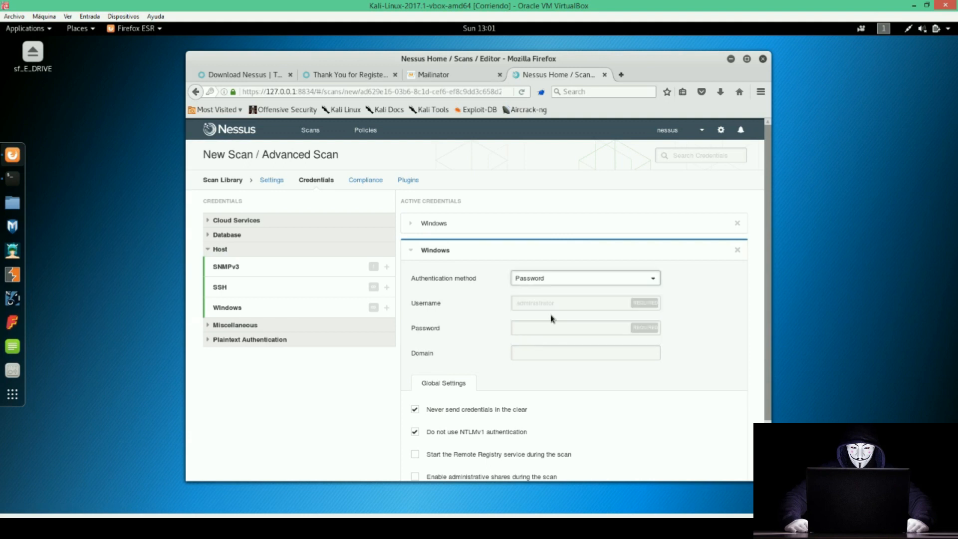
# Enter the Windows username and password, leaving the Domain field empty.
pyautogui.click(533, 303)
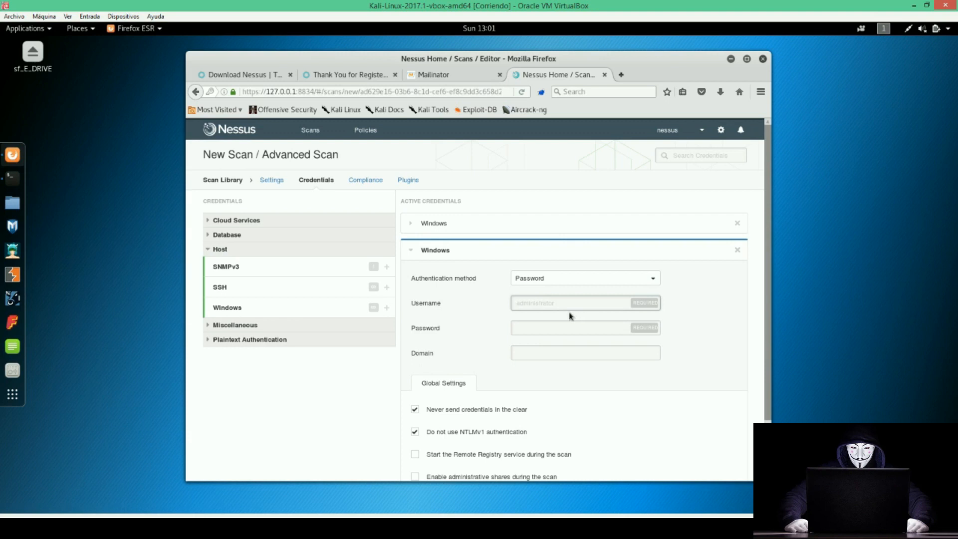
pyautogui.press('BackSpace')
pyautogui.press('BackSpace')
pyautogui.press('BackSpace')
pyautogui.press('BackSpace')
pyautogui.press('Tab')
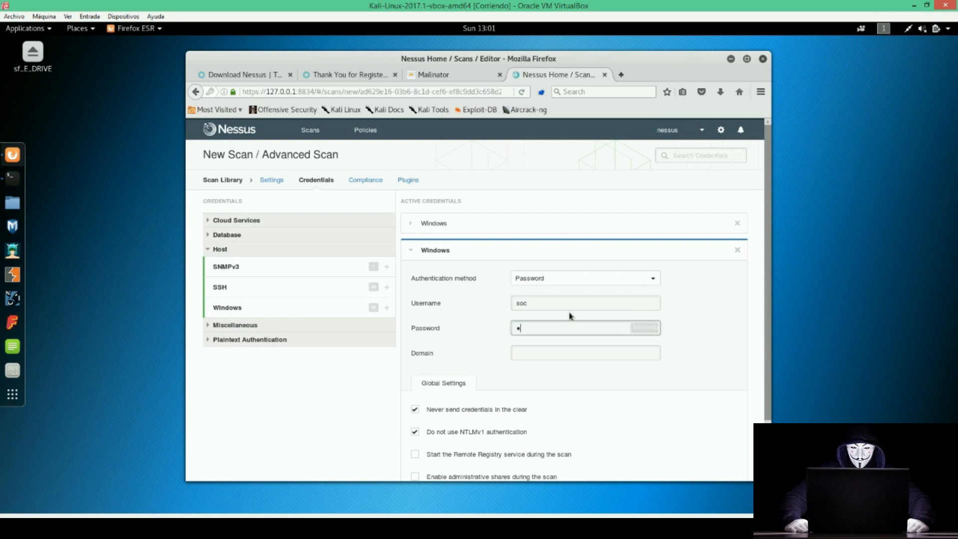
pyautogui.click(555, 358)
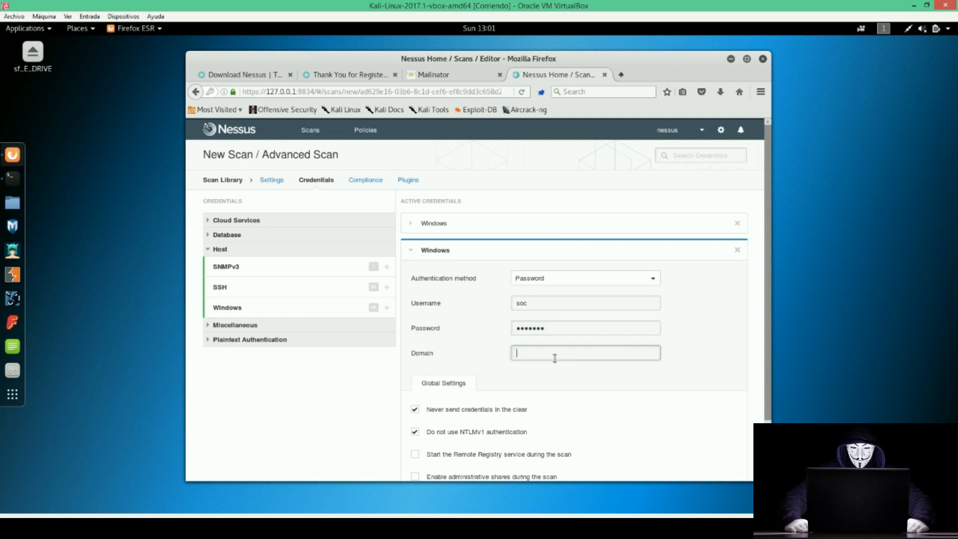
pyautogui.click(469, 346)
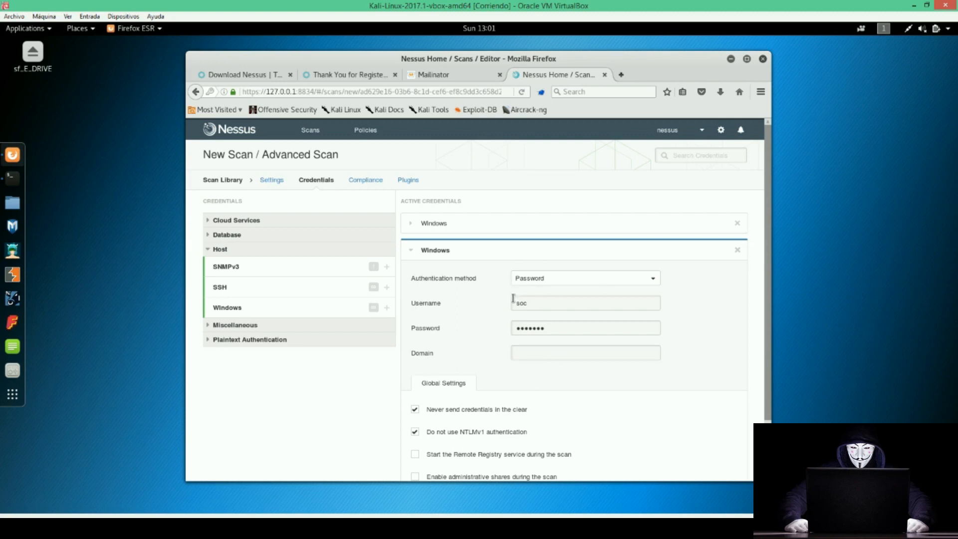
# Add a Database credential with Oracle as the database type.
pyautogui.scroll(-2, 513, 299)
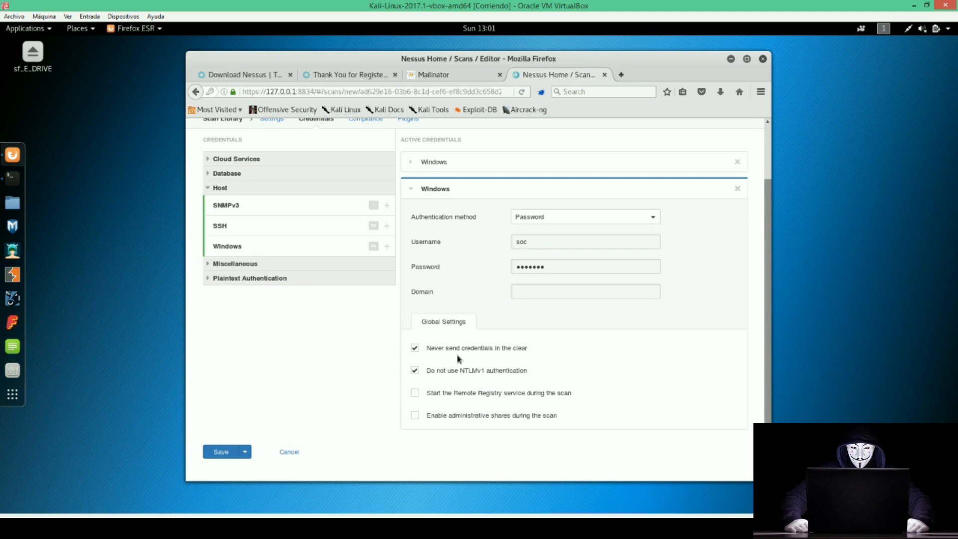
pyautogui.scroll(2, 460, 359)
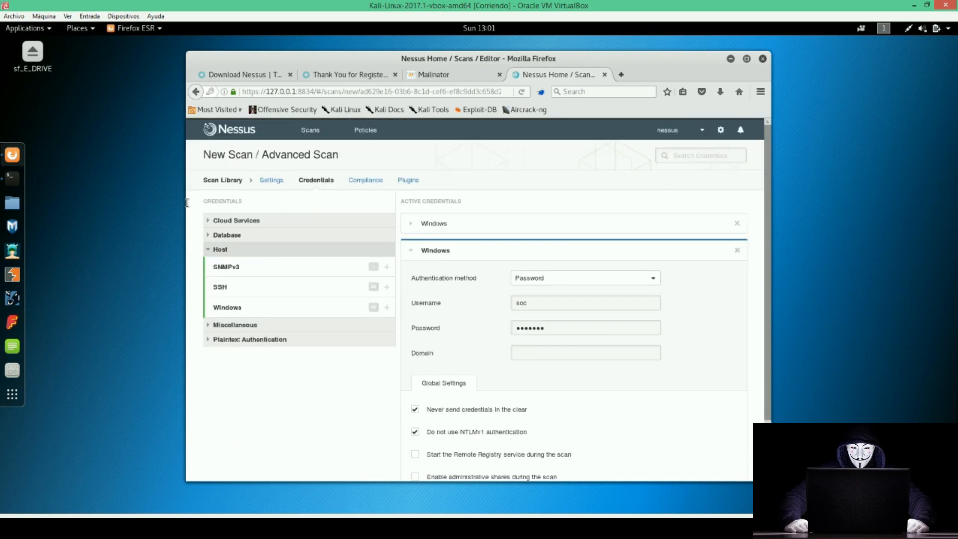
pyautogui.click(207, 235)
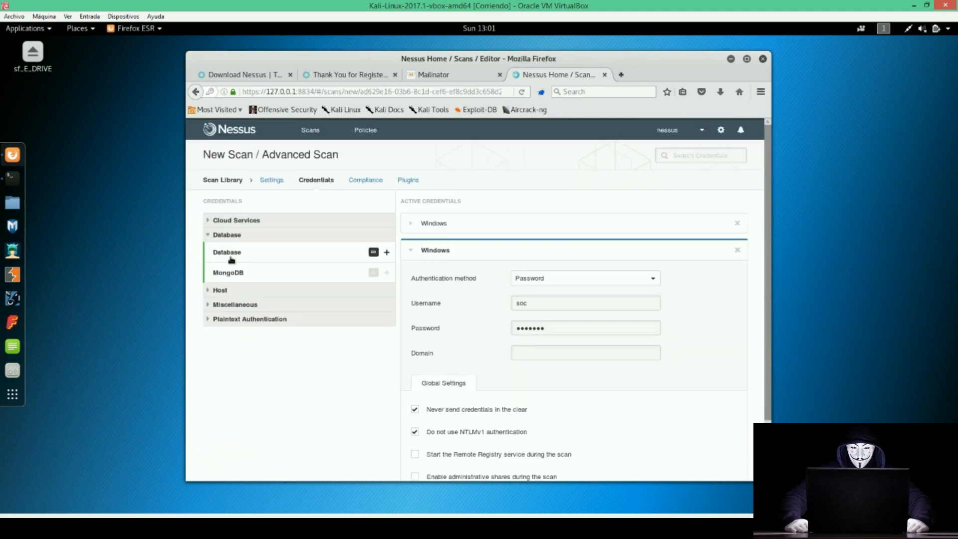
pyautogui.click(387, 253)
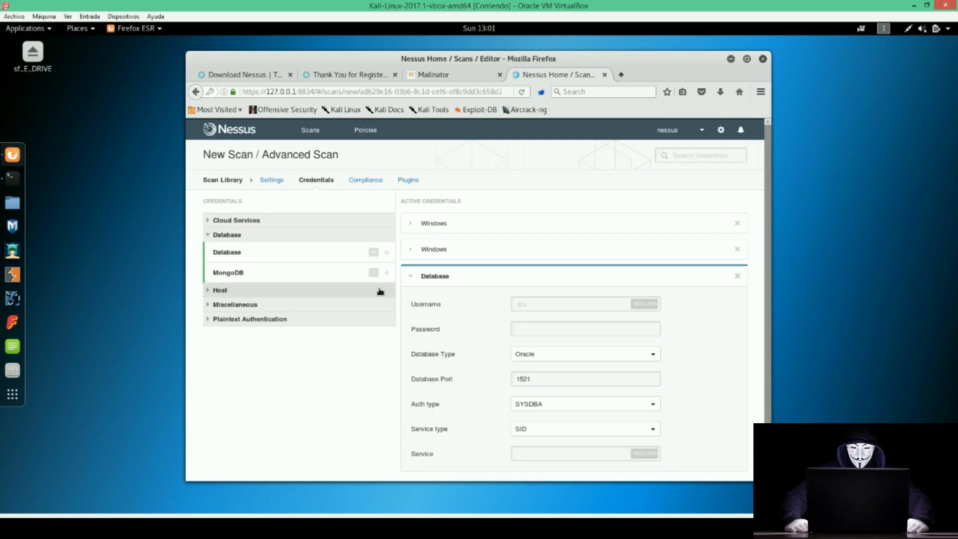
pyautogui.click(549, 355)
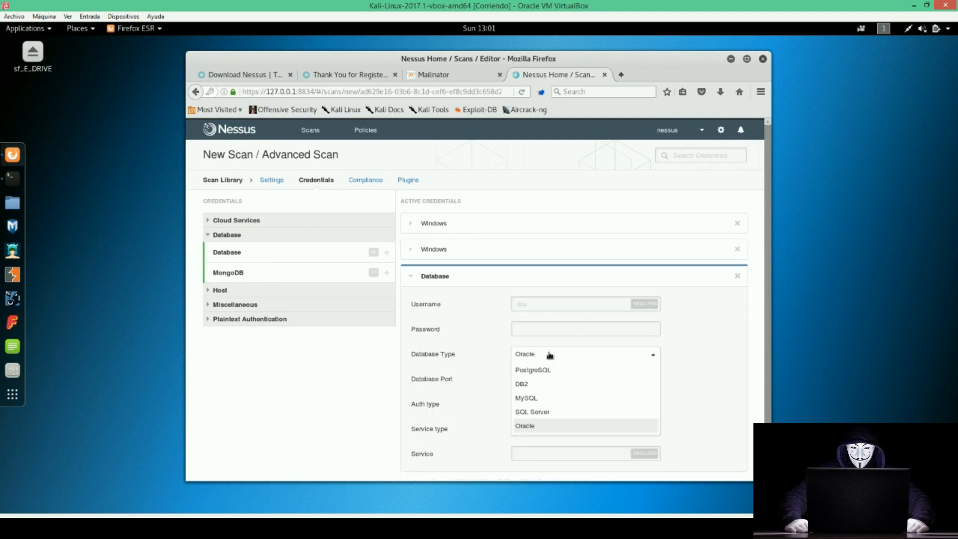
pyautogui.click(550, 355)
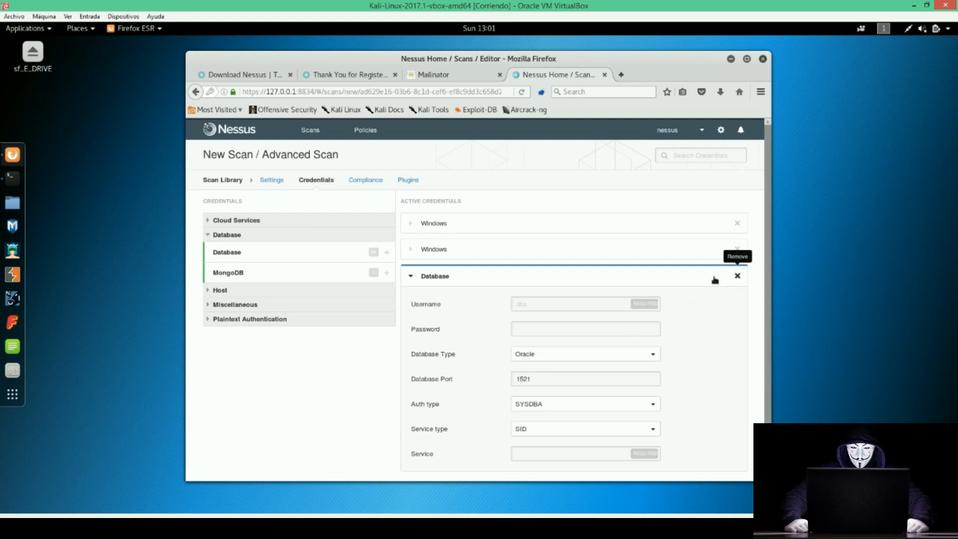
# Delete the Database credential and the duplicate Windows credential.
pyautogui.click(737, 276)
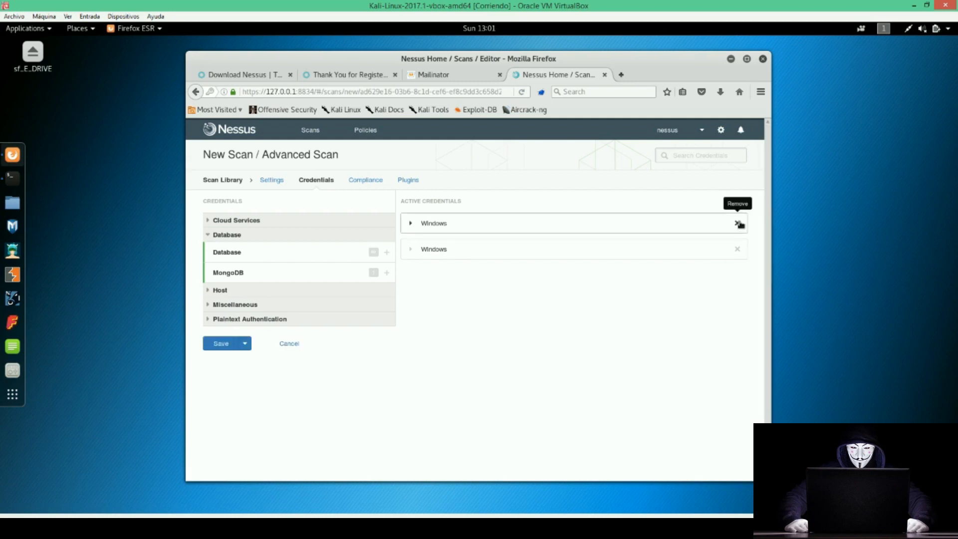
pyautogui.click(411, 251)
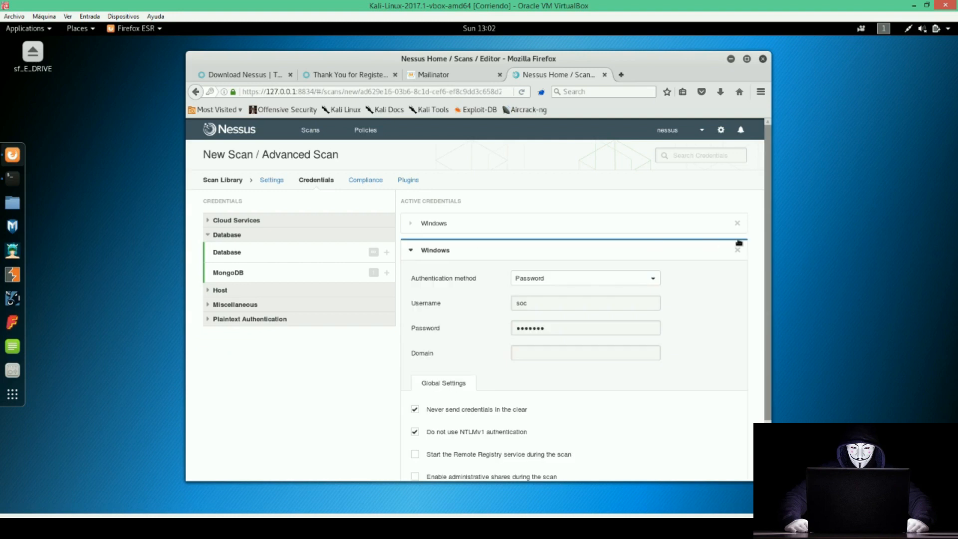
pyautogui.click(737, 223)
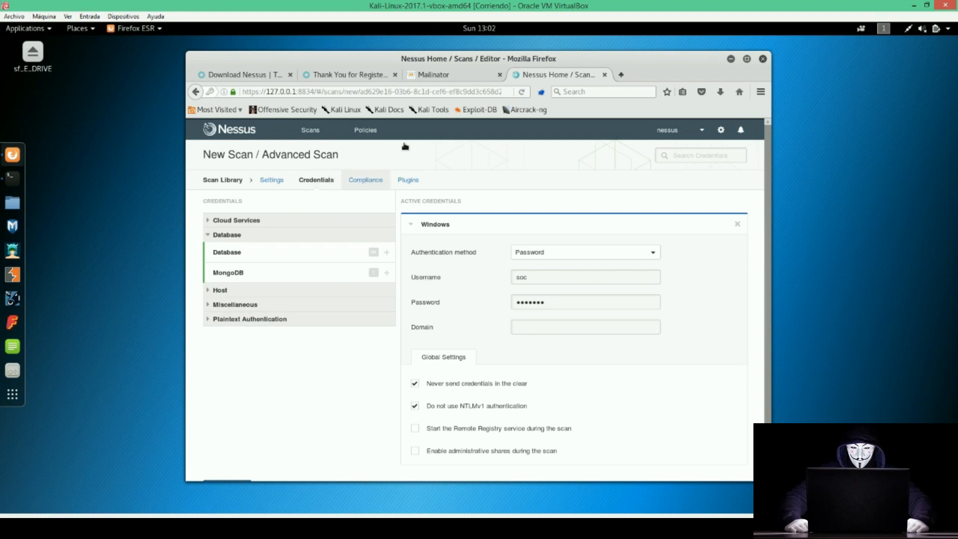
# Show the Compliance checks with the Amazon AWS audit group expanded.
pyautogui.click(368, 181)
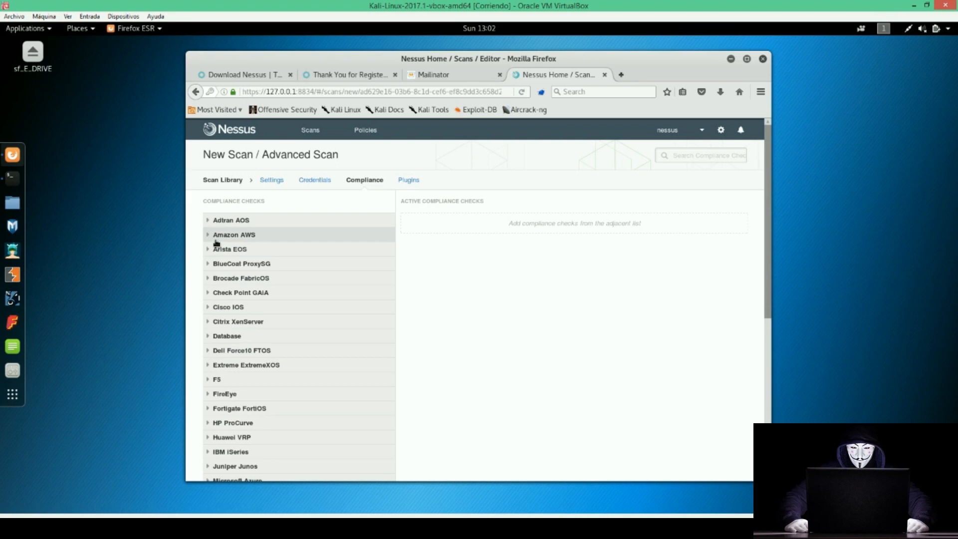
pyautogui.click(208, 236)
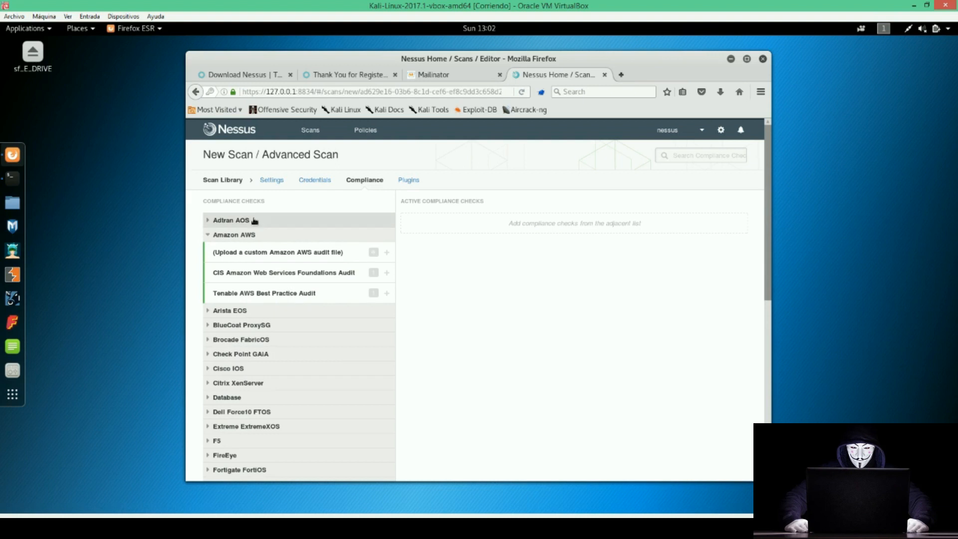
pyautogui.scroll(-1, 264, 318)
pyautogui.scroll(-10, 263, 318)
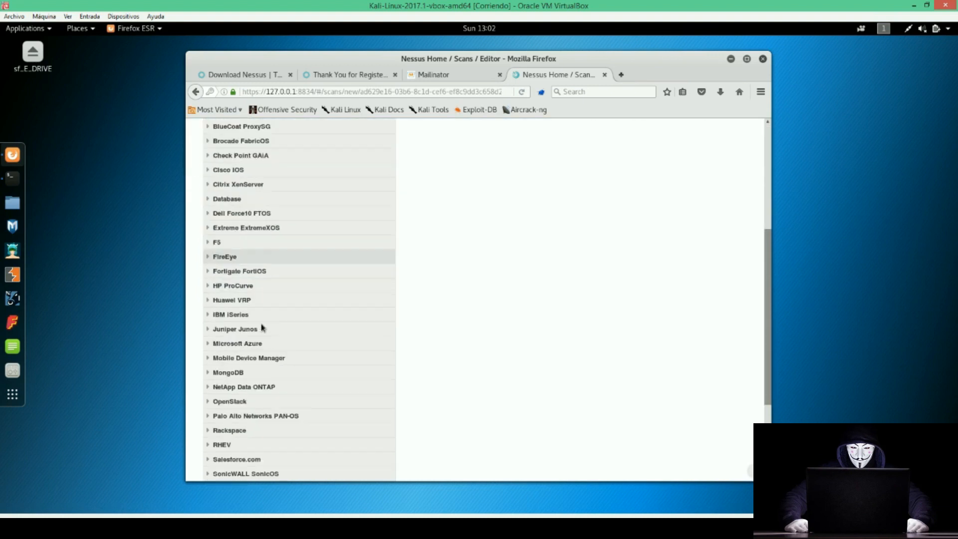
pyautogui.scroll(10, 312, 333)
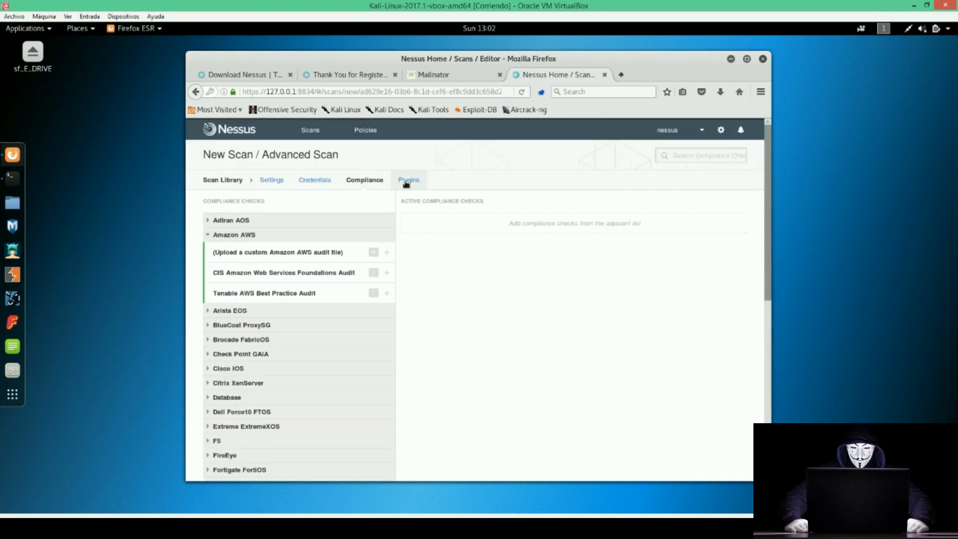
pyautogui.click(406, 182)
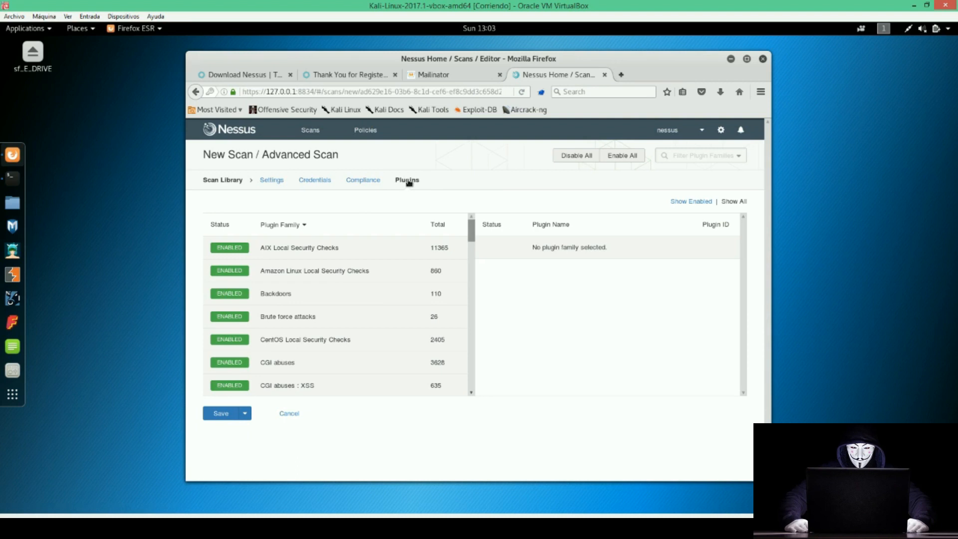
# Review the plugin families, listing Backdoors plugins and disabling the Denial of Service family.
pyautogui.moveTo(471, 238); pyautogui.dragTo(475, 150)
pyautogui.click(277, 297)
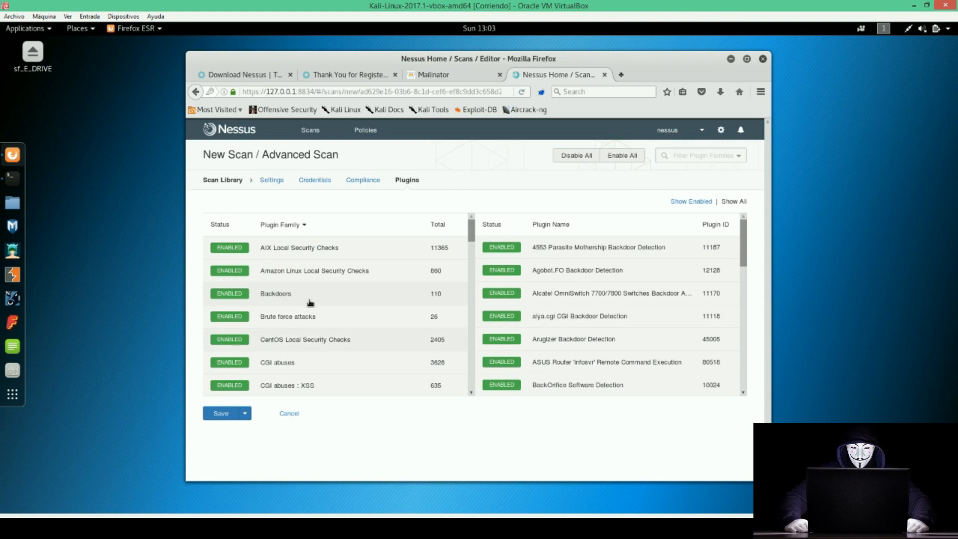
pyautogui.moveTo(473, 235); pyautogui.dragTo(474, 257)
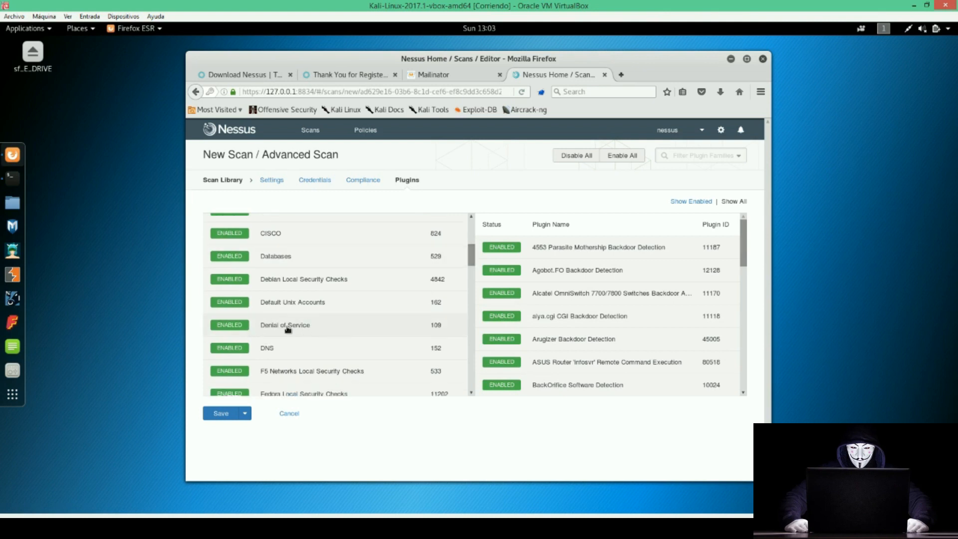
pyautogui.click(230, 325)
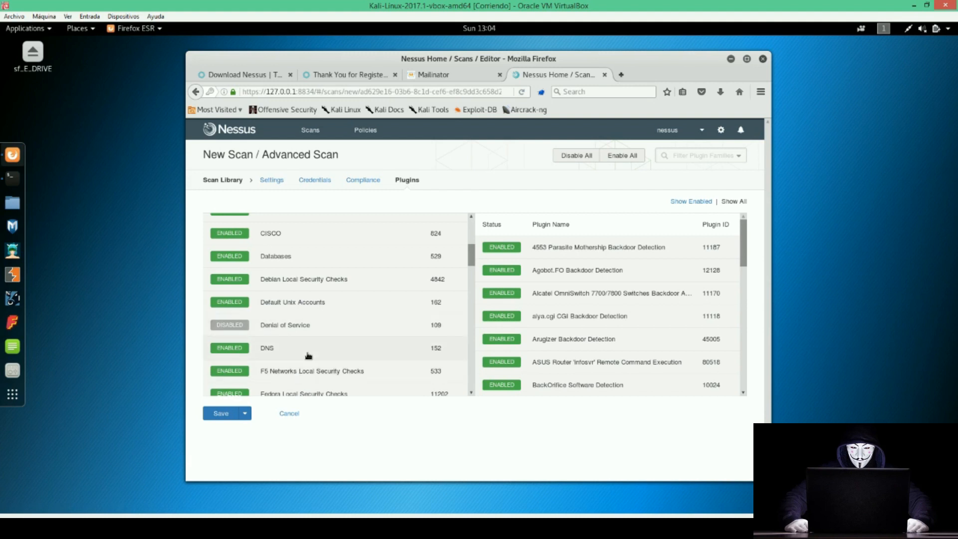
pyautogui.scroll(-4, 308, 355)
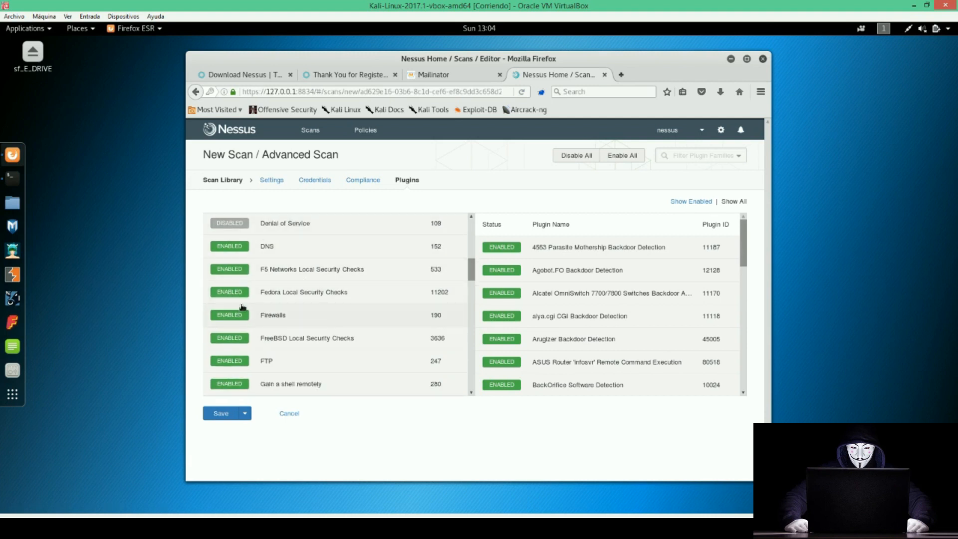
pyautogui.scroll(-9, 300, 319)
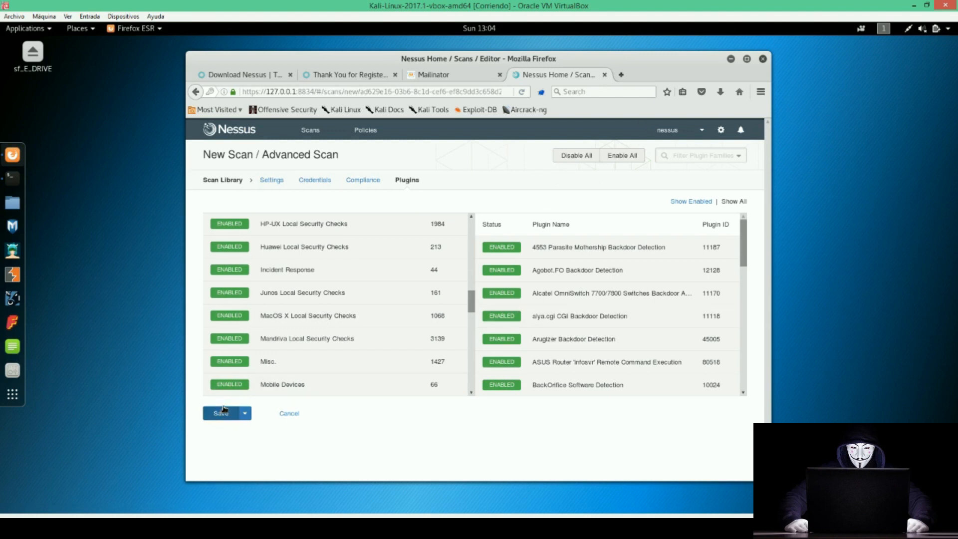
# Launch the Windows XP scan and open its completed results for host 10.1.1.13.
pyautogui.click(246, 414)
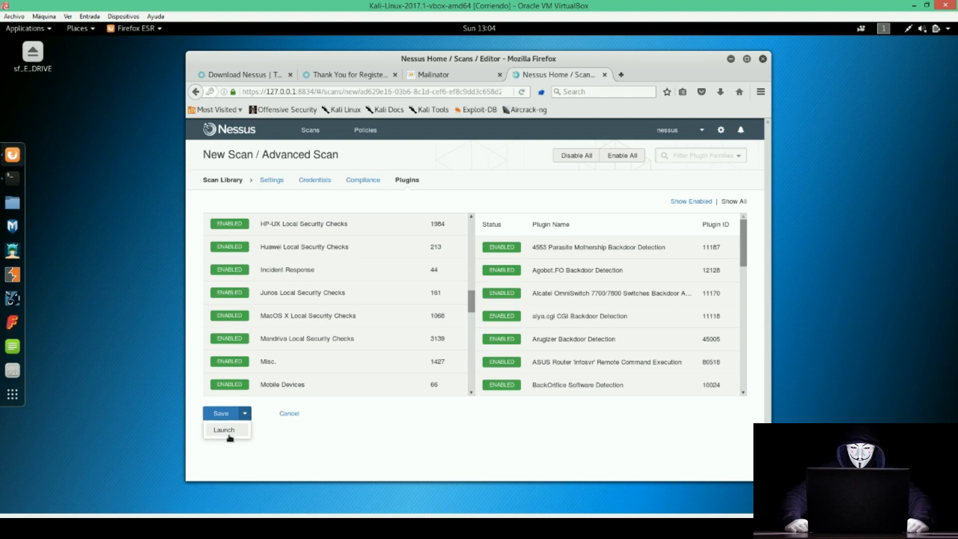
pyautogui.click(228, 432)
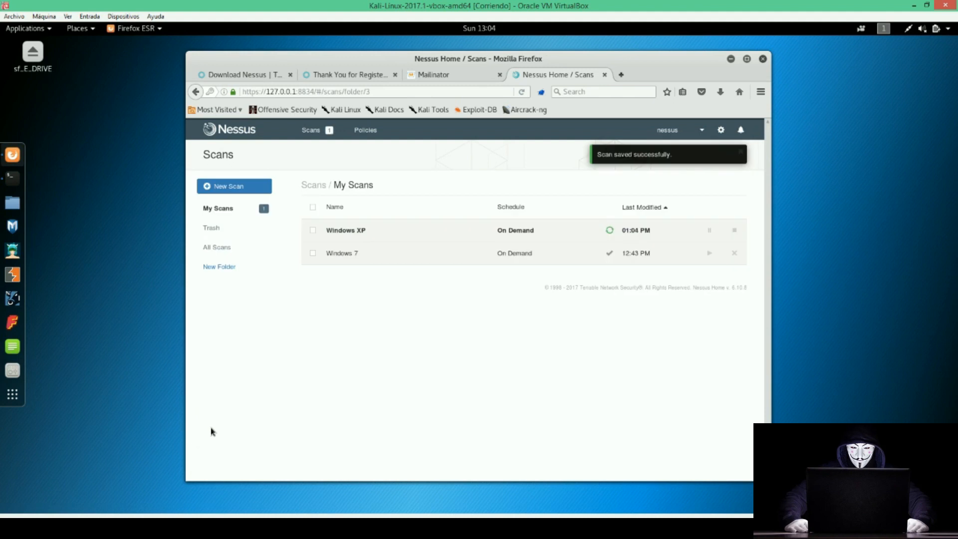
pyautogui.click(404, 232)
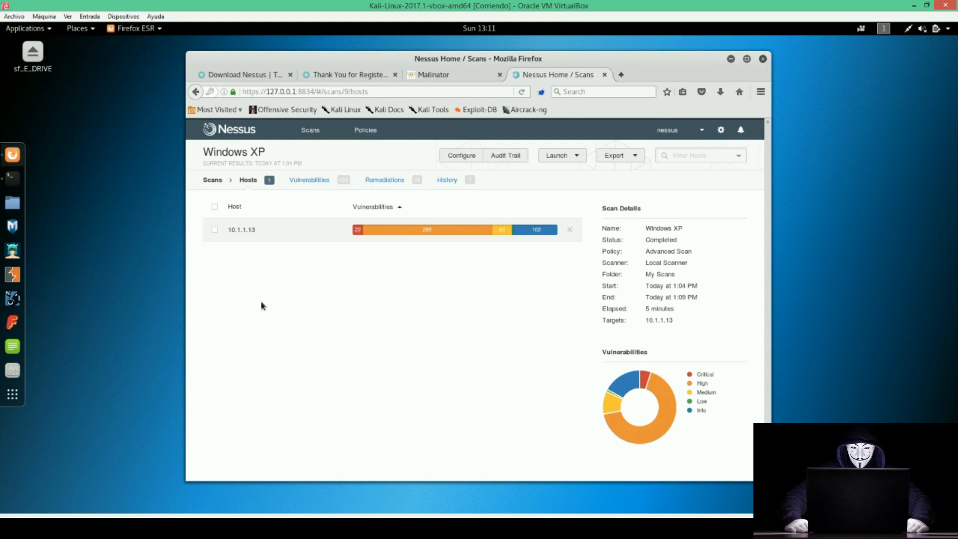
pyautogui.moveTo(380, 56); pyautogui.dragTo(408, 51)
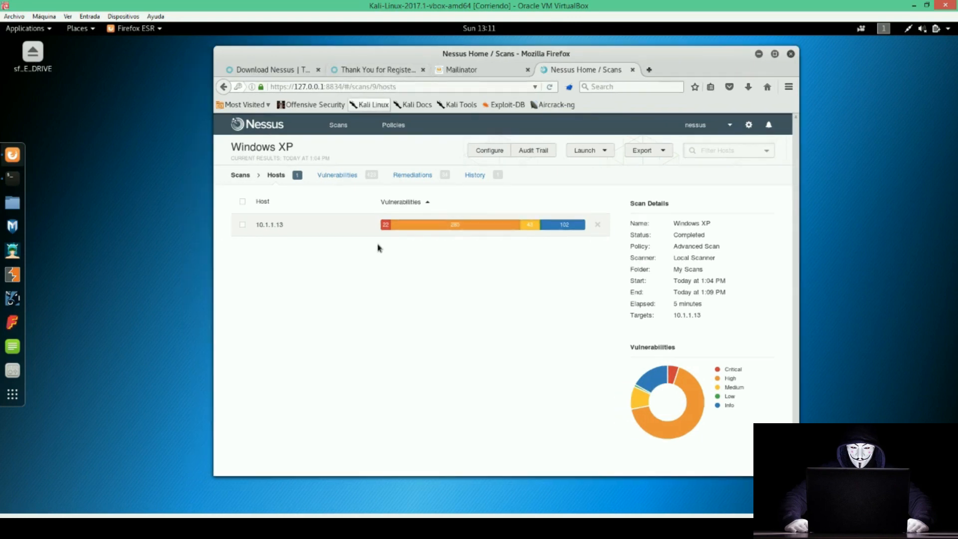
pyautogui.click(329, 226)
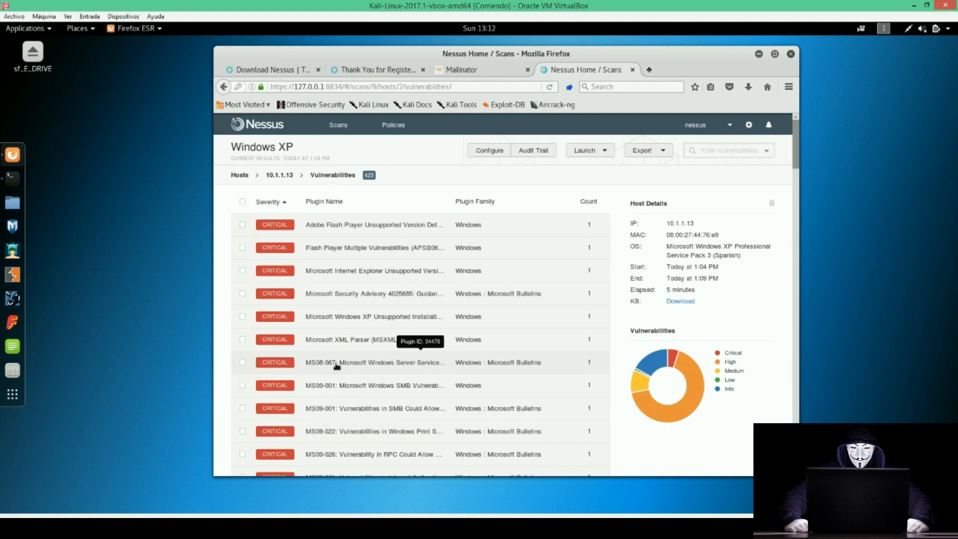
pyautogui.scroll(-4, 337, 366)
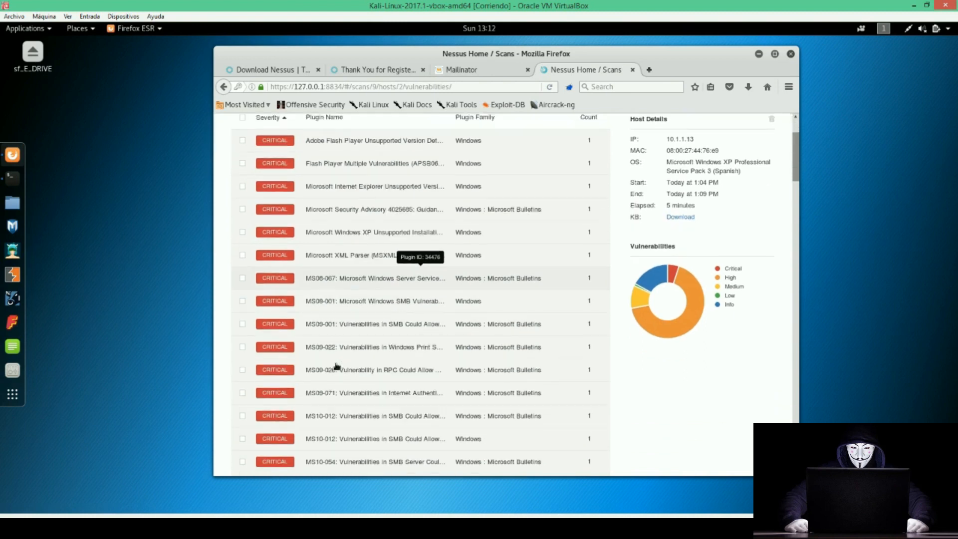
pyautogui.scroll(-2, 334, 365)
pyautogui.scroll(6, 335, 364)
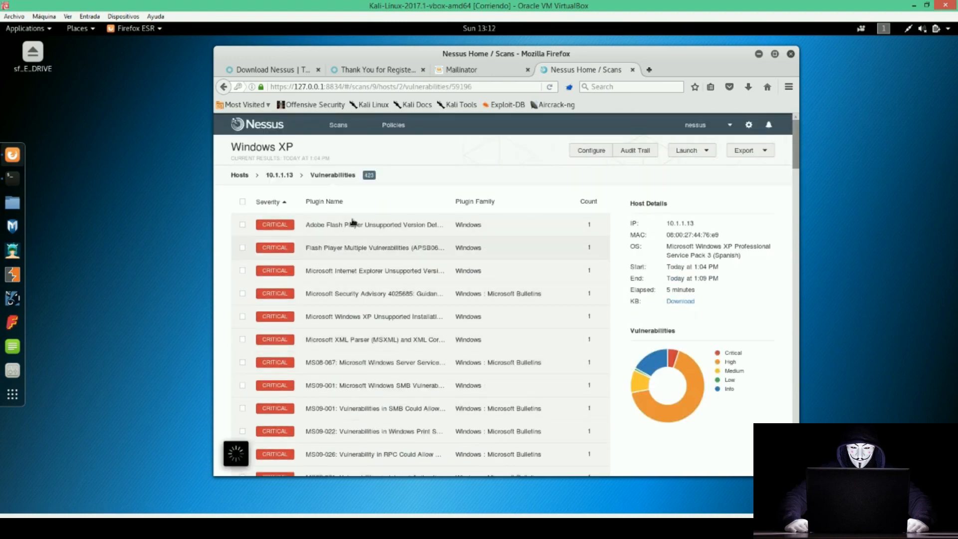
pyautogui.click(344, 226)
pyautogui.moveTo(285, 201); pyautogui.dragTo(454, 201)
pyautogui.click(438, 260)
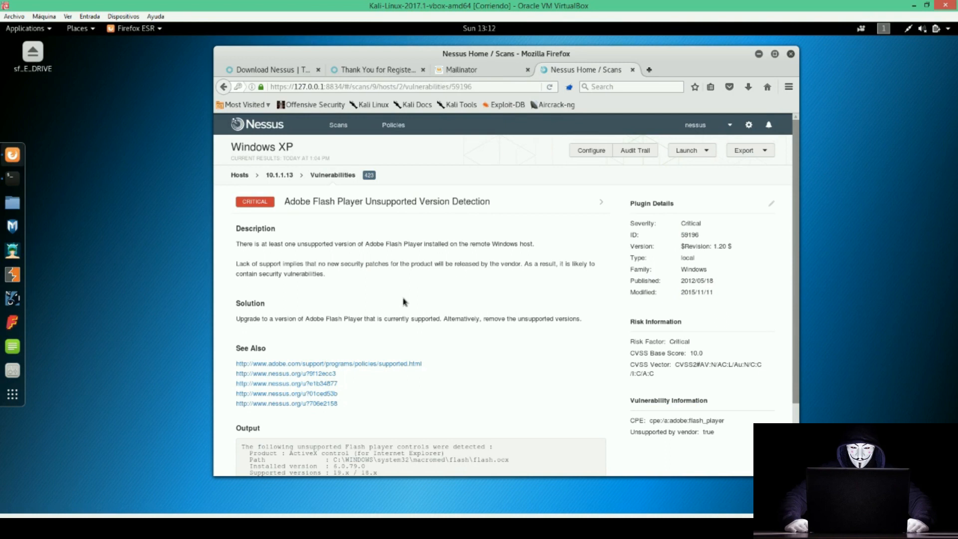
pyautogui.scroll(-3, 390, 339)
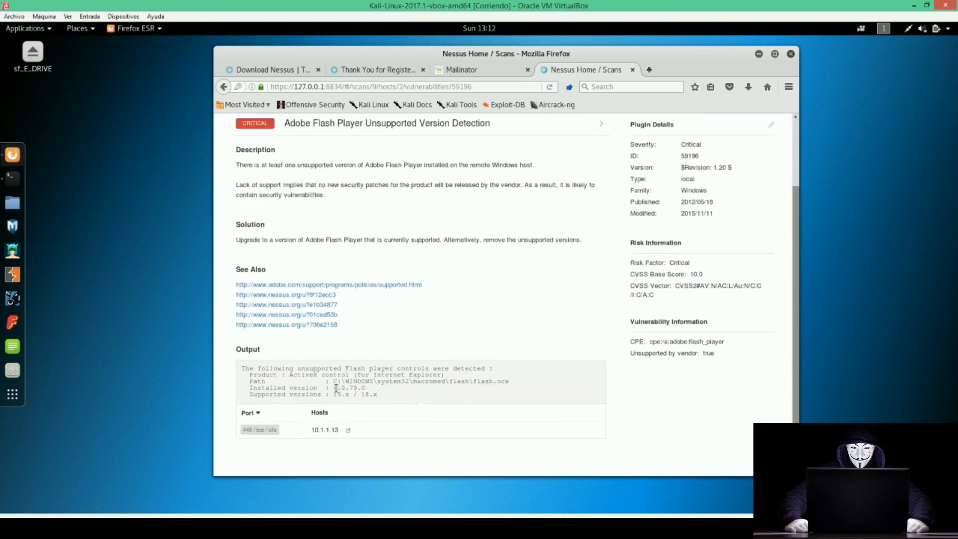
pyautogui.moveTo(333, 379); pyautogui.dragTo(511, 381)
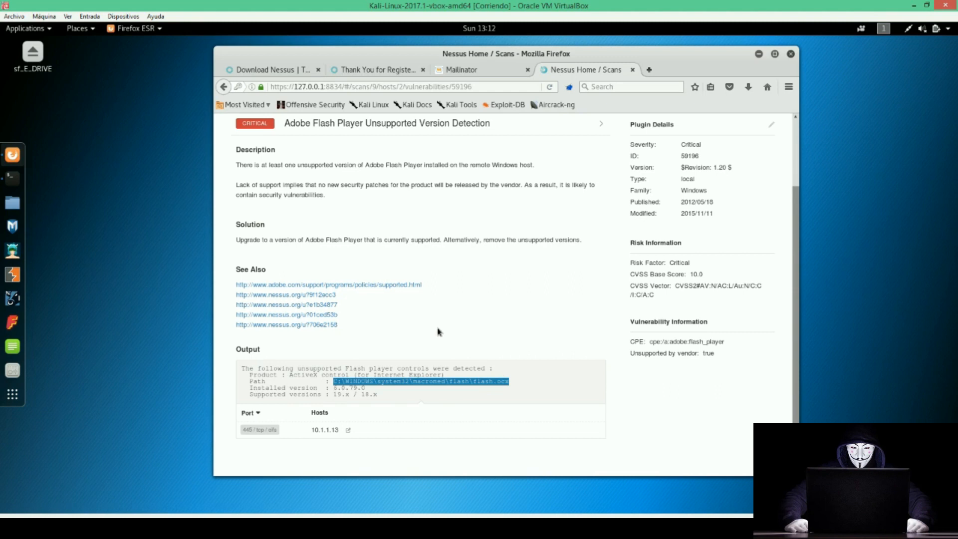
pyautogui.scroll(3, 440, 332)
pyautogui.click(224, 86)
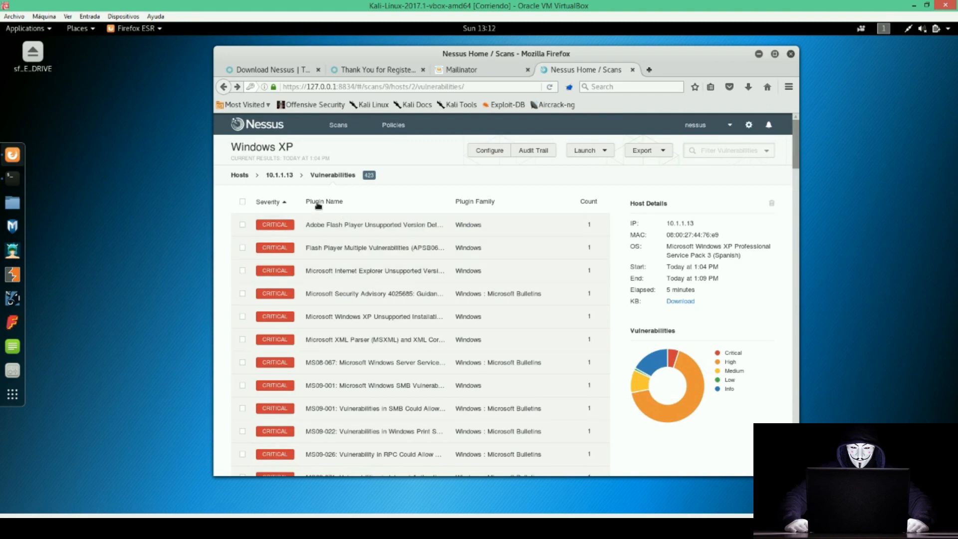
pyautogui.click(240, 177)
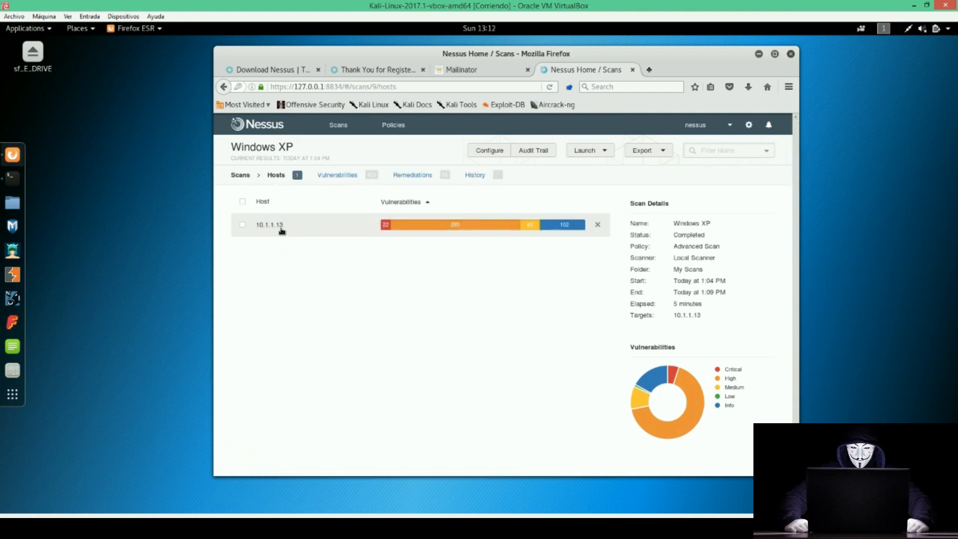
# Review the remediation actions like KB2676562, then show the 423-vulnerability list.
pyautogui.click(421, 179)
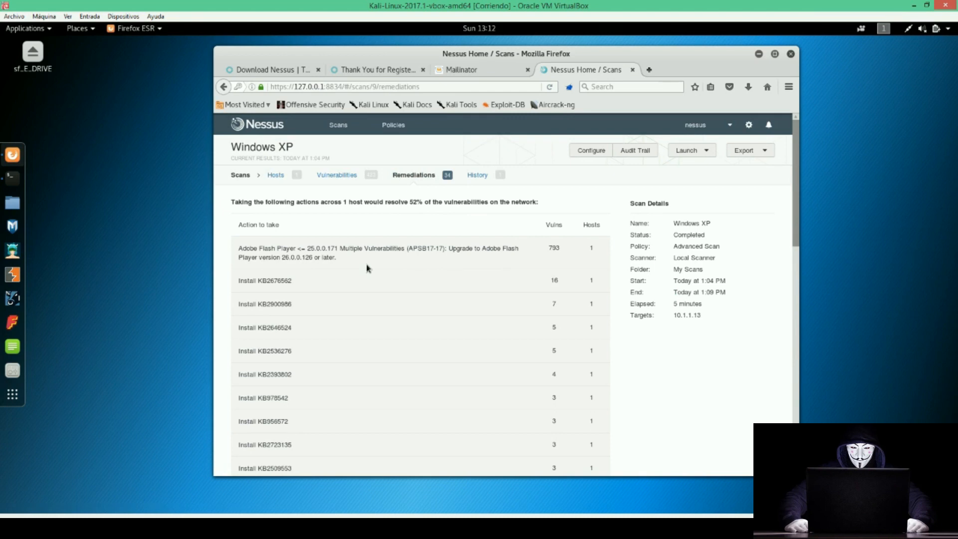
pyautogui.click(333, 174)
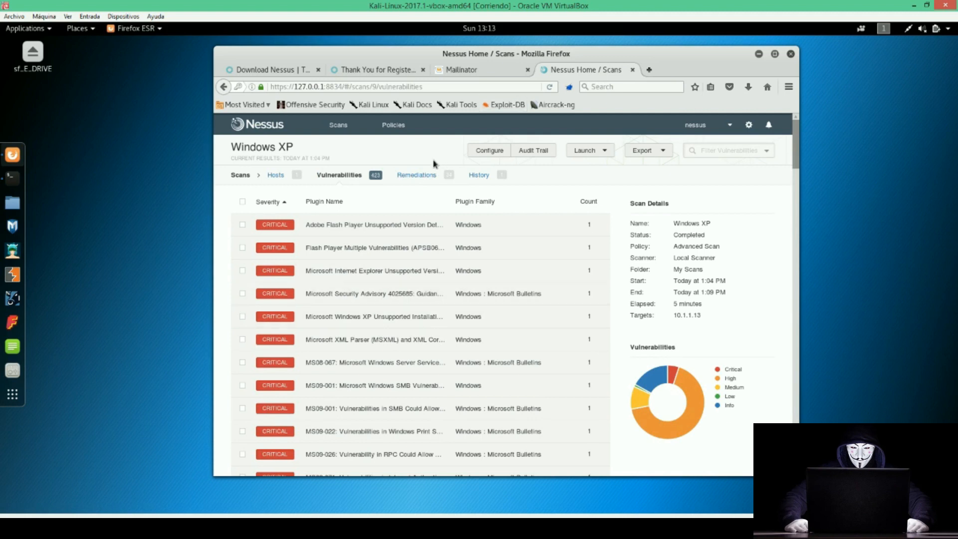
pyautogui.click(429, 176)
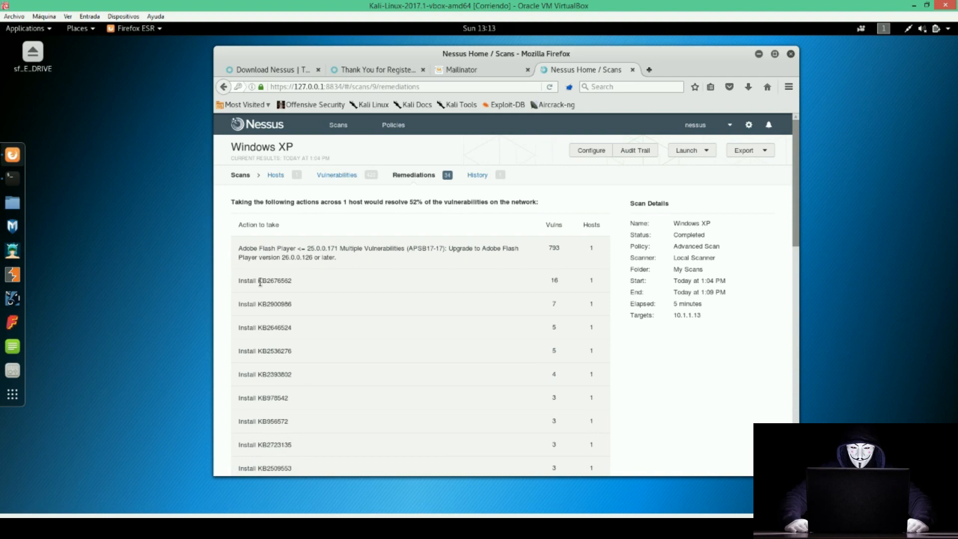
pyautogui.moveTo(254, 281); pyautogui.dragTo(272, 283)
pyautogui.moveTo(241, 248); pyautogui.dragTo(280, 248)
pyautogui.scroll(-8, 280, 248)
pyautogui.scroll(-3, 280, 248)
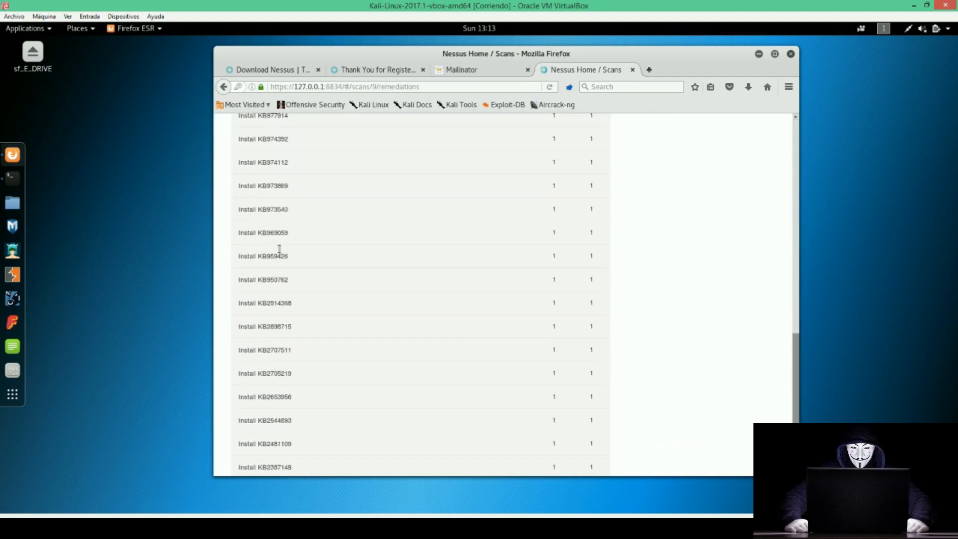
pyautogui.scroll(11, 332, 321)
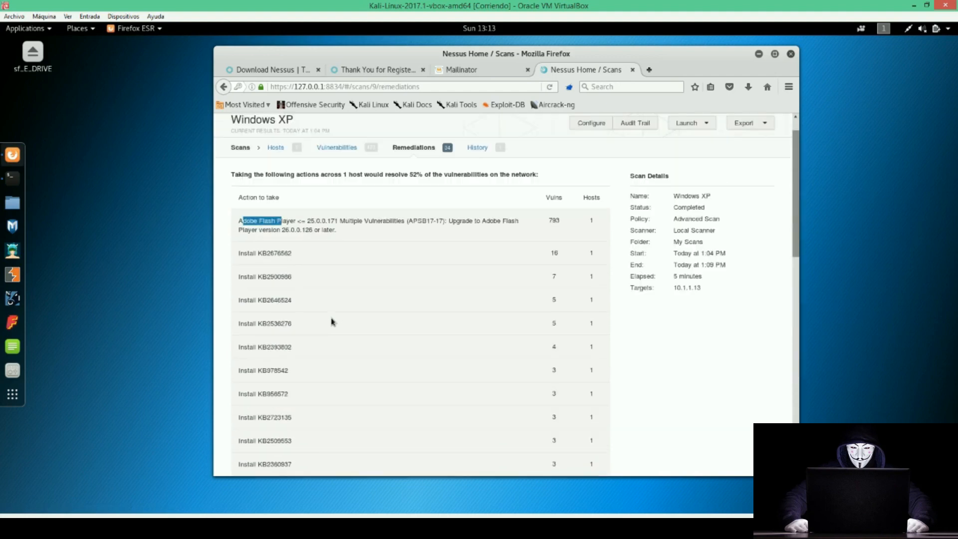
pyautogui.moveTo(410, 201); pyautogui.dragTo(424, 202)
pyautogui.click(337, 176)
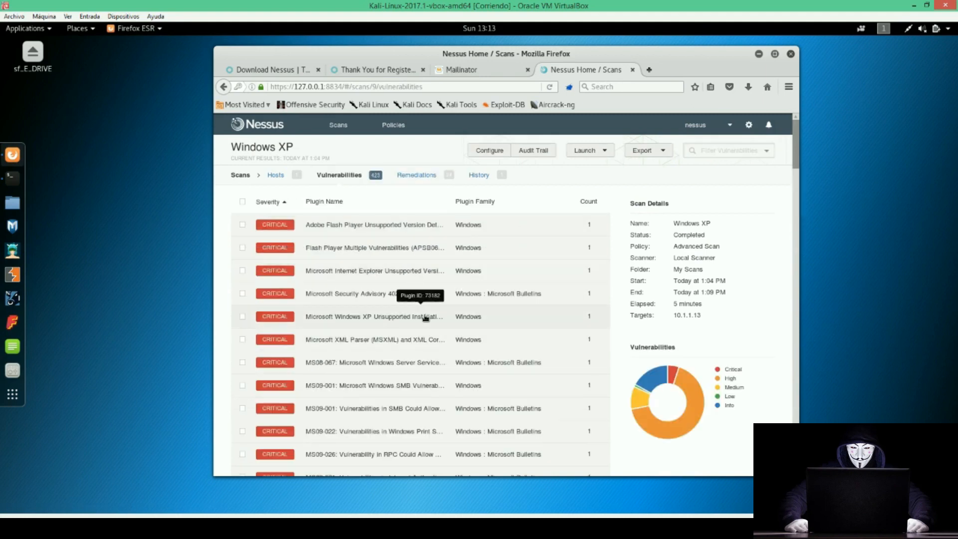
pyautogui.scroll(-12, 417, 315)
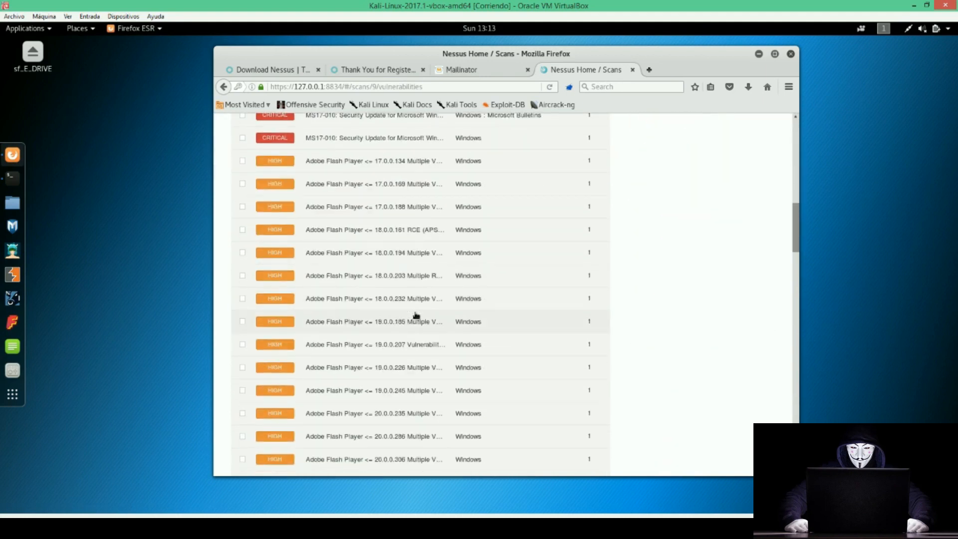
pyautogui.scroll(12, 416, 315)
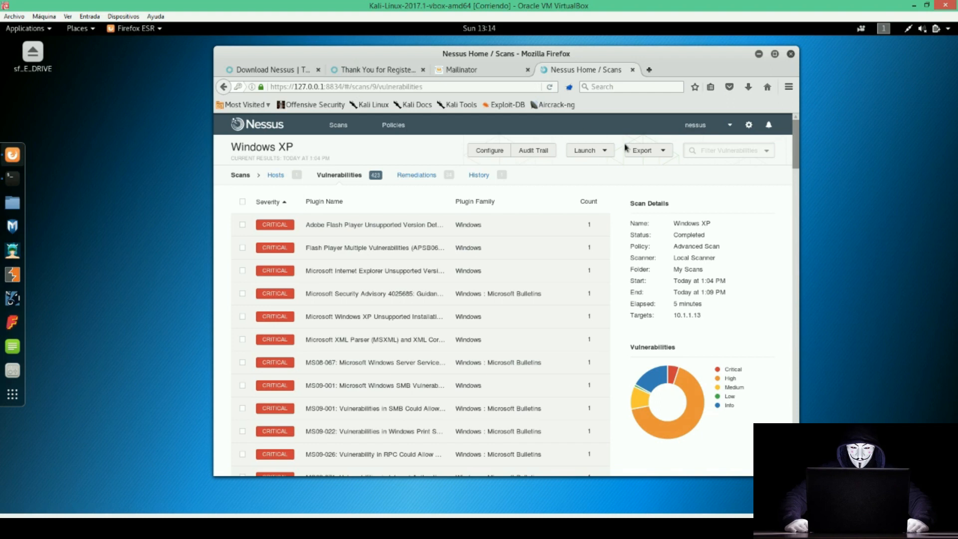
pyautogui.click(608, 150)
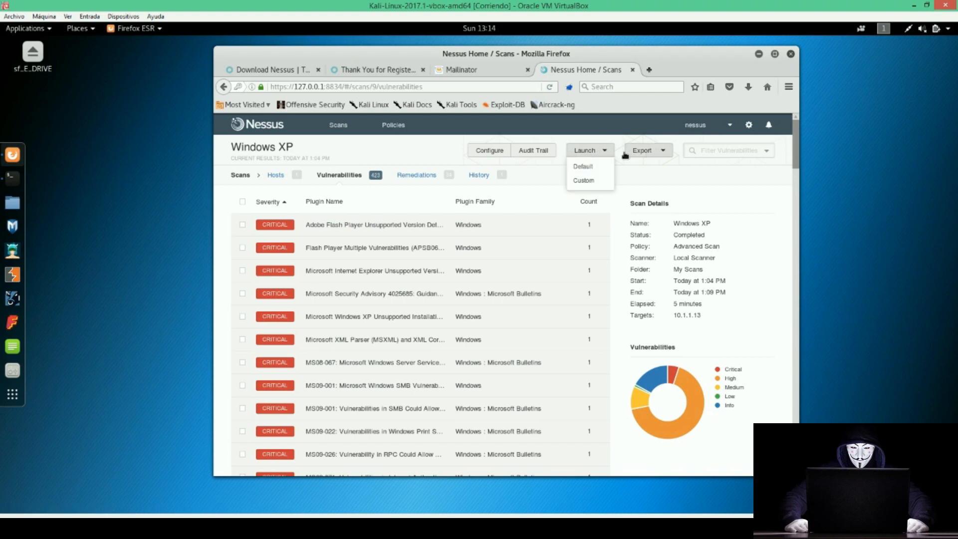
pyautogui.click(630, 152)
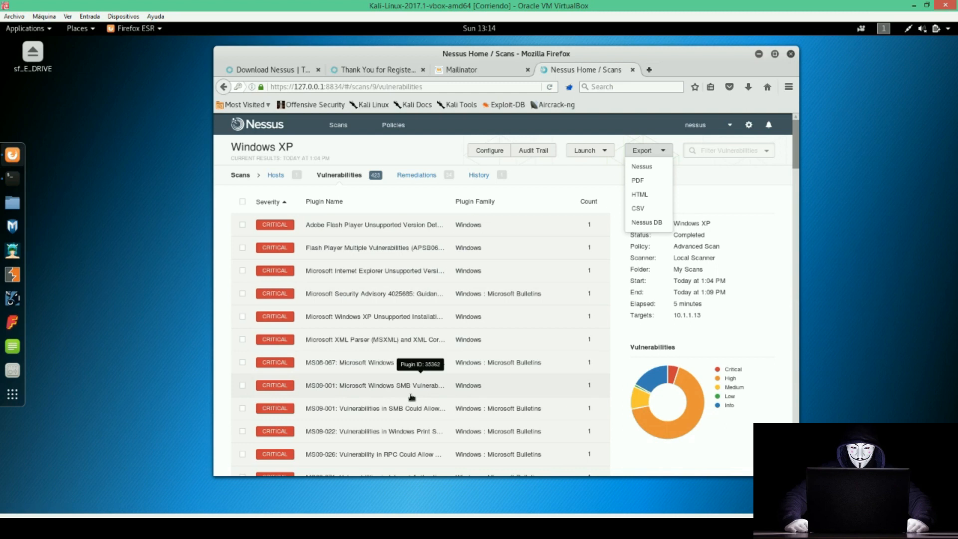
pyautogui.click(677, 325)
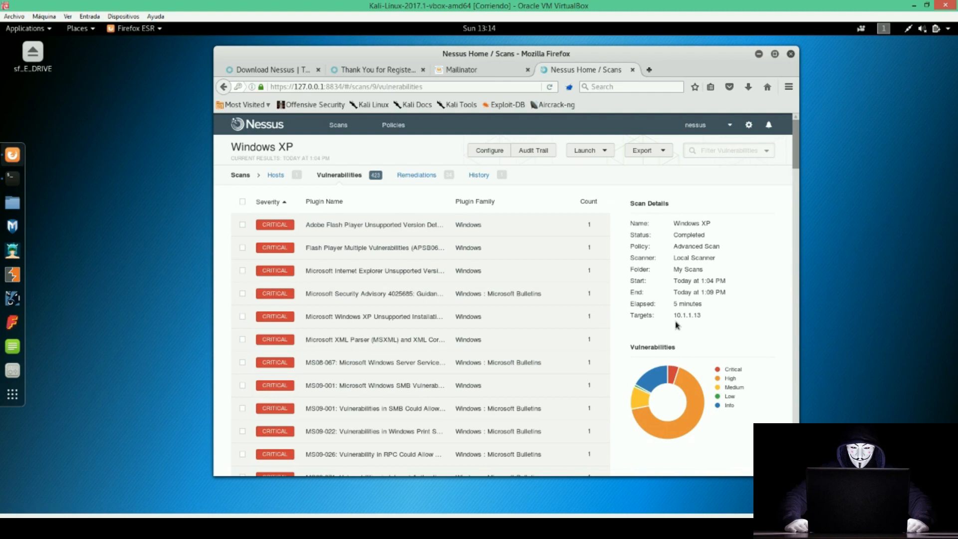